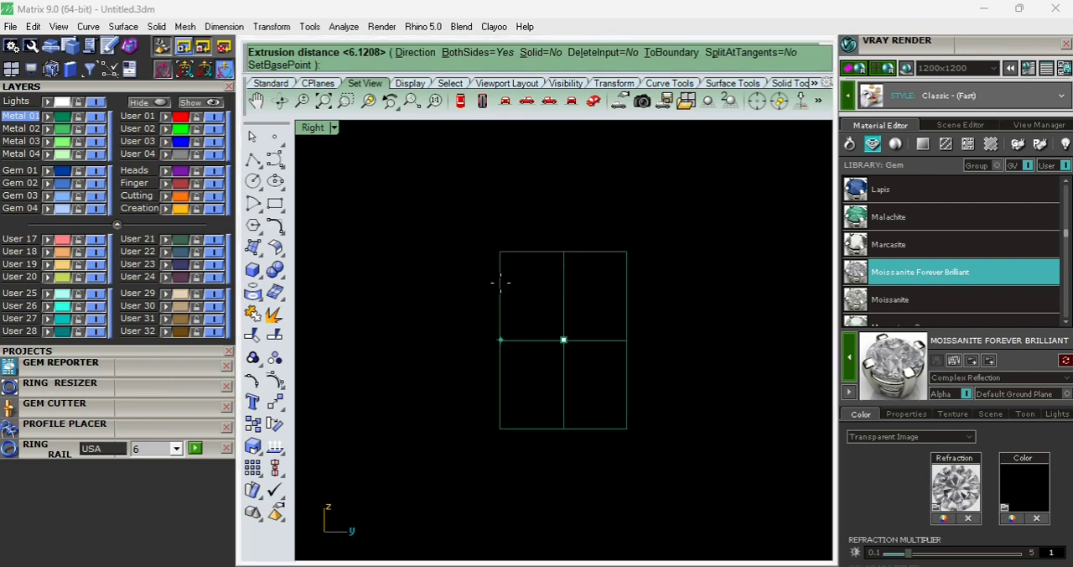
- Finish extruding the finger circle to both sides into an open cylinder and lock the Finger layer
key(Return)
key(ctrl+F2)
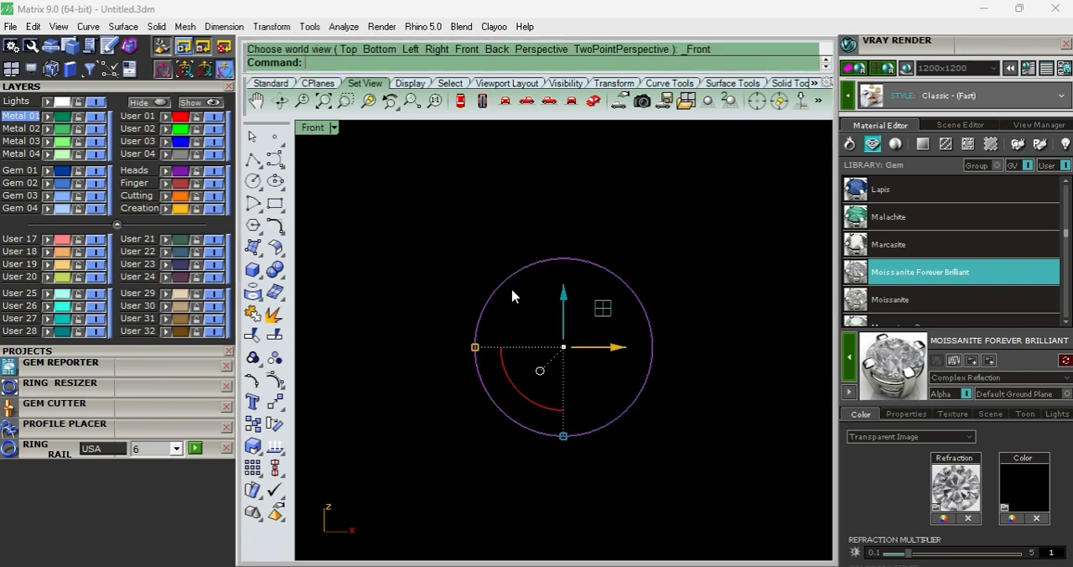
click(200, 182)
- Offset the extruded cylinder outward by 1.4 as a solid with round corners
click(589, 260)
text(os)
key(Return)
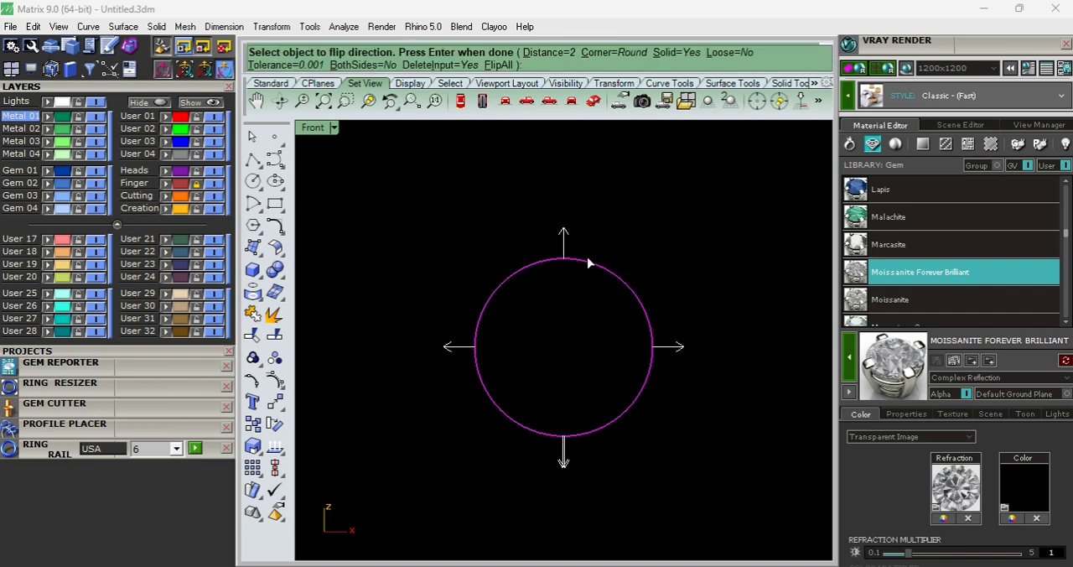
text(1.4)
key(Return)
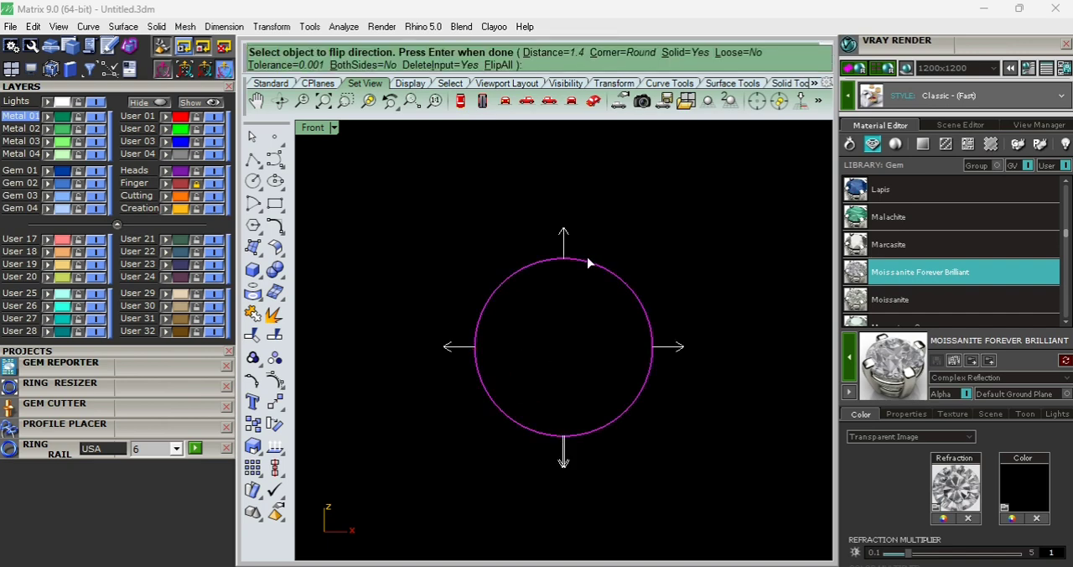
key(Return)
- In the Right view, draw a short vertical line downward from the midpoint of the band's lower edge
key(ctrl+F3)
scroll(589, 492, up, 7)
text(l)
key(Return)
click(573, 390)
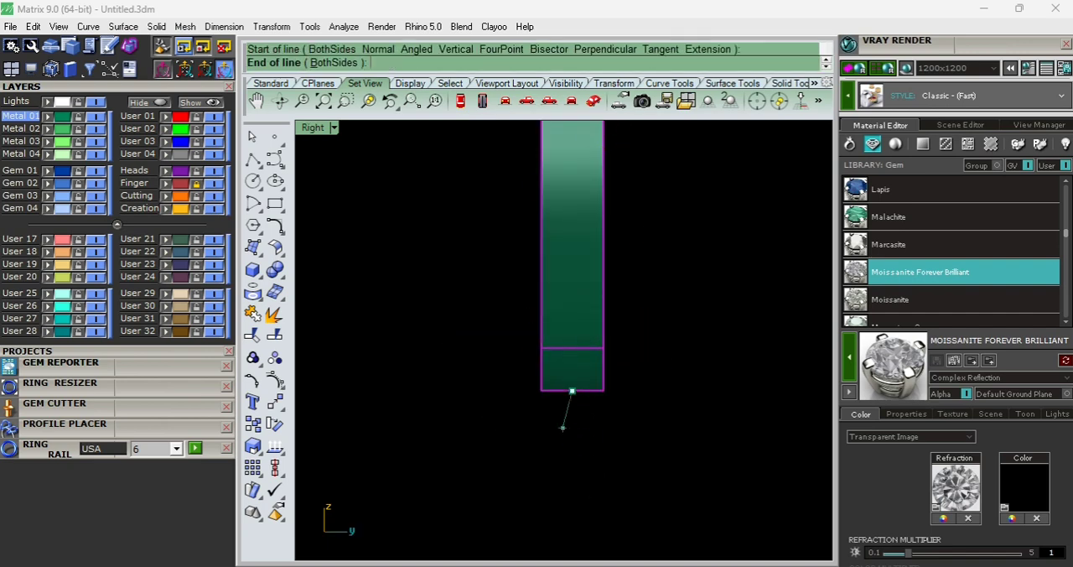
key(Return)
scroll(564, 427, up, 6)
click(582, 412)
- Draw an arc between the band's two lower corners through the helper line's end, and delete the helper line
text(ad)
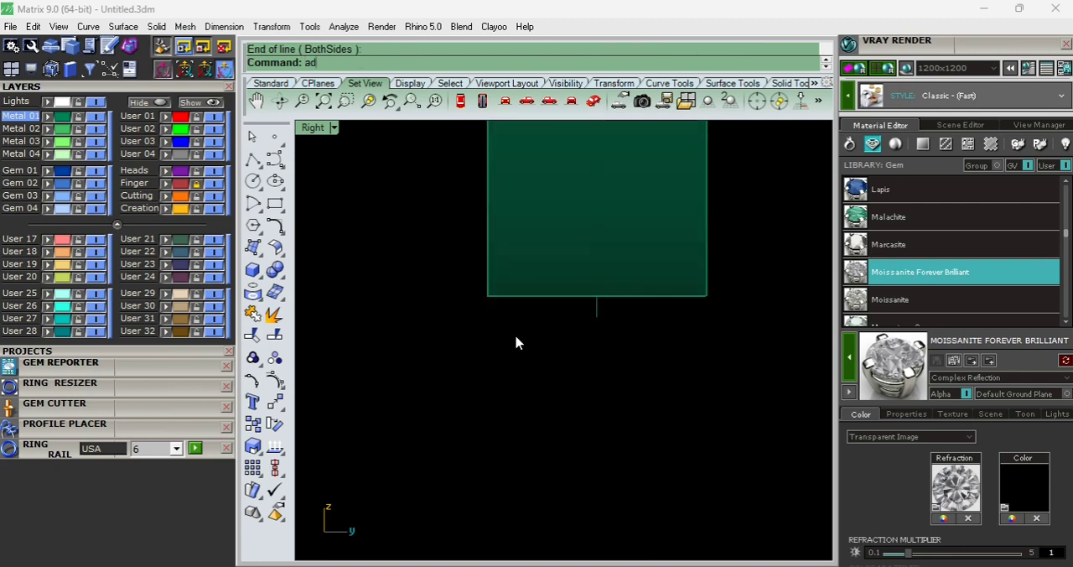
key(Return)
click(488, 295)
click(706, 295)
click(596, 317)
click(596, 306)
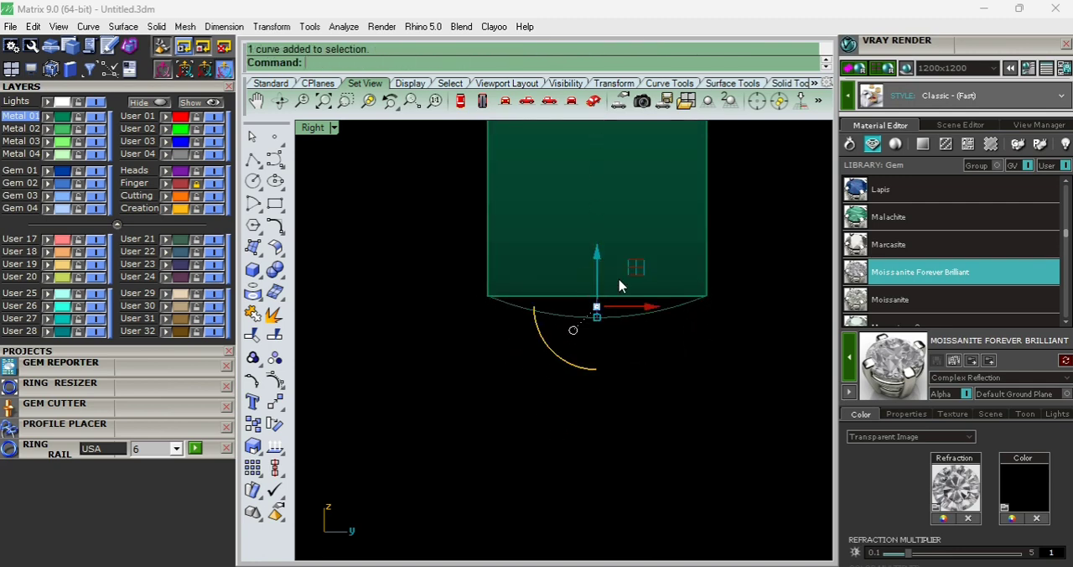
key(Delete)
- Extract the band's flat outer surface from the solid and delete it
click(277, 315)
scroll(575, 312, down, 4)
click(582, 249)
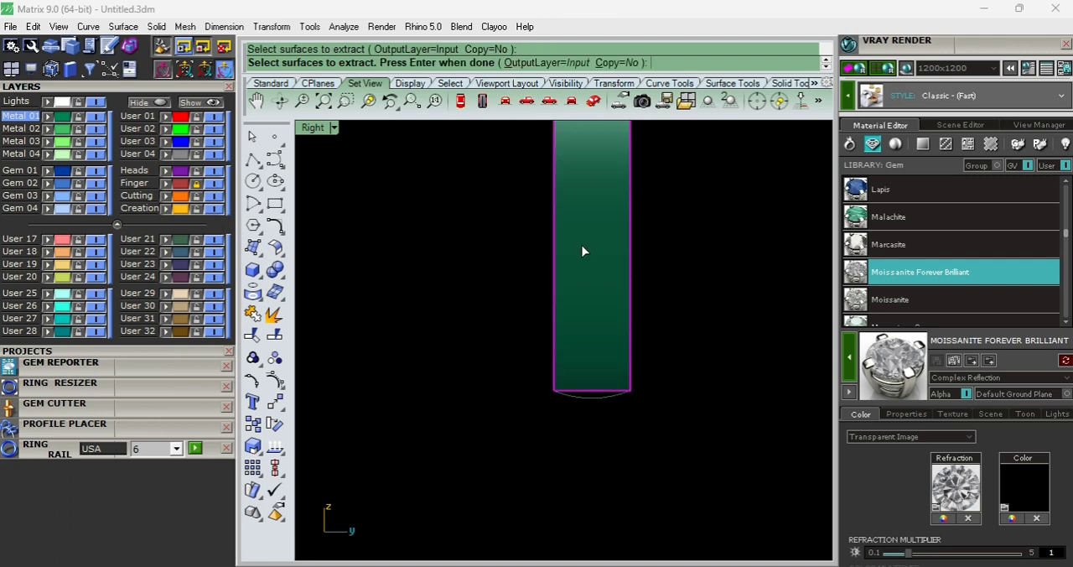
key(Return)
key(Delete)
- Sweep the arc along the band's two outer edges as rails to create a domed outer surface
ctrl+shift+right_drag(530, 421, 583, 421)
click(559, 390)
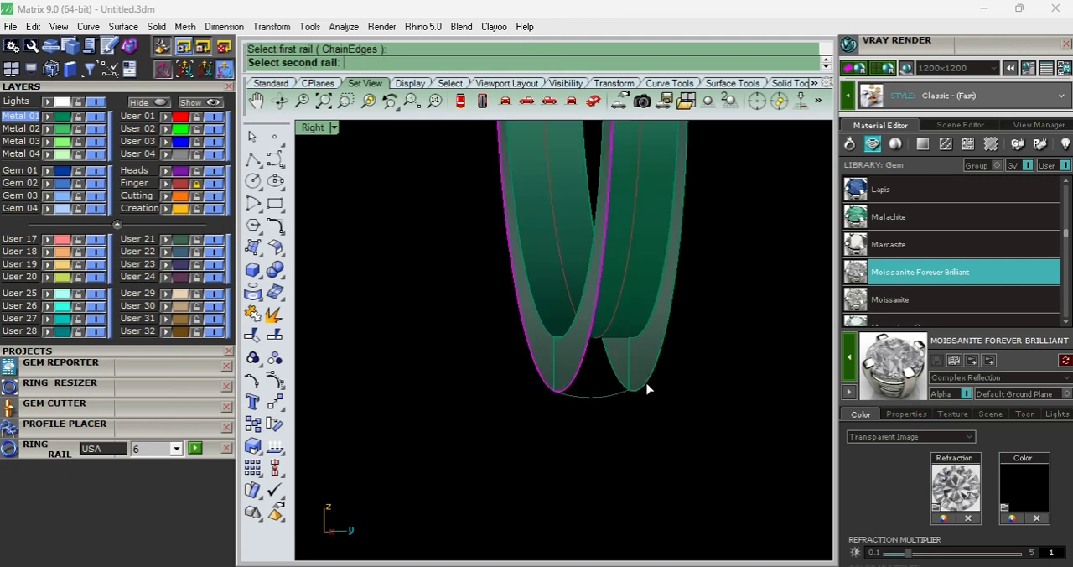
click(645, 387)
click(603, 400)
key(Return)
key(Return)
- Delete the construction curves and join the domed surface with the rest of the band
key(ctrl+F2)
scroll(605, 401, down, 7)
key(ctrl+shift+c)
key(Delete)
key(ctrl+a)
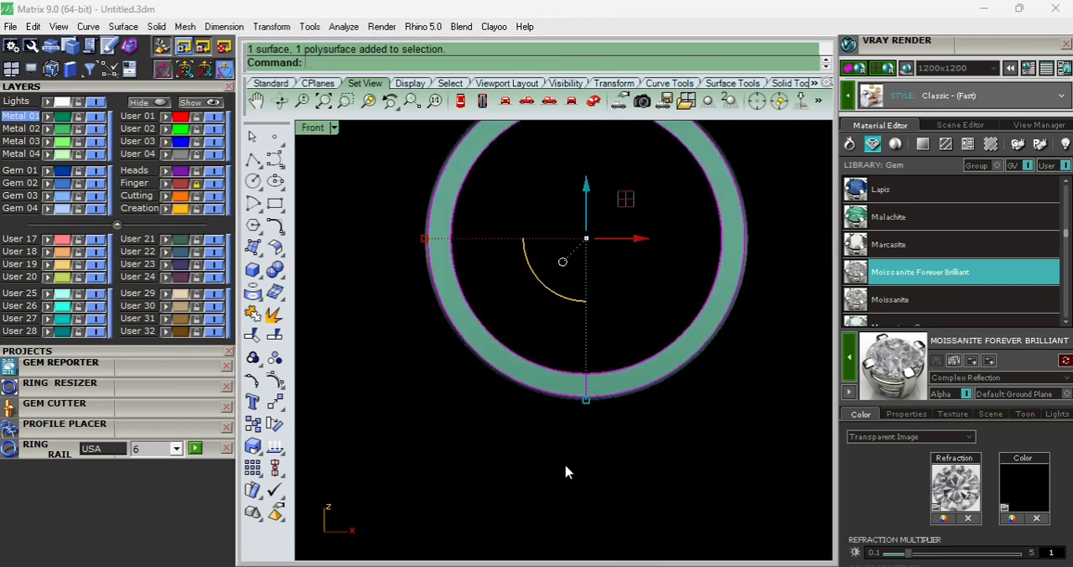
key(ctrl+j)
click(570, 477)
- Fillet the band's edges with a radius of 0.2 and inspect the rounded ring
key(ctrl+f)
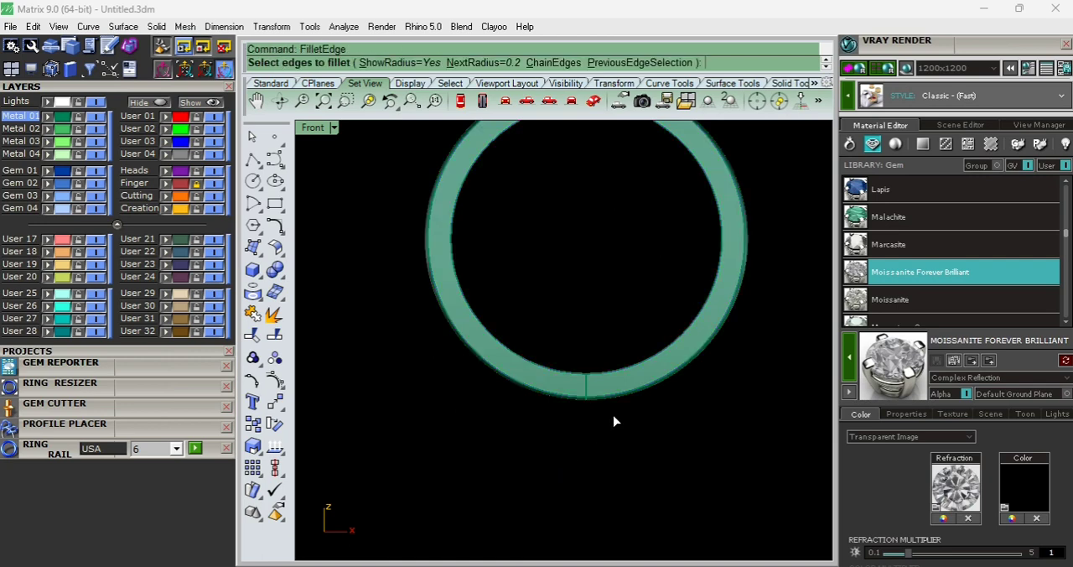
scroll(640, 391, up, 6)
drag(663, 306, 620, 470)
key(Return)
key(Return)
scroll(568, 480, down, 9)
scroll(563, 271, up, 6)
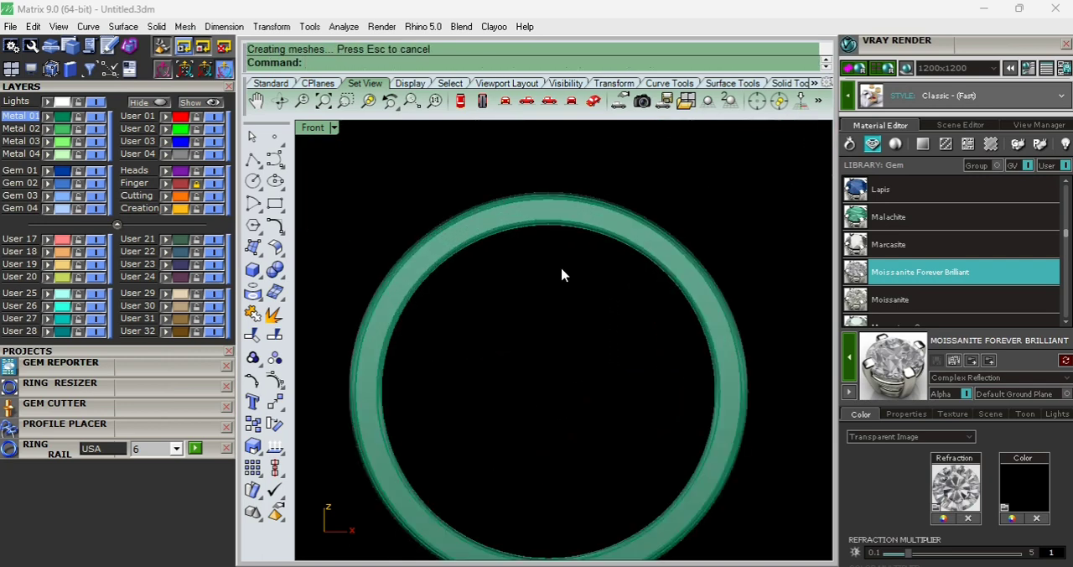
click(560, 219)
scroll(560, 406, down, 6)
drag(526, 450, 567, 307)
click(605, 416)
- Insert the peacock-feather ring image from drive F: as a picture frame over the band in the Top view
key(ctrl+F1)
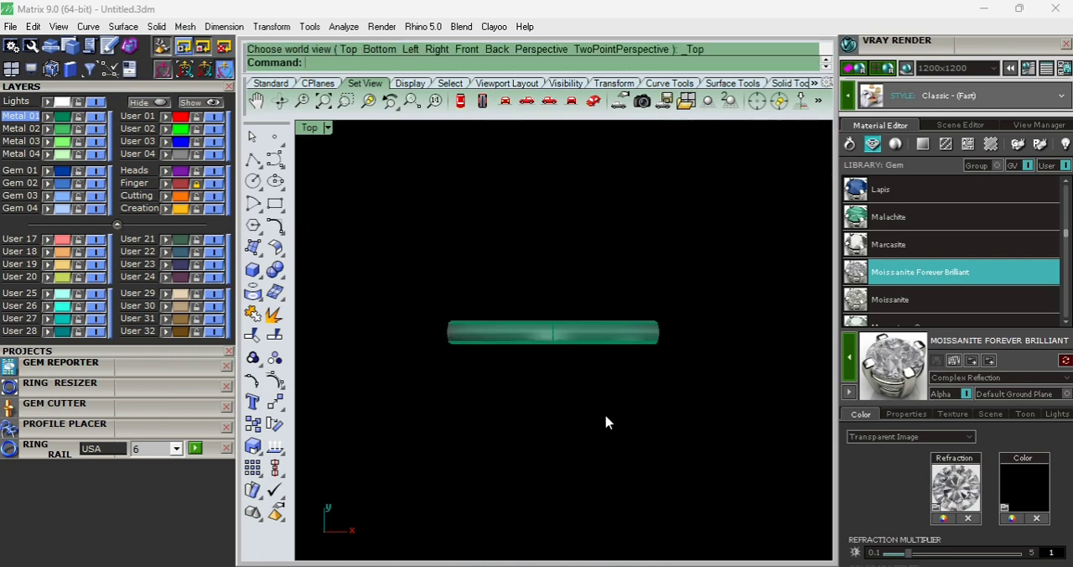
scroll(172, 366, up, 3)
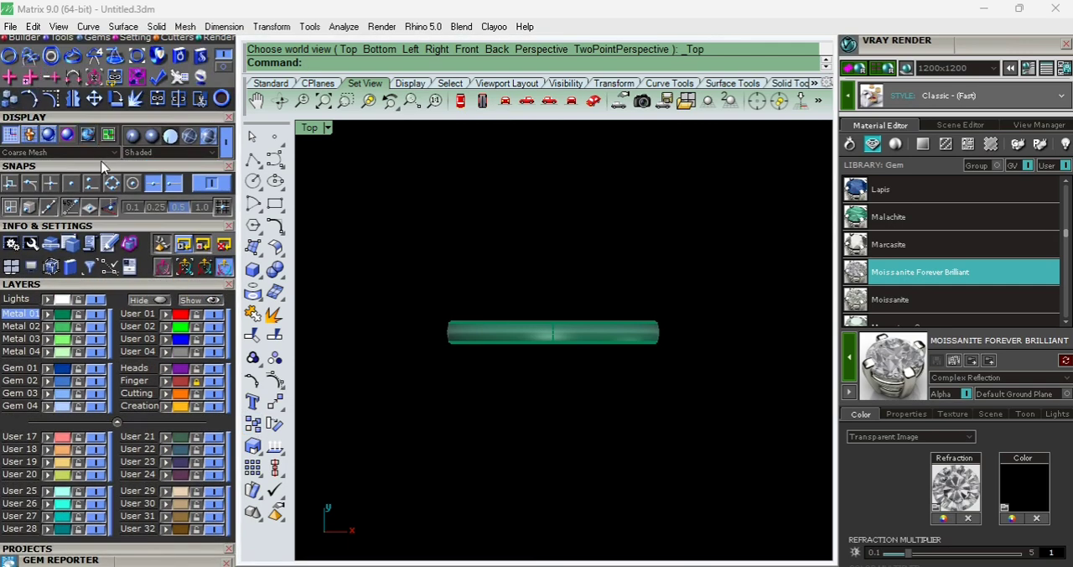
scroll(102, 167, up, 2)
click(32, 78)
click(10, 122)
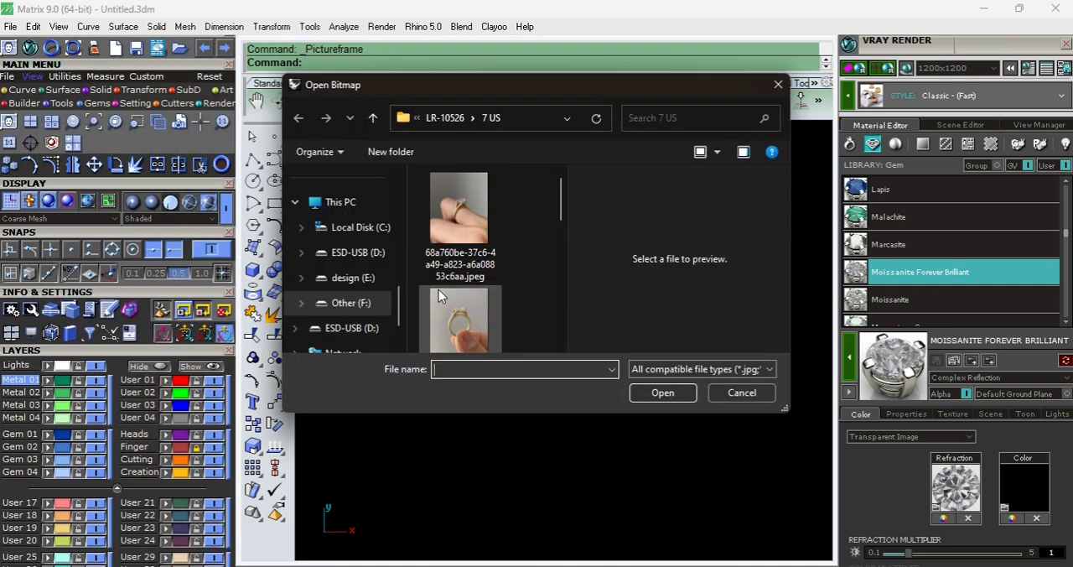
click(375, 305)
scroll(469, 283, up, 3)
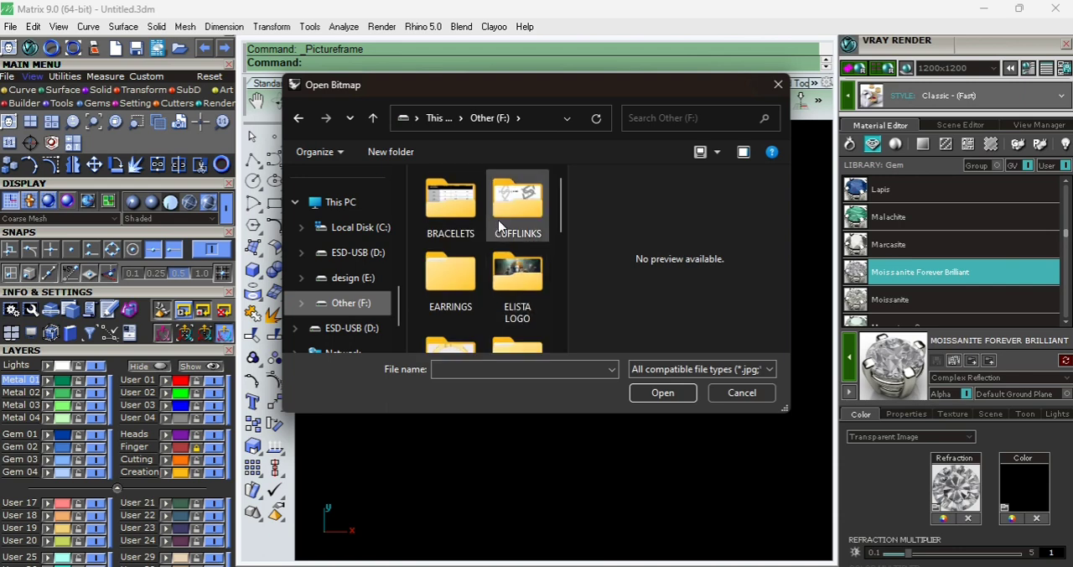
double_click(451, 290)
double_click(455, 227)
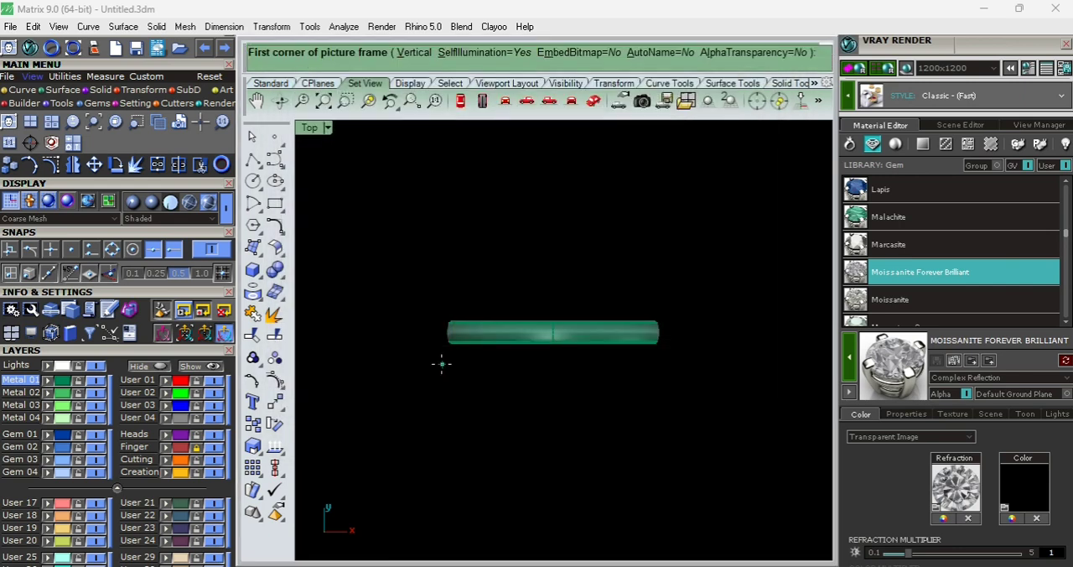
click(427, 364)
click(717, 375)
- Move the reference image so the pictured band's left end meets the left end of the modelled band
click(604, 226)
scroll(590, 240, up, 2)
scroll(591, 241, down, 2)
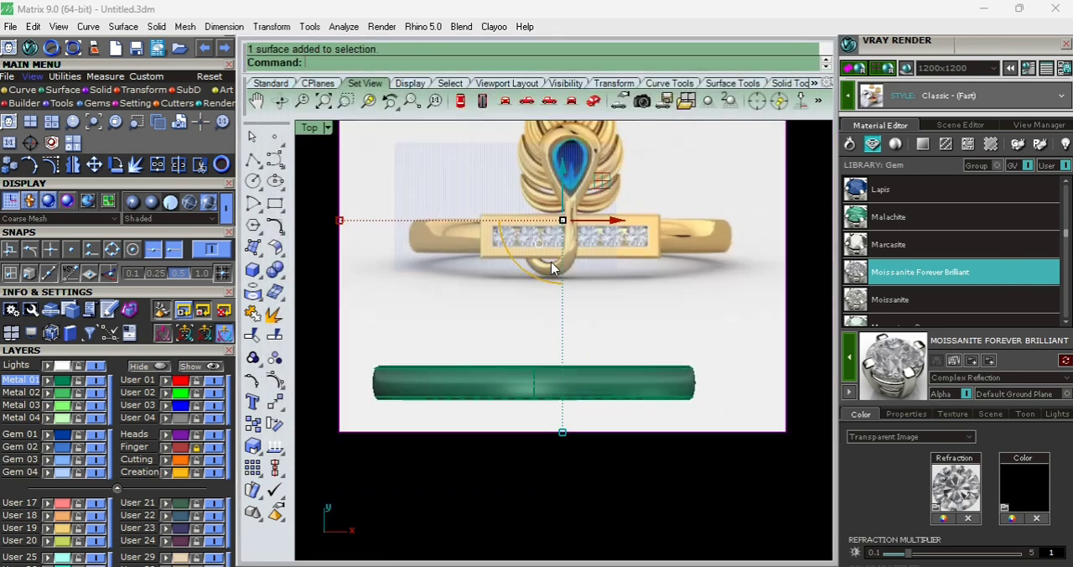
text(m)
key(Return)
scroll(448, 255, up, 6)
click(405, 221)
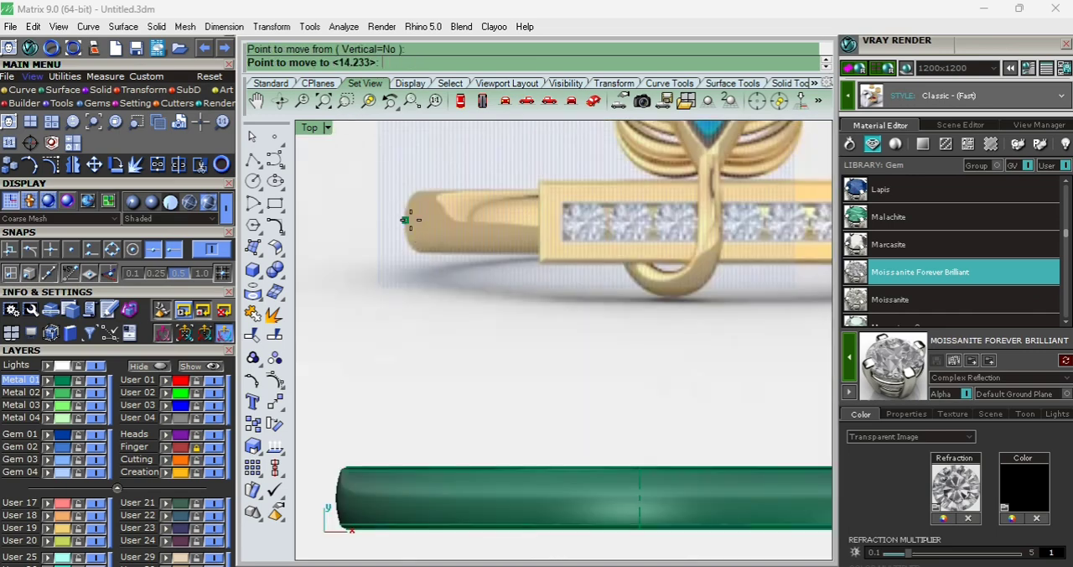
scroll(405, 221, down, 6)
scroll(392, 365, up, 14)
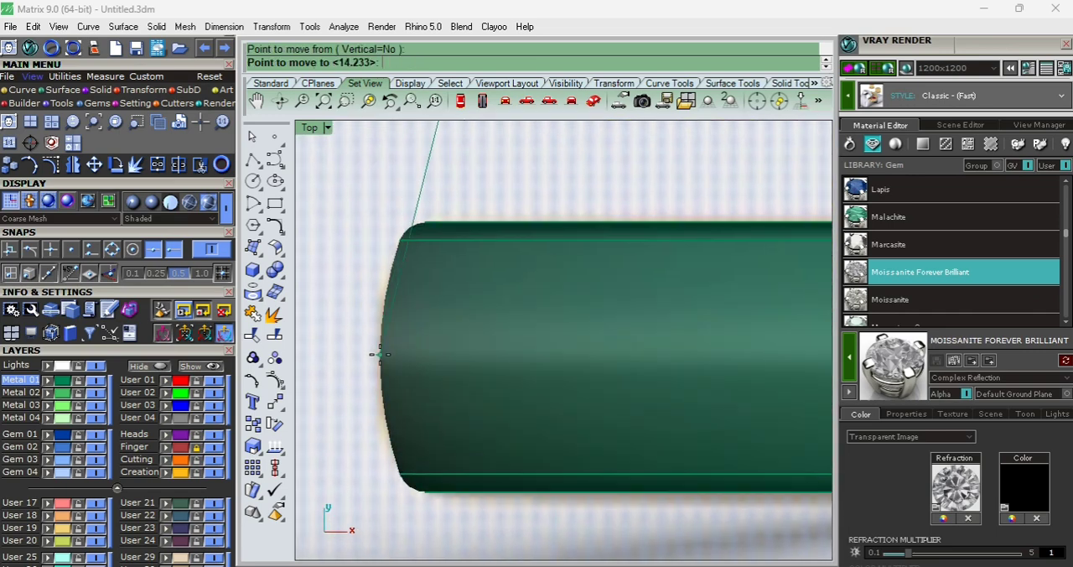
click(376, 344)
- Scale the reference image from the band's left end so the pictured band spans the modelled band's full width
text(scale)
key(Return)
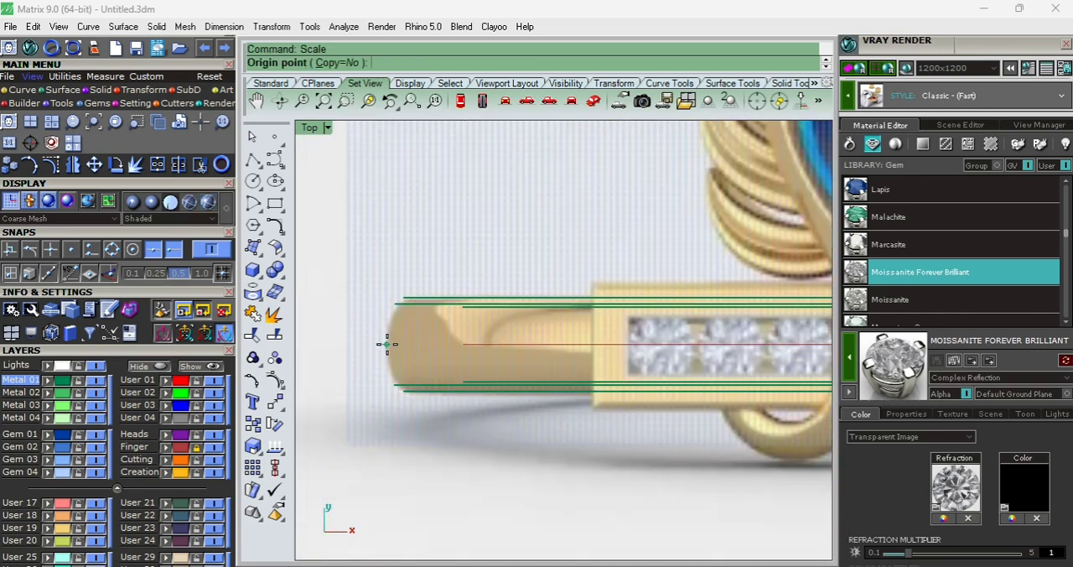
click(387, 343)
scroll(386, 344, down, 5)
scroll(695, 383, up, 12)
click(755, 379)
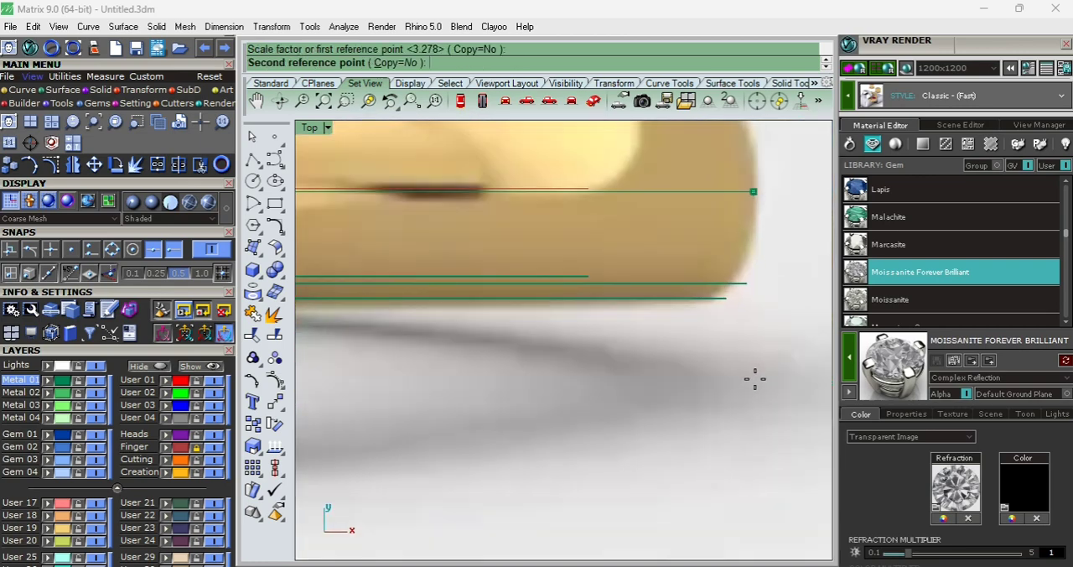
click(755, 378)
scroll(757, 383, down, 6)
scroll(583, 357, up, 5)
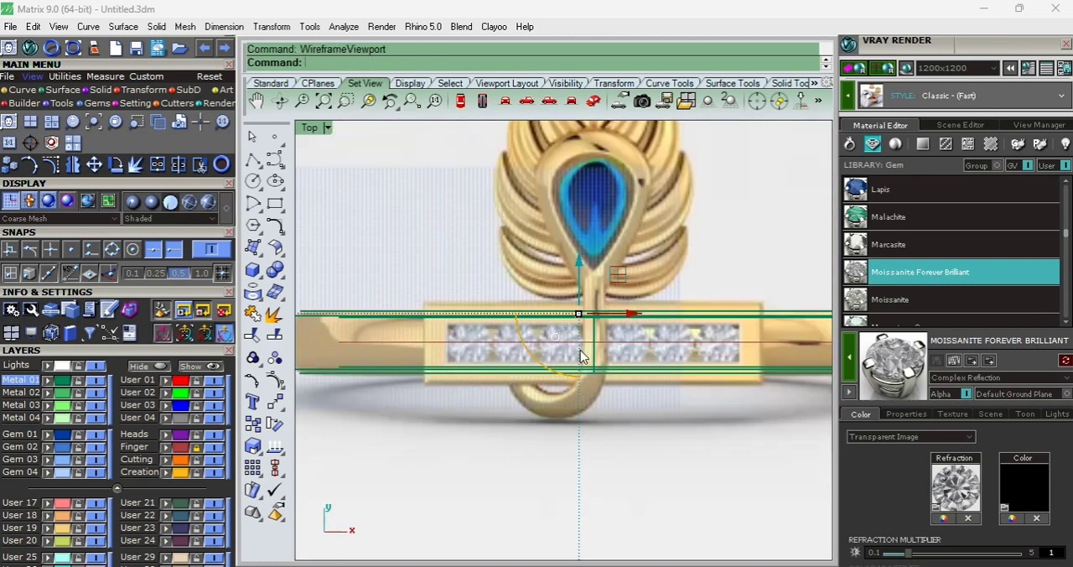
- Lower the reference image beneath the ring in the Front view and keep it on the locked User 17 layer
scroll(580, 351, down, 4)
key(ctrl+F2)
drag(565, 291, 568, 395)
key(ctrl+F1)
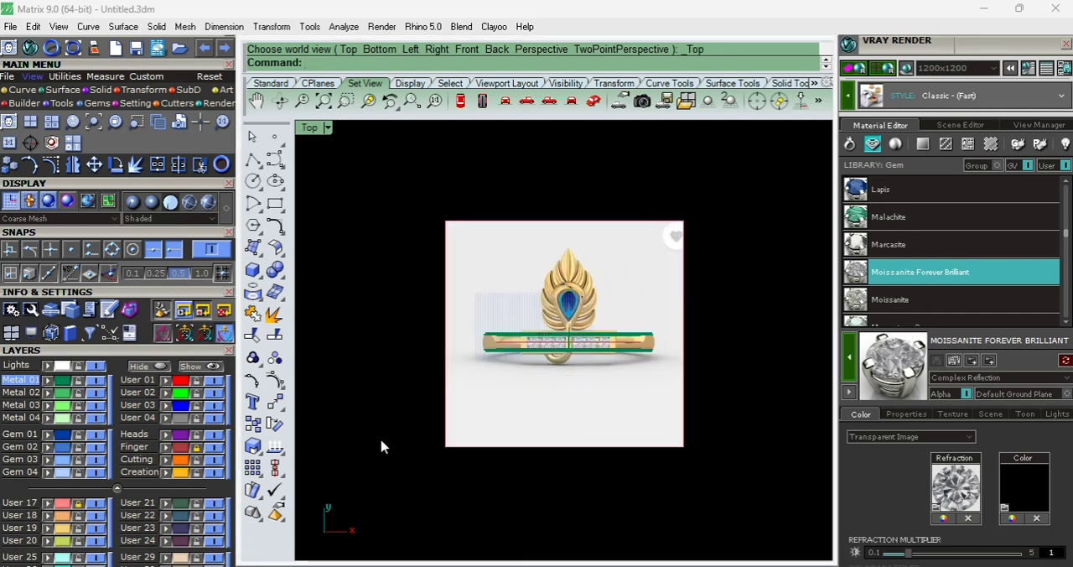
- Draw a both-sides line from the band's centre to the ends of the pictured diamond plate in the Top view
scroll(615, 324, up, 8)
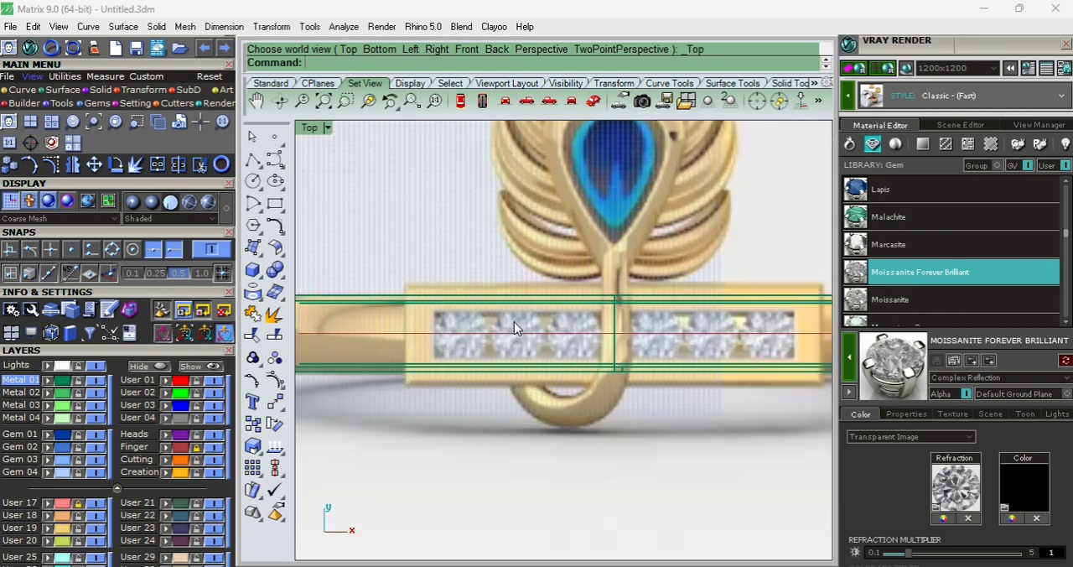
key(Return)
scroll(417, 352, up, 6)
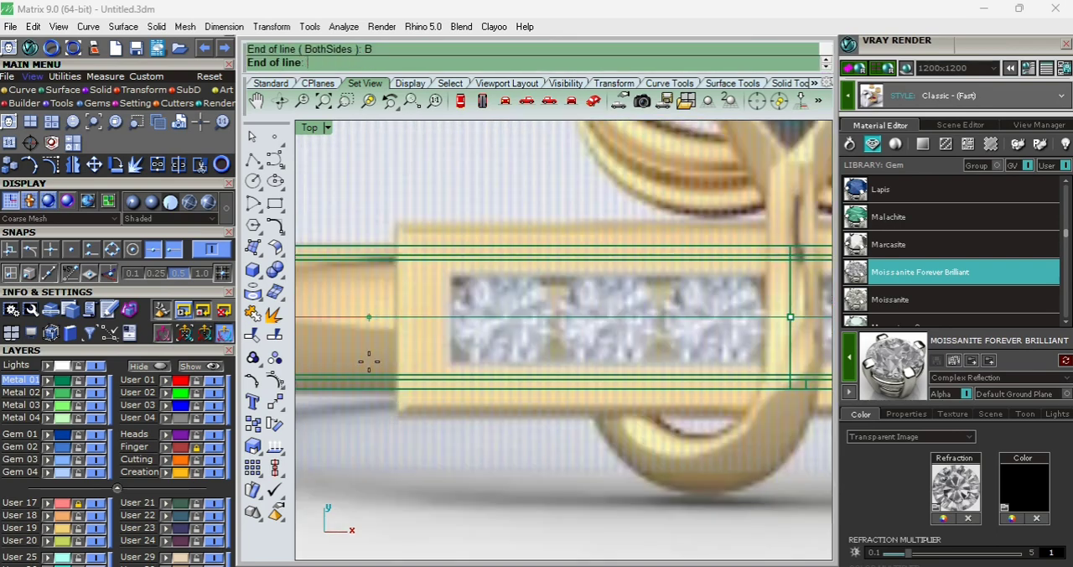
click(471, 322)
scroll(471, 321, down, 6)
scroll(648, 286, up, 4)
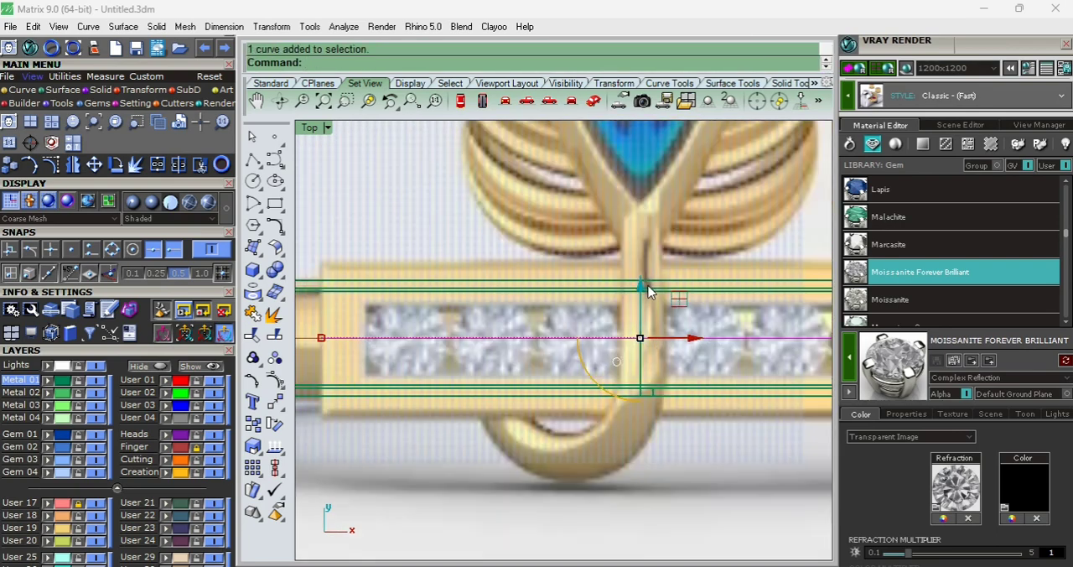
- Move the line up near the pictured plate's upper edge and mirror a copy across the band's horizontal centreline
click(642, 287)
text(1)
key(Return)
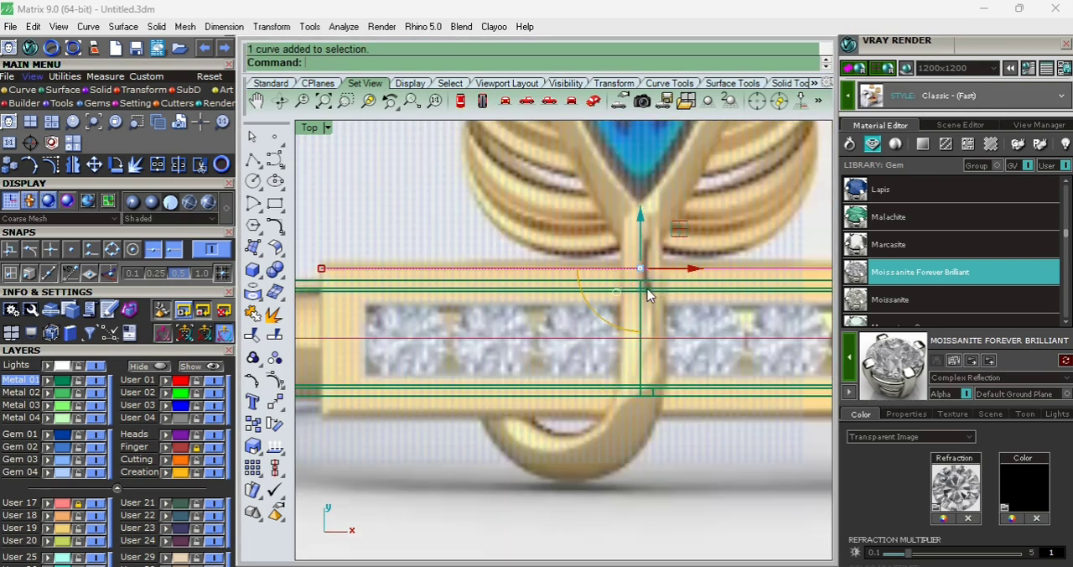
text(mi)
key(Return)
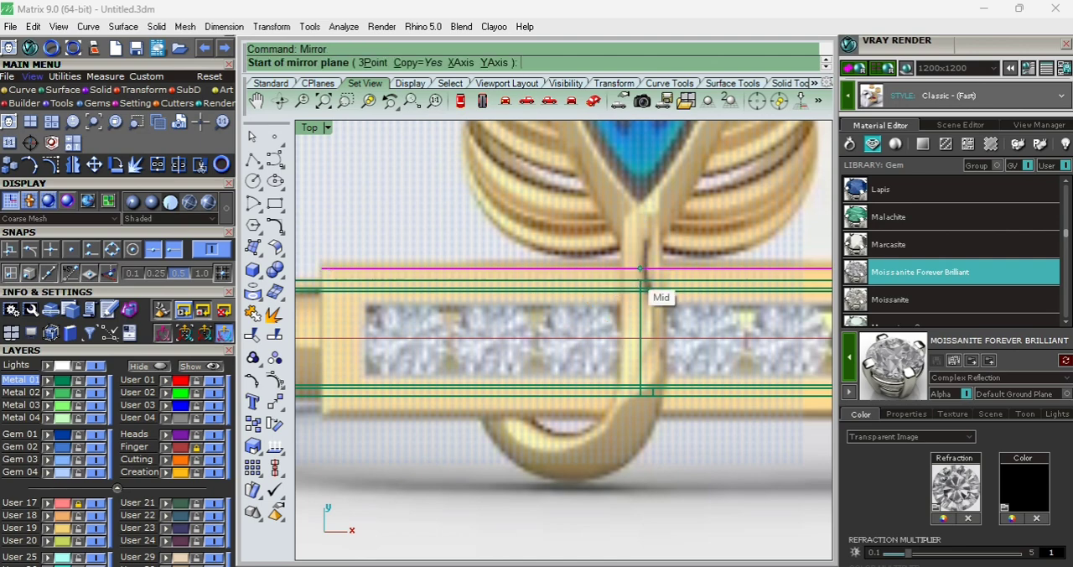
click(633, 274)
click(410, 404)
text(s)
- Scale the two horizontal lines apart so they match the upper and lower edges of the pictured plate
shift+click(689, 408)
scroll(699, 427, up, 8)
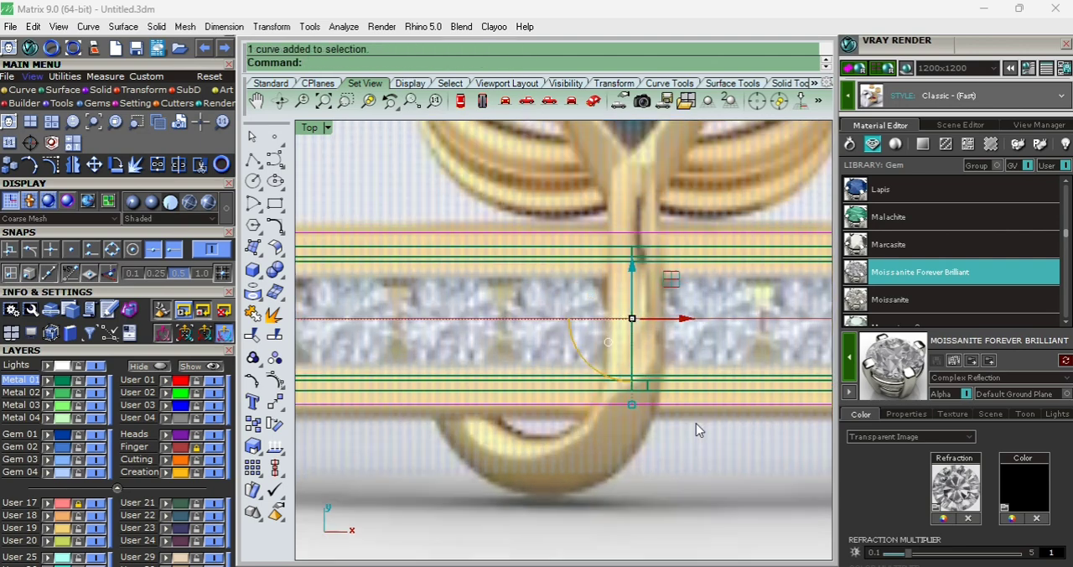
drag(570, 387, 584, 400)
scroll(671, 421, down, 11)
scroll(426, 355, up, 10)
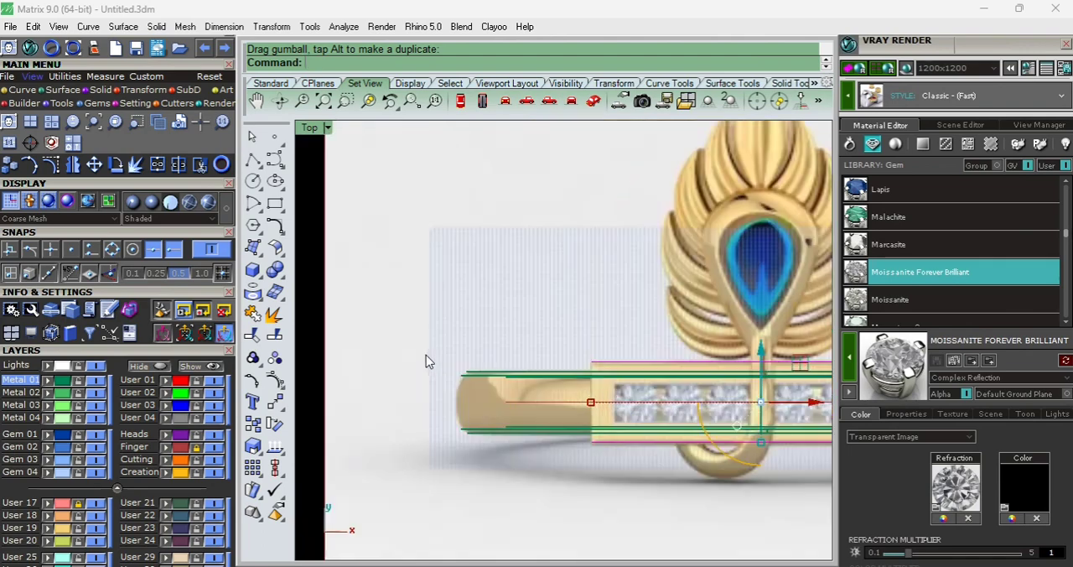
- Close both ends of the plate outline with vertical lines and join the four lines into a rectangle
text(line)
key(Return)
click(619, 245)
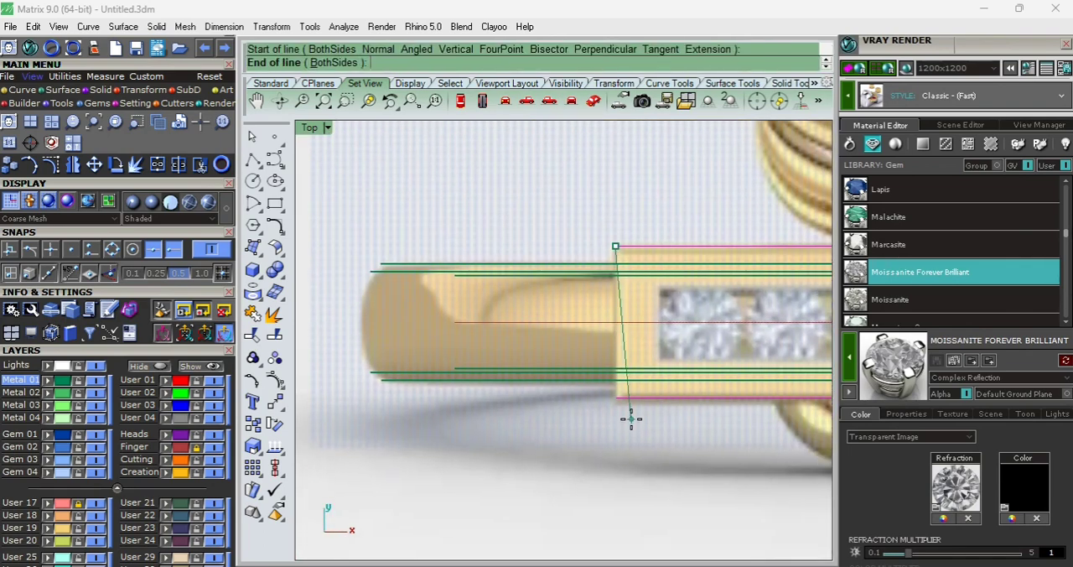
scroll(618, 321, down, 10)
scroll(707, 316, up, 8)
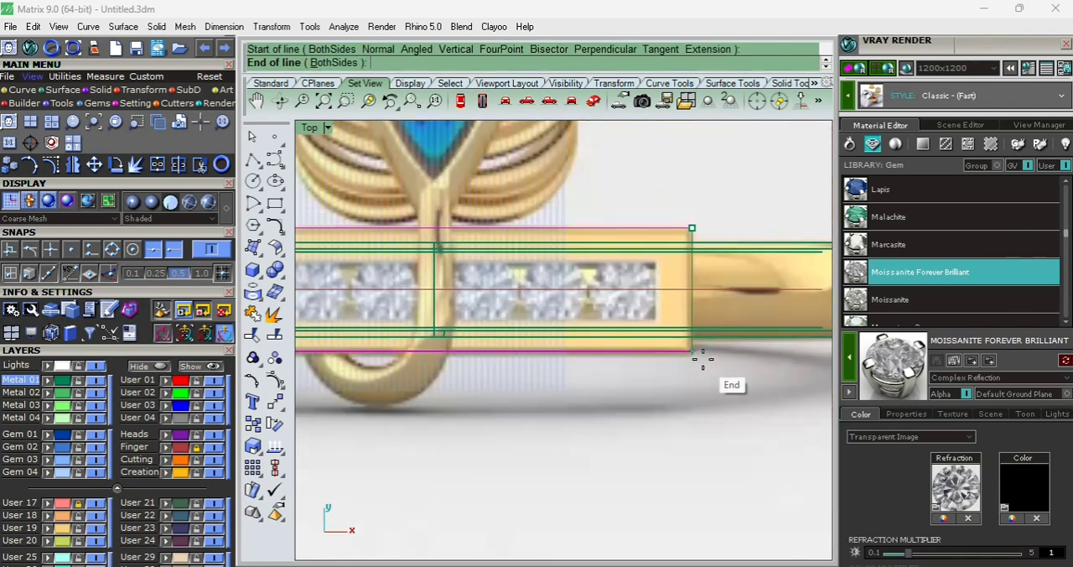
click(702, 359)
scroll(644, 293, down, 10)
text(s)
key(ctrl+j)
- Raise the plate rectangle to just above the top of the ring in the Front view
key(ctrl+F2)
scroll(607, 323, down, 6)
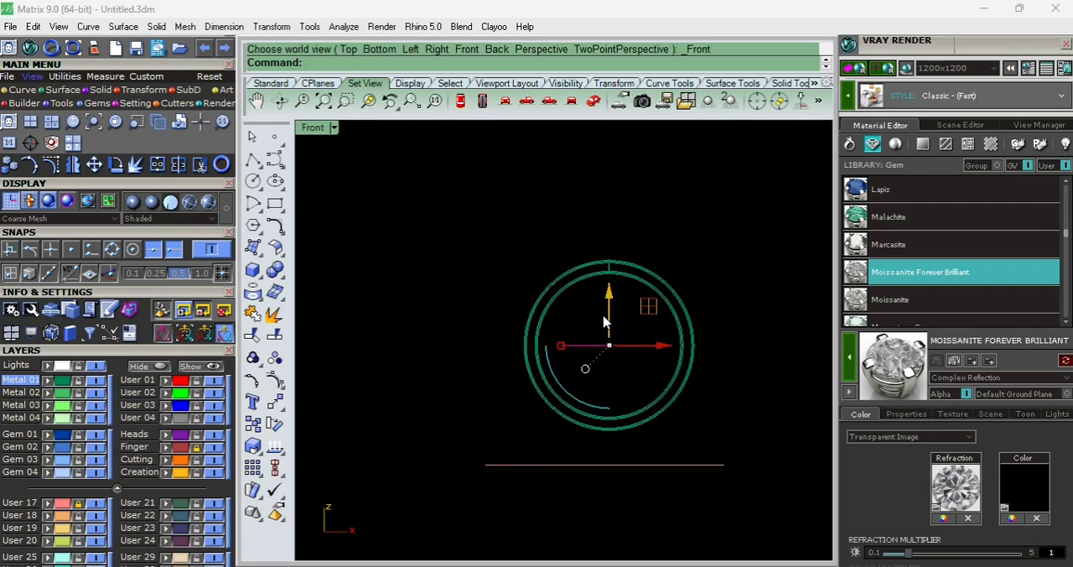
scroll(612, 331, up, 8)
scroll(613, 332, down, 4)
drag(615, 332, 611, 186)
scroll(622, 241, up, 4)
- Extrude the plate rectangle in one direction down to the ring's centre and delete the source curve
text(ext)
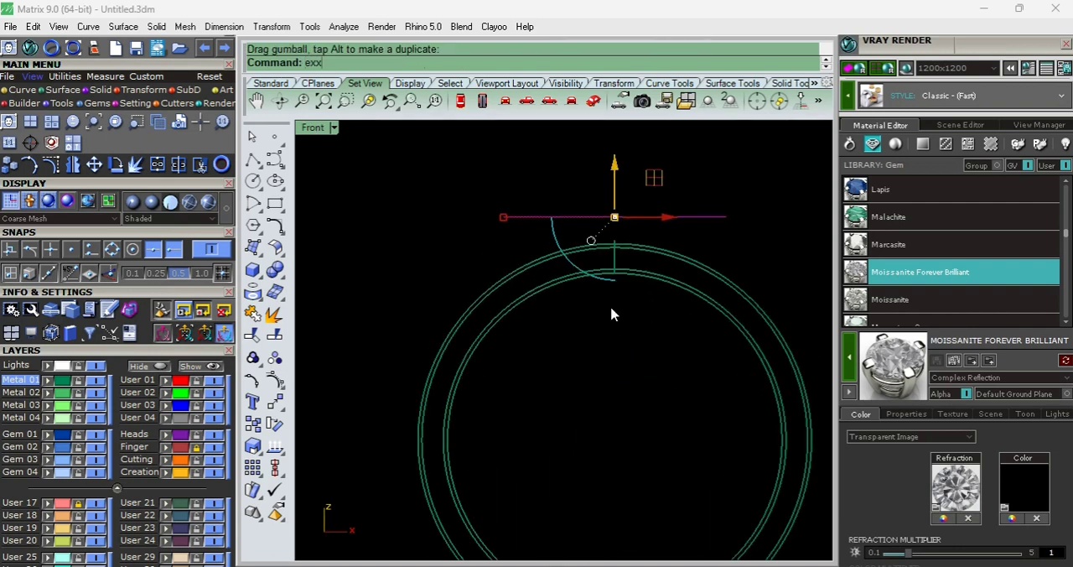
key(Return)
click(458, 53)
click(627, 441)
key(Delete)
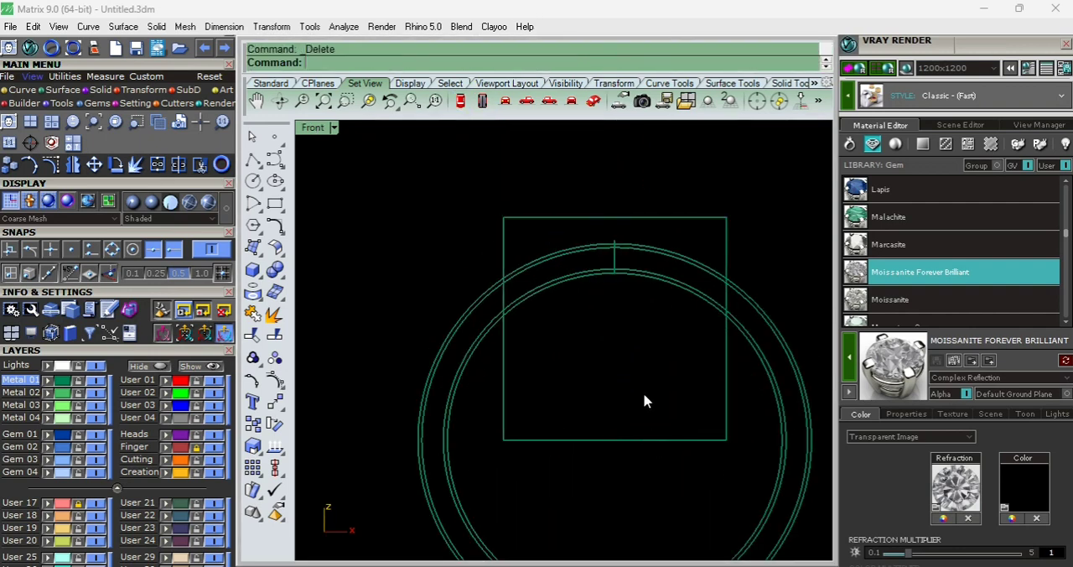
- Undo the deletion of the plate's source outline curve
scroll(643, 391, up, 2)
scroll(643, 392, down, 5)
scroll(649, 249, up, 5)
key(ctrl+z)
drag(645, 251, 604, 297)
key(ctrl+alt+s)
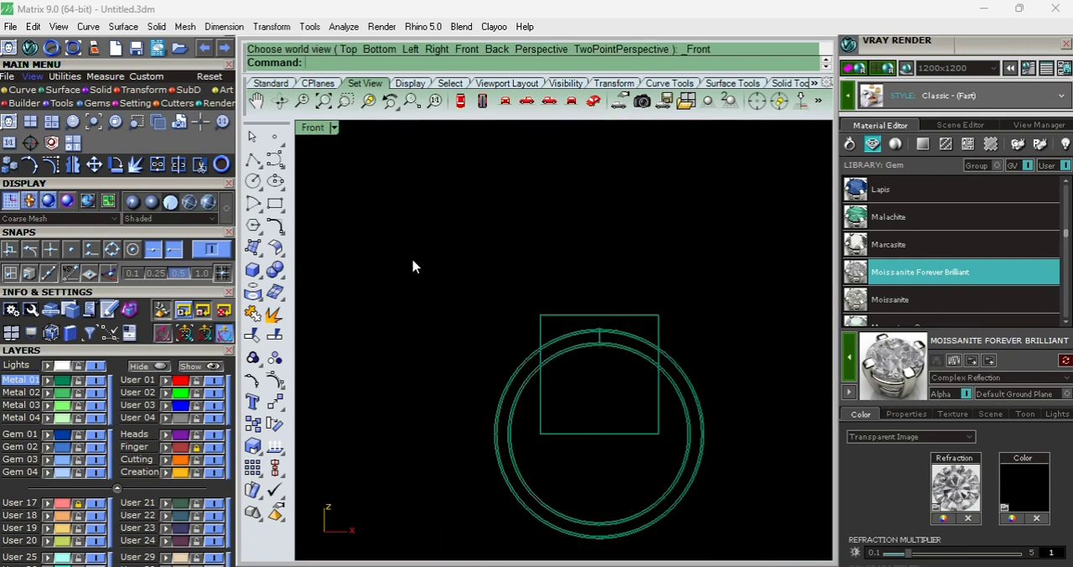
- Place the reference picture Screenshot 2024-05-21 112849.png behind the ring as a picture frame in the Front view
click(13, 110)
scroll(448, 274, down, 1)
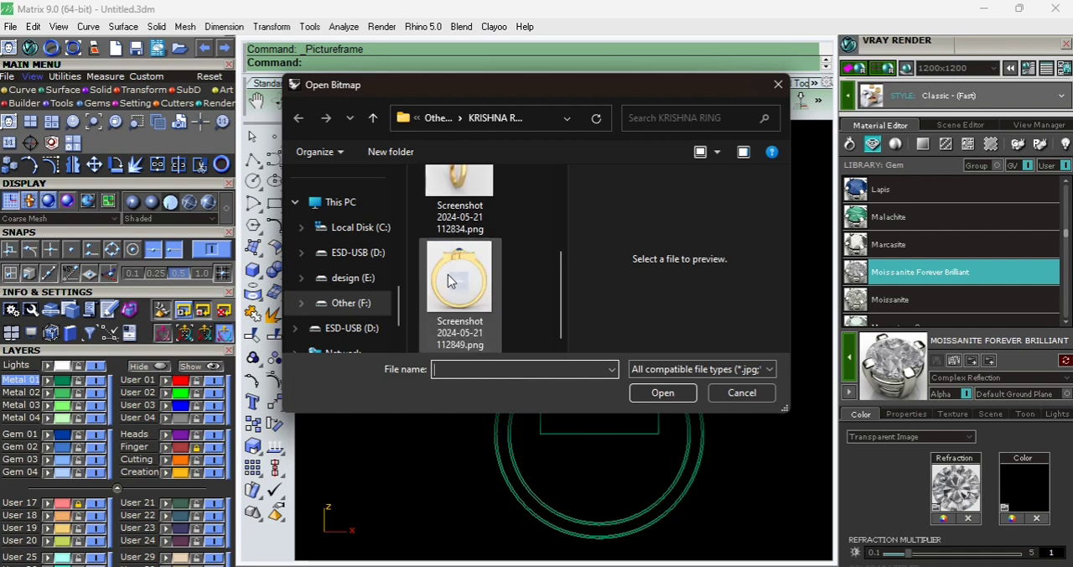
click(460, 277)
click(662, 393)
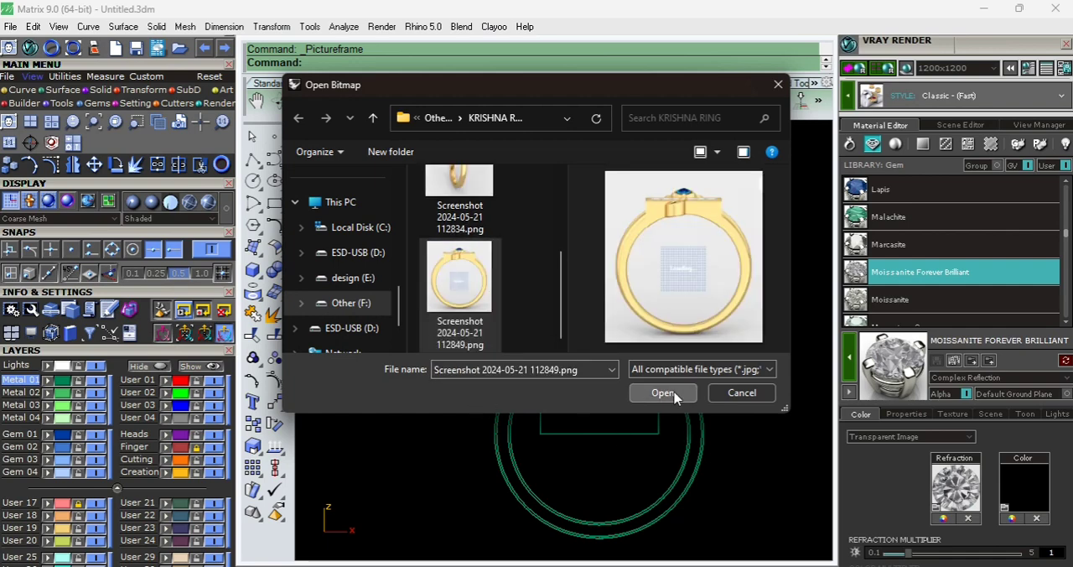
click(510, 409)
click(702, 409)
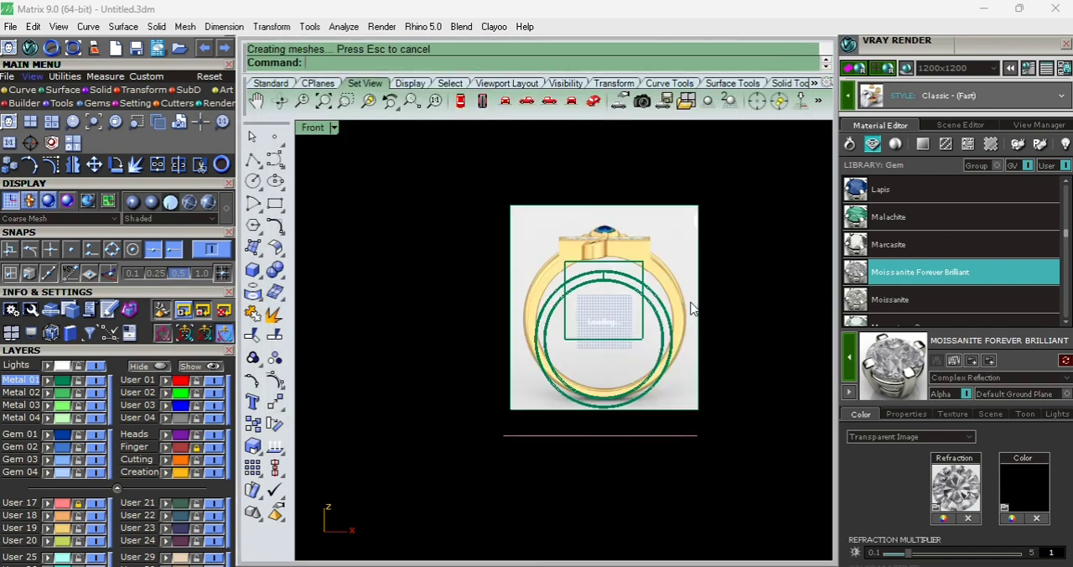
- Move the front reference picture down to the model's band for comparison and delete the picture
click(680, 310)
scroll(630, 327, up, 14)
text(m)
key(Return)
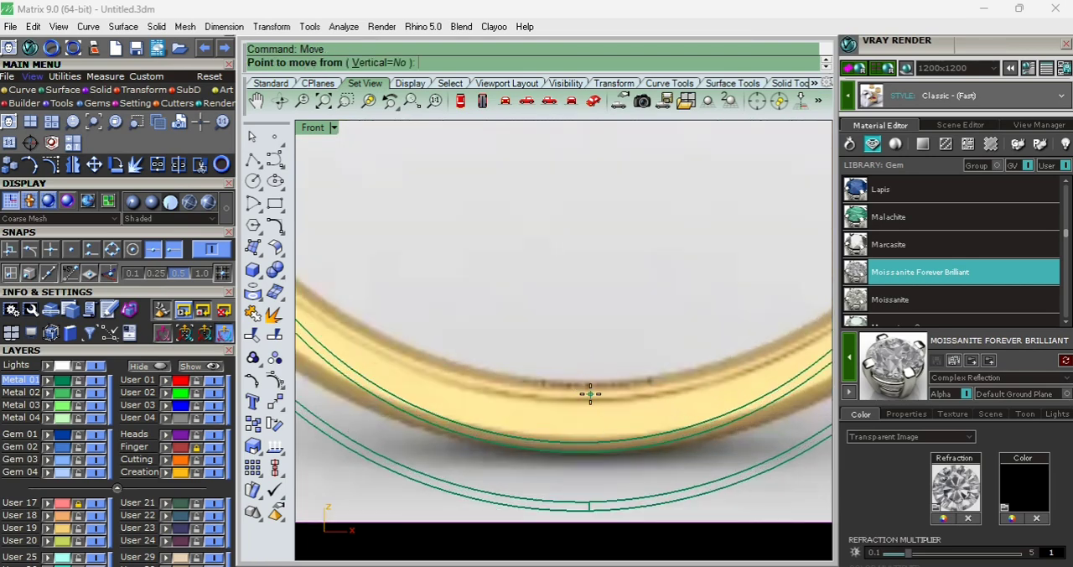
click(589, 393)
click(590, 444)
scroll(589, 290, down, 10)
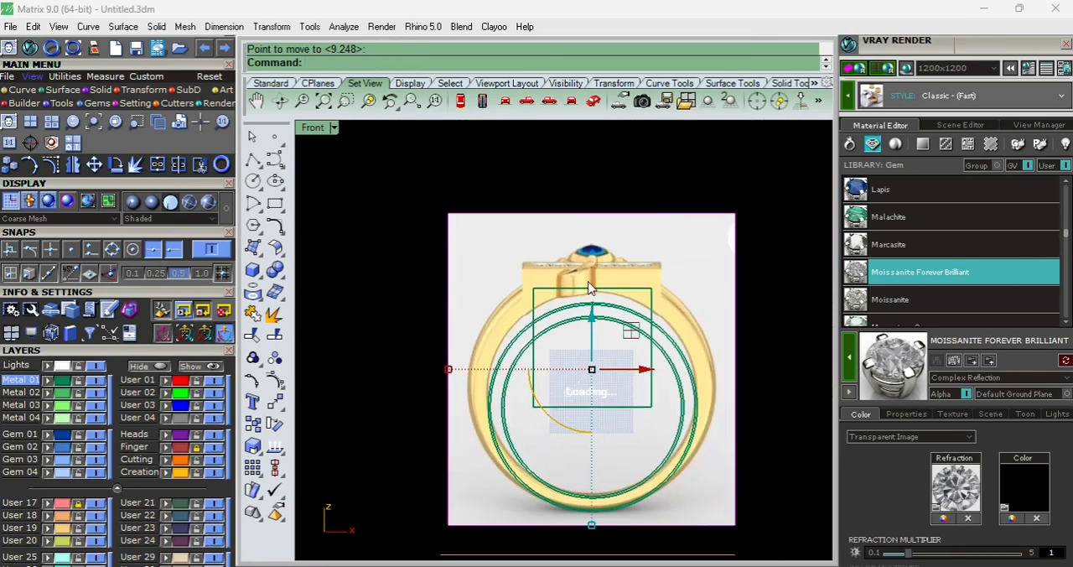
key(Delete)
- Offset the plate outline inward in the Top view to frame the row of pictured diamonds
scroll(589, 305, up, 4)
text(s)
key(Return)
text(t)
key(Return)
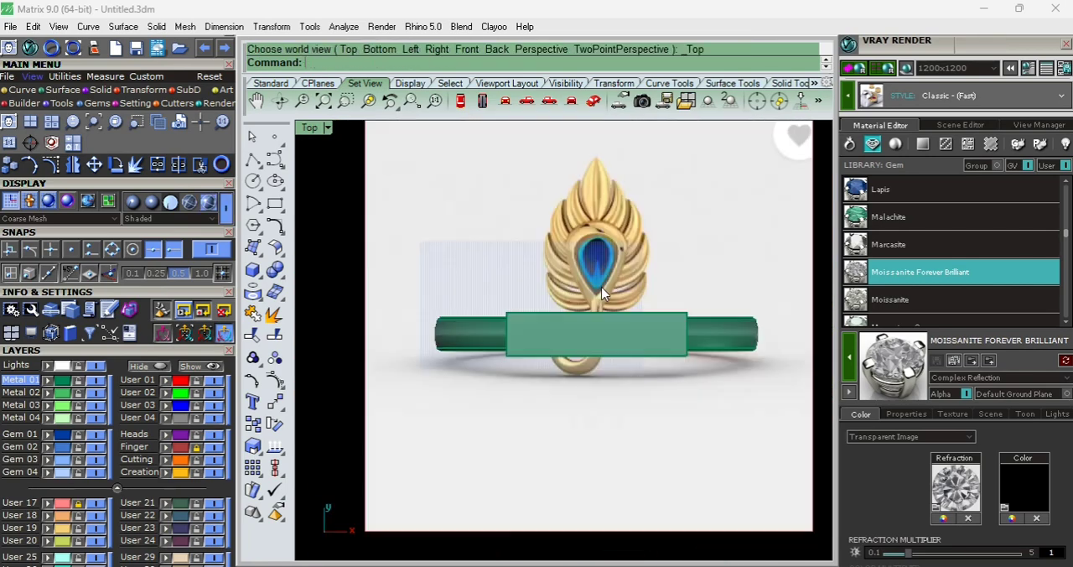
click(587, 356)
scroll(567, 335, up, 5)
text(o)
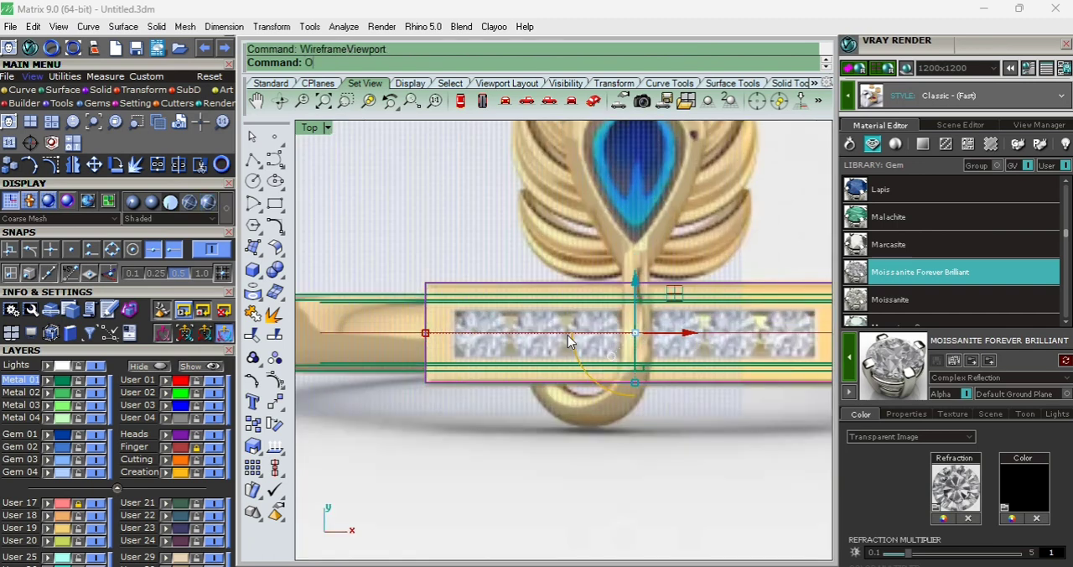
key(Return)
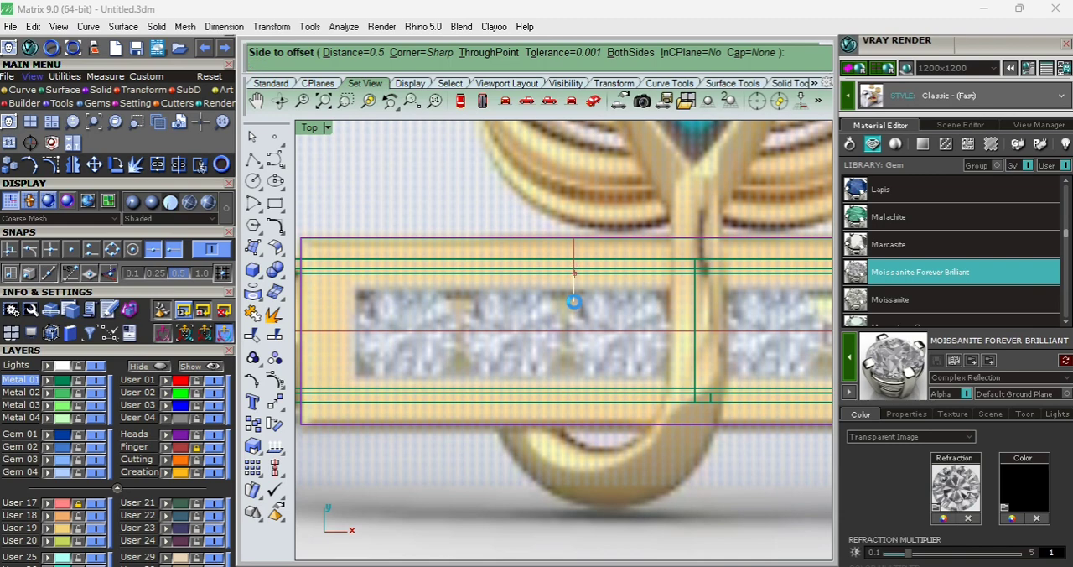
click(573, 302)
key(Return)
click(574, 298)
- Measure the distance between the inner rectangle's two long sides
text(distance)
key(Return)
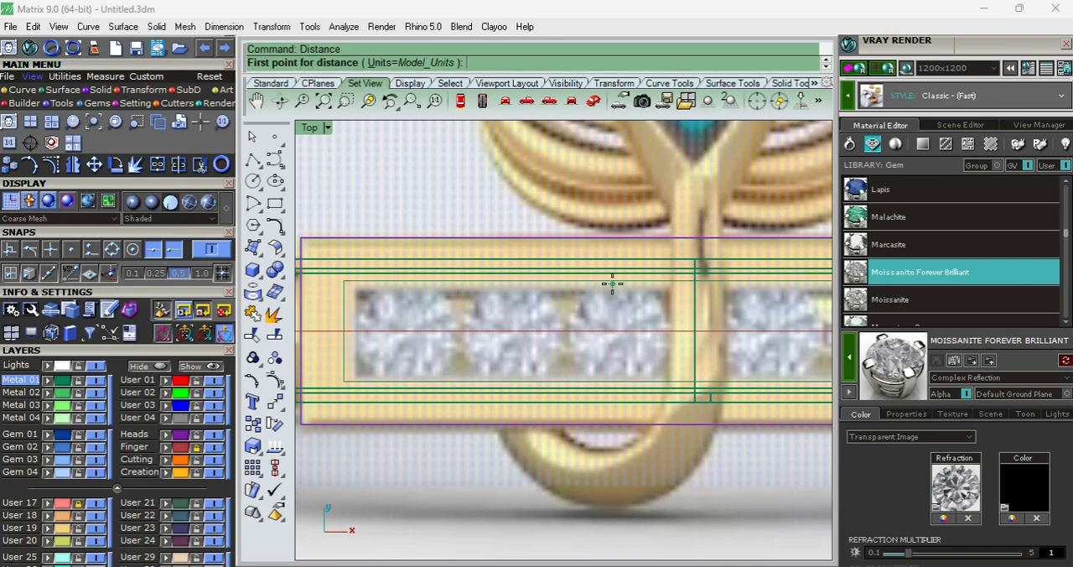
click(612, 284)
scroll(654, 407, up, 3)
click(623, 382)
scroll(623, 382, down, 3)
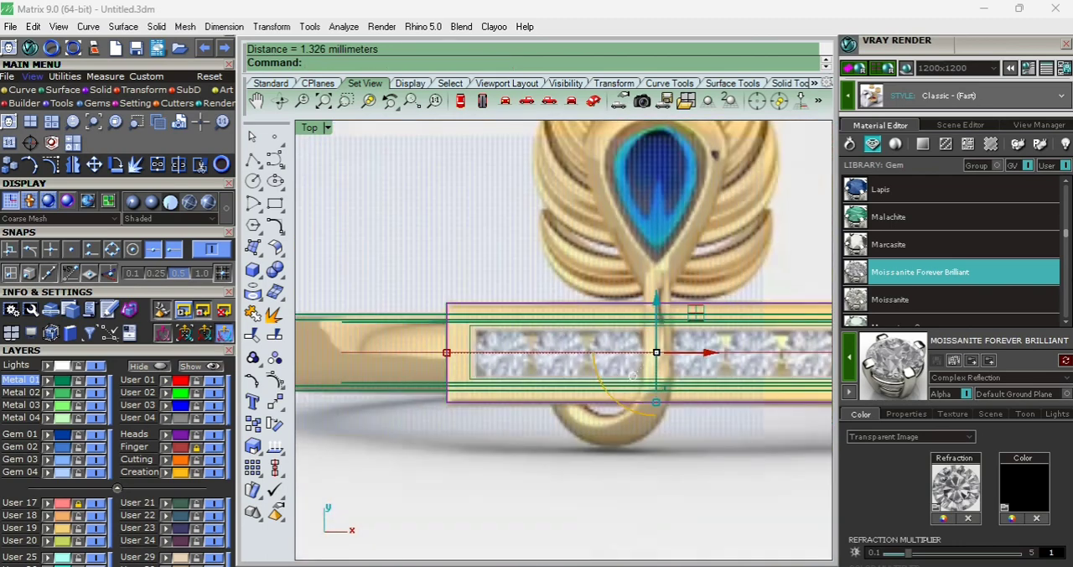
- Try to extrude both plate outlines together in both directions in the Front view and delete the source curves
key(ctrl+alt+s)
scroll(559, 328, down, 4)
key(ctrl+F2)
text(SelCrv)
key(Return)
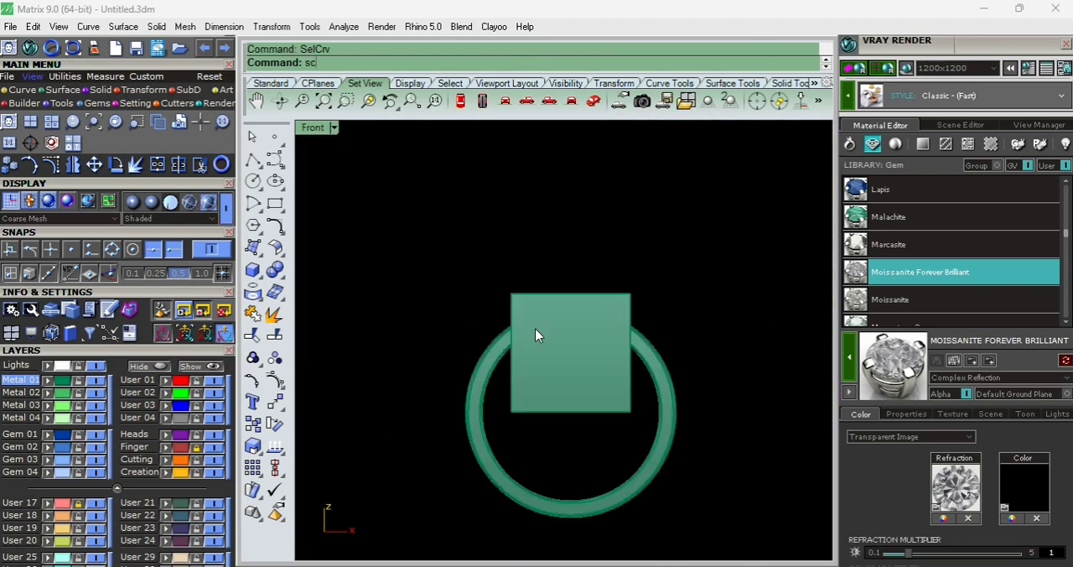
text(ExtrudeCrv)
key(Return)
text(b)
key(Return)
click(565, 450)
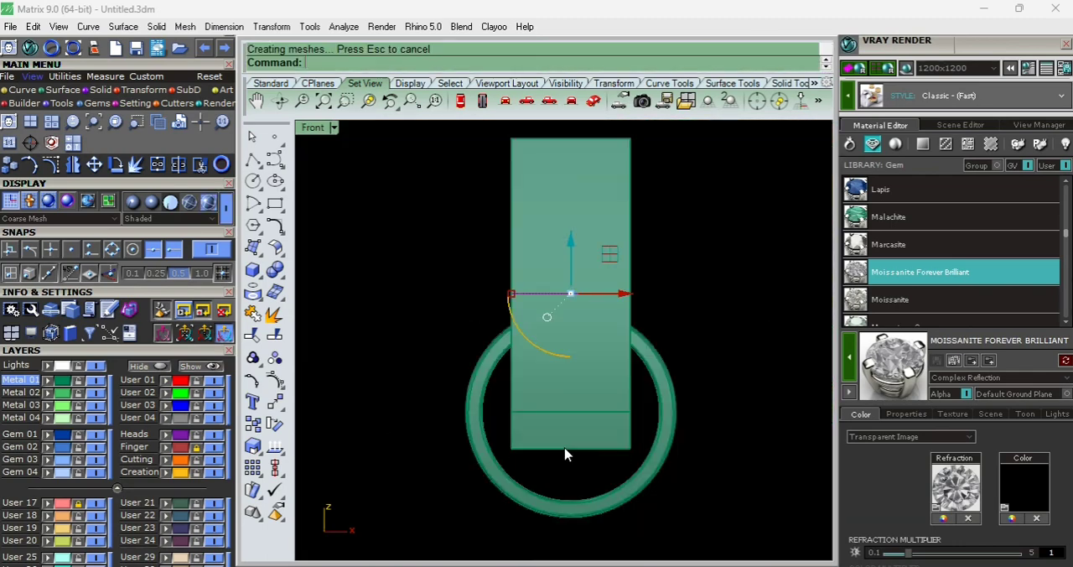
key(Delete)
scroll(565, 341, up, 6)
ctrl+shift+right_drag(564, 341, 547, 456)
key(ctrl+z)
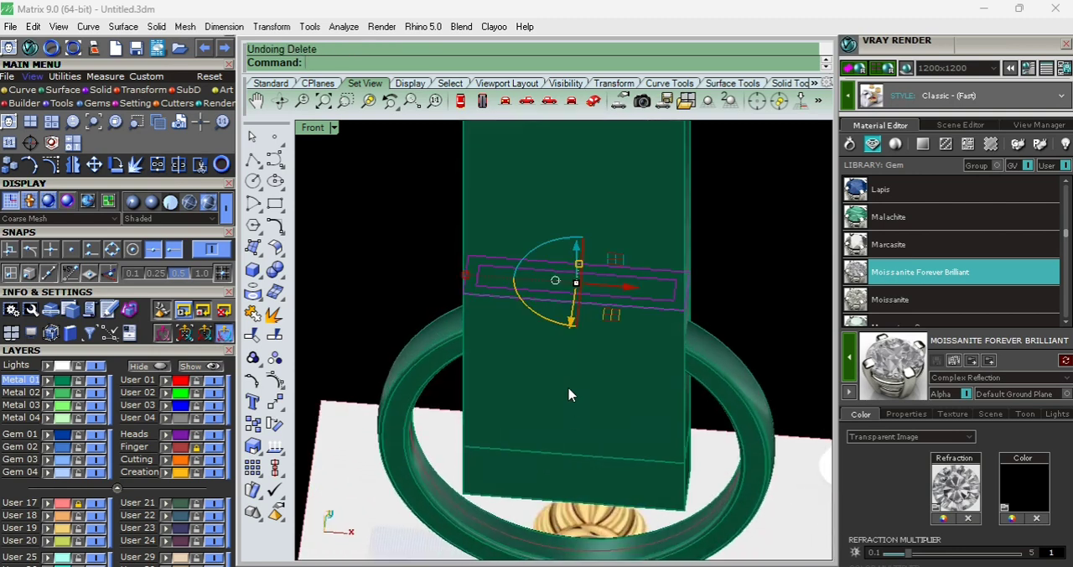
key(ctrl+z)
- Extrude only the inner rectangle in both directions through the plate block and delete its source curve
scroll(562, 297, up, 2)
ctrl+click(656, 266)
key(ctrl+F2)
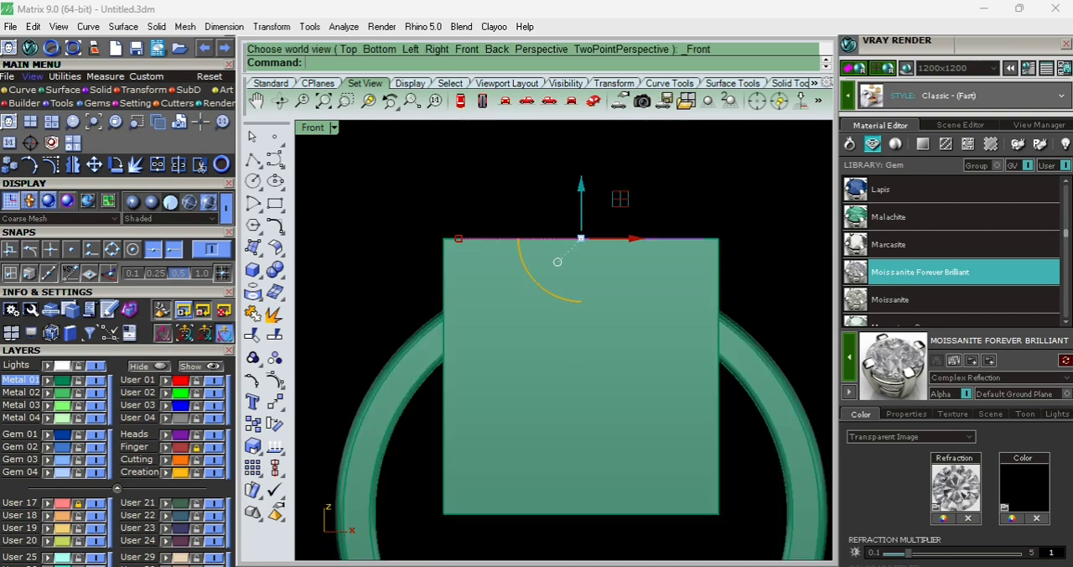
key(Return)
key(Return)
key(Delete)
- Subtract the inner block from the plate block with Boolean Difference and delete the leftover outline curve
ctrl+shift+right_drag(578, 309, 592, 312)
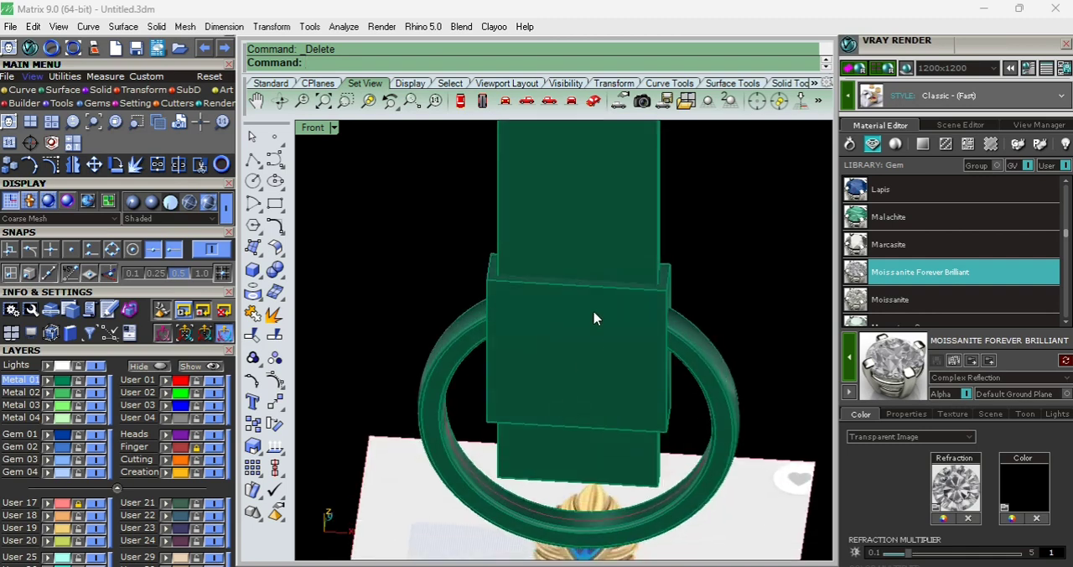
scroll(593, 312, up, 5)
click(593, 312)
scroll(593, 312, down, 5)
text(bd)
key(Return)
click(588, 229)
key(Return)
key(ctrl+F1)
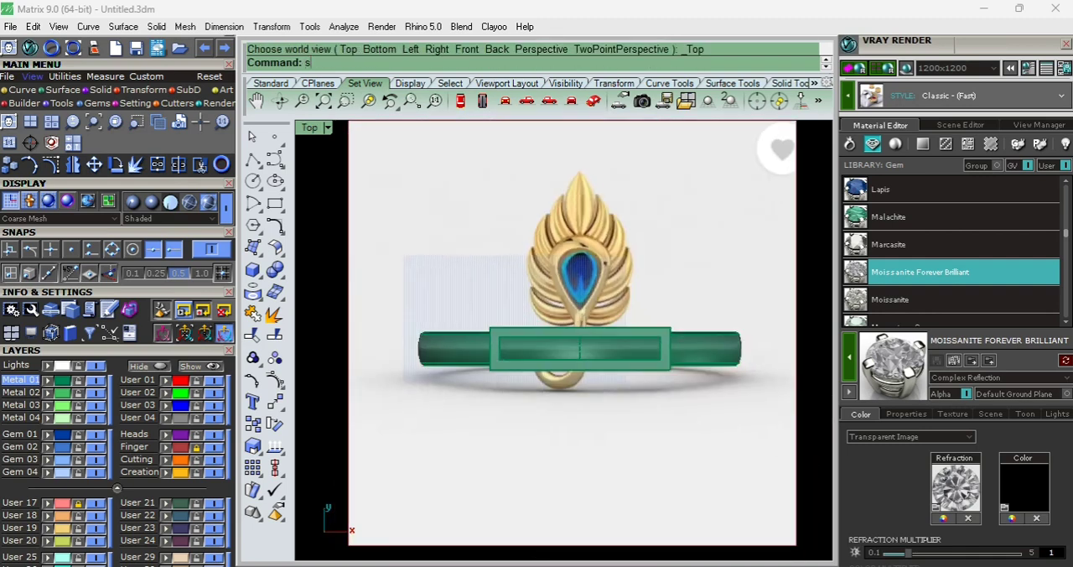
click(591, 367)
key(Delete)
- Lower the hollow plate slightly in the Front view
key(ctrl+F2)
click(587, 368)
key(ctrl+alt+w)
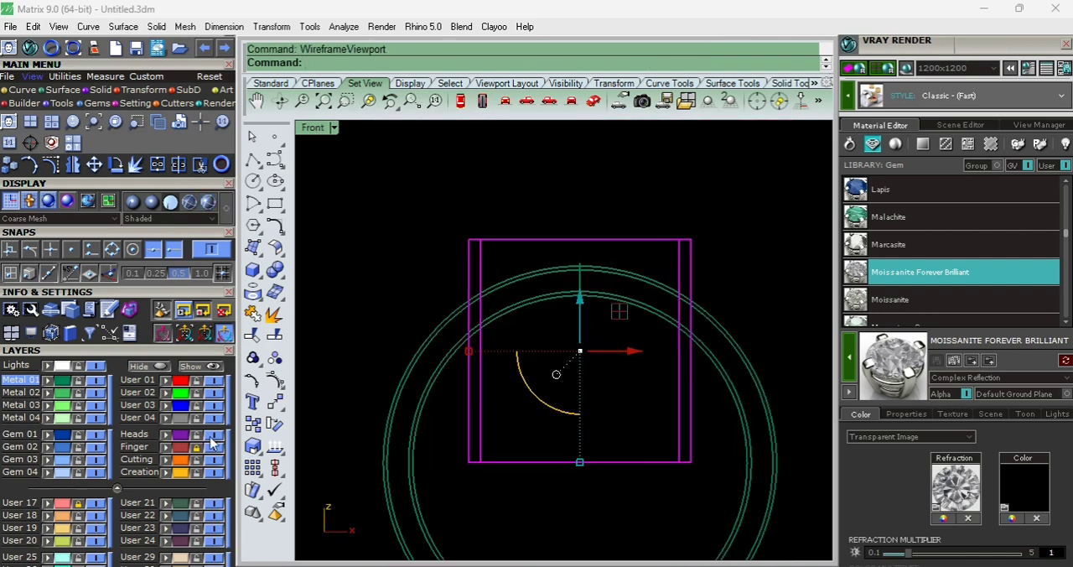
drag(574, 319, 582, 323)
key(Escape)
- Unlock the Finger layer and extrude the finger circle in the Right view to beyond the plate's width
click(185, 447)
key(ctrl+F3)
text(ex)
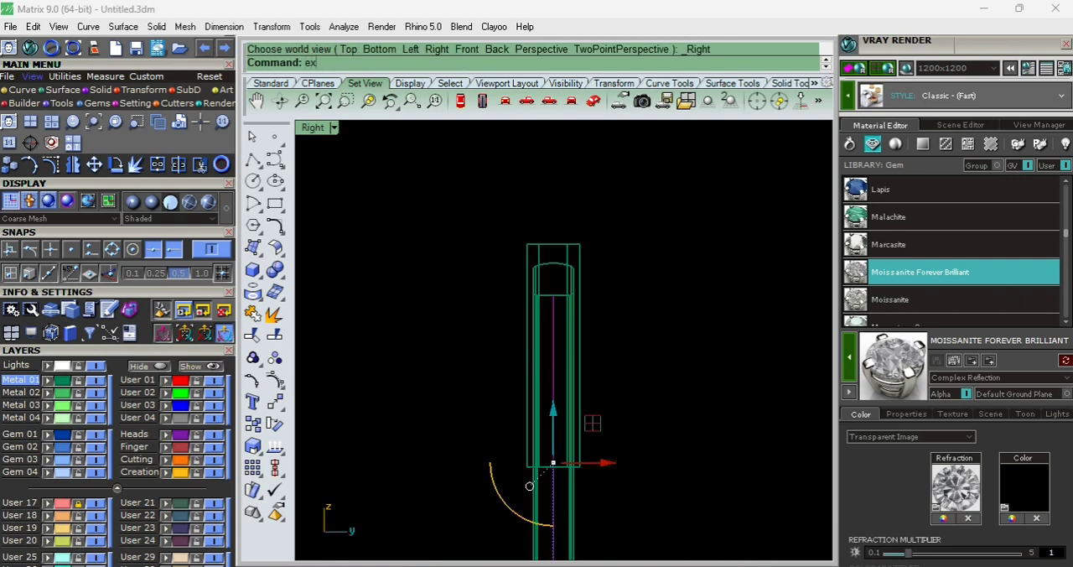
key(Return)
click(682, 363)
- Subtract the extruded finger cylinder from the plate so its underside follows the ring's inner curve
text(sv)
key(Return)
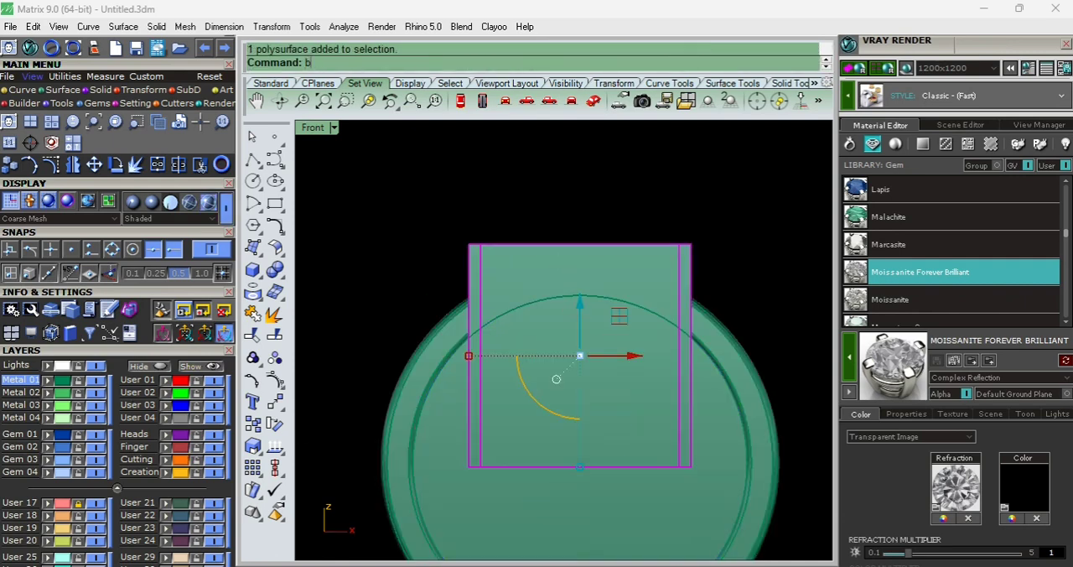
text(b)
key(Return)
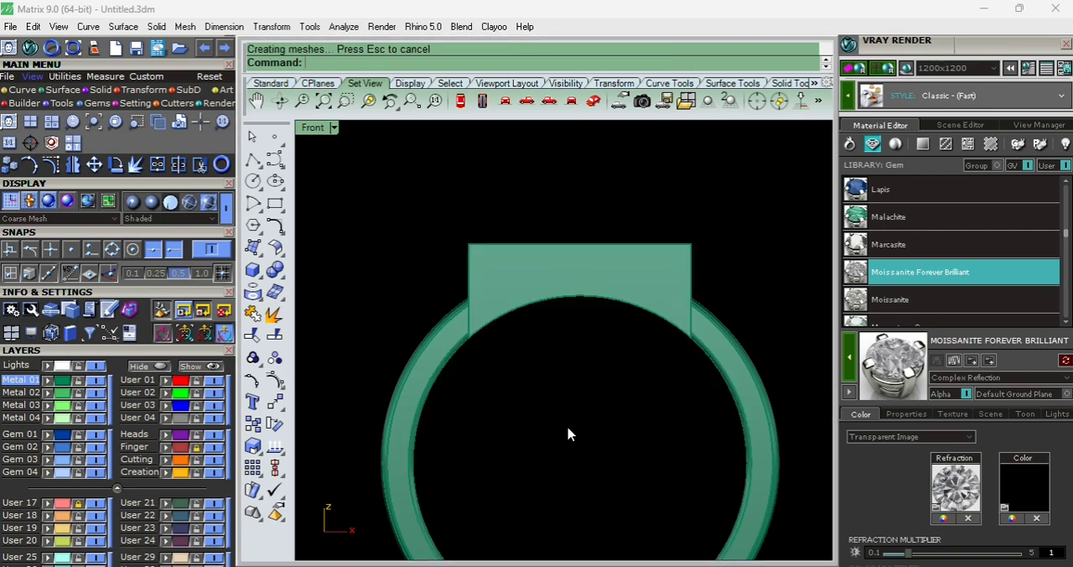
- Duplicate the plate's four outer top edges as a rectangle
key(ctrl+F1)
right_drag(560, 362, 481, 350)
text(de)
key(Return)
click(463, 268)
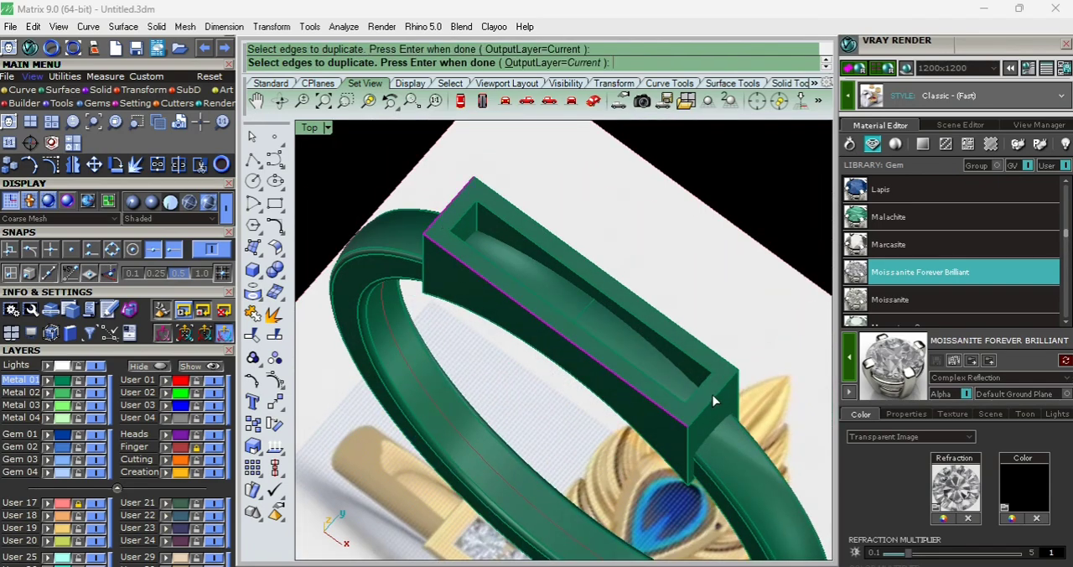
key(Return)
text(t)
key(Return)
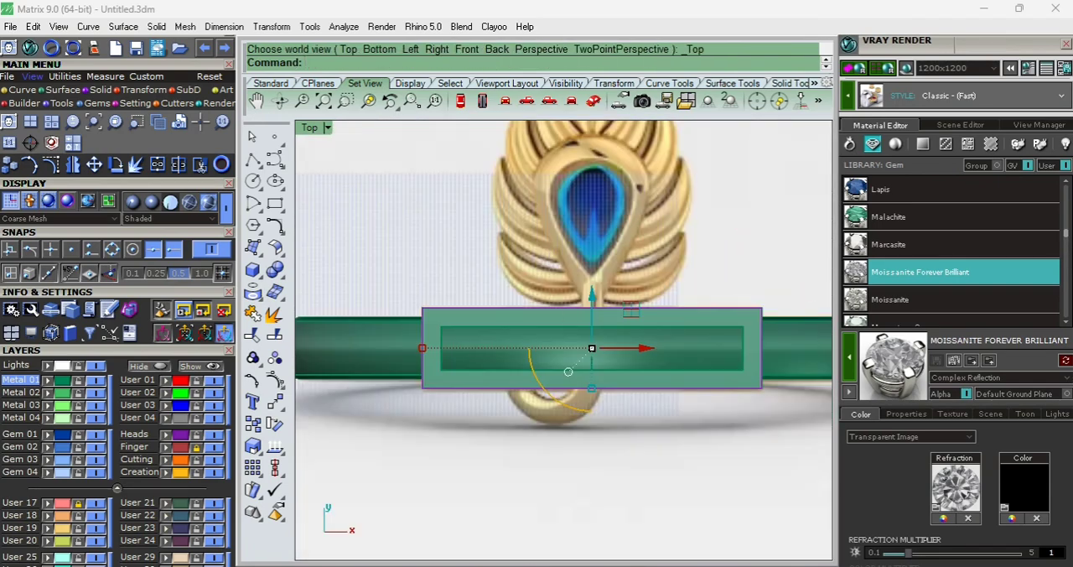
- Scale the duplicated rectangle inward in length and width to lie between the plate's outer edge and its opening
scroll(428, 356, up, 5)
drag(415, 328, 434, 343)
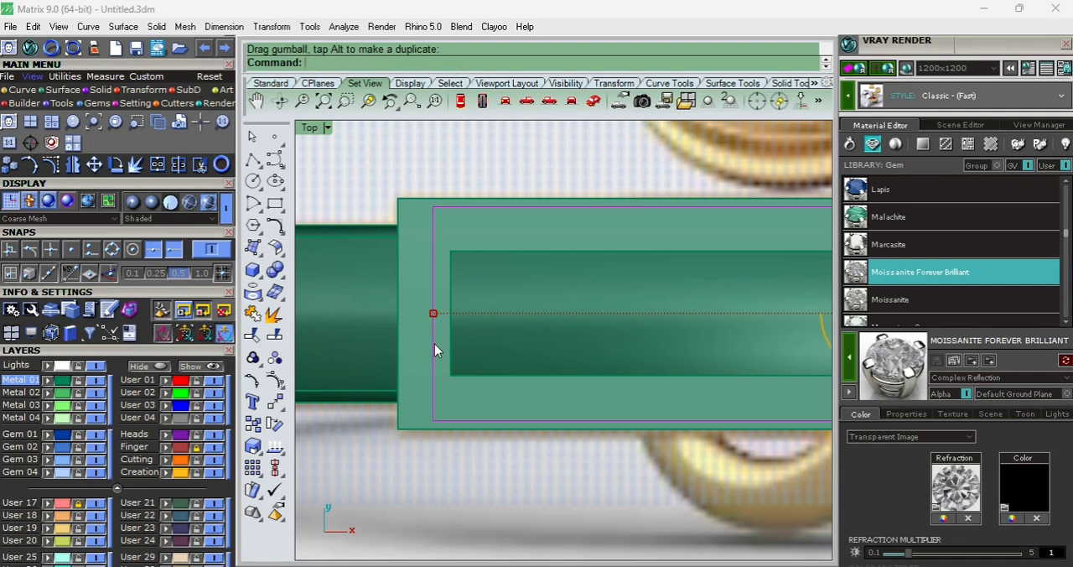
scroll(434, 343, down, 5)
scroll(711, 386, up, 5)
drag(678, 375, 663, 359)
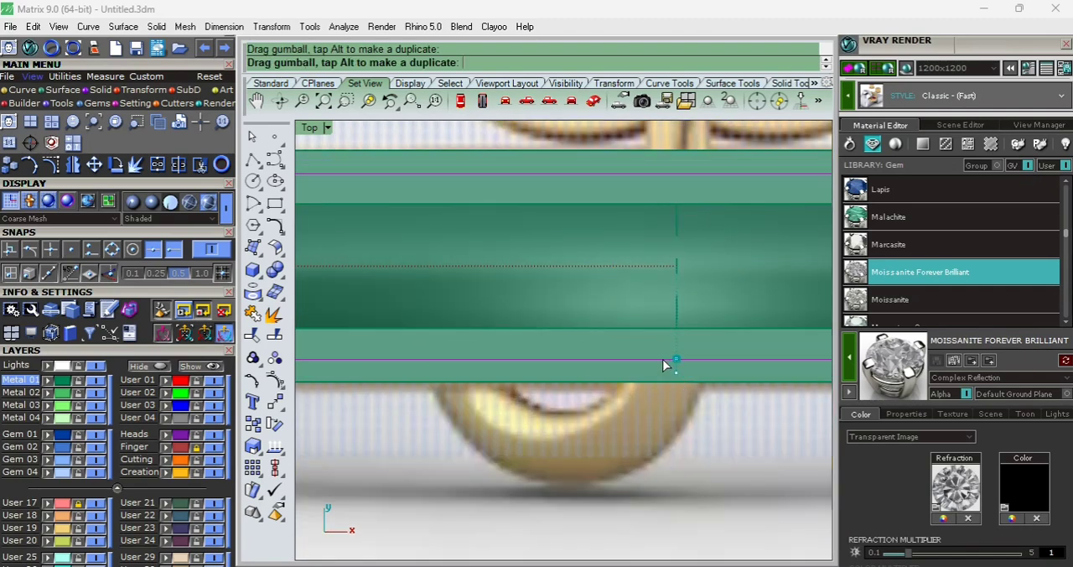
- Extrude the inset rectangle down through the top of the band in the Front view and delete the curve
text(f)
key(Return)
scroll(546, 333, down, 4)
text(e)
key(Return)
click(547, 363)
key(Delete)
- Subtract the extruded cutter block from the ring band with Boolean Difference to clear the inside of the plate
ctrl+shift+right_drag(577, 424, 593, 332)
click(400, 347)
scroll(588, 302, up, 4)
text(b)
key(Return)
click(587, 364)
- Lower the plate's top face and its edges slightly in the Front view to reduce the plate's height
key(Return)
text(t)
key(Return)
scroll(565, 428, down, 4)
text(f)
key(Return)
text(w)
key(Return)
ctrl+shift+drag(409, 200, 700, 243)
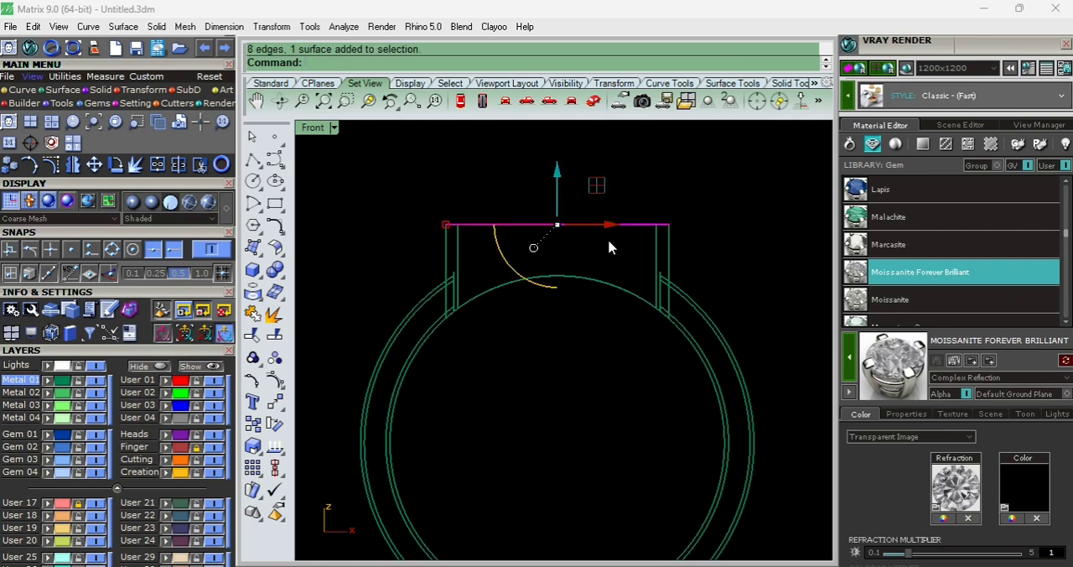
scroll(587, 227, up, 2)
drag(578, 201, 656, 244)
text(t)
key(Return)
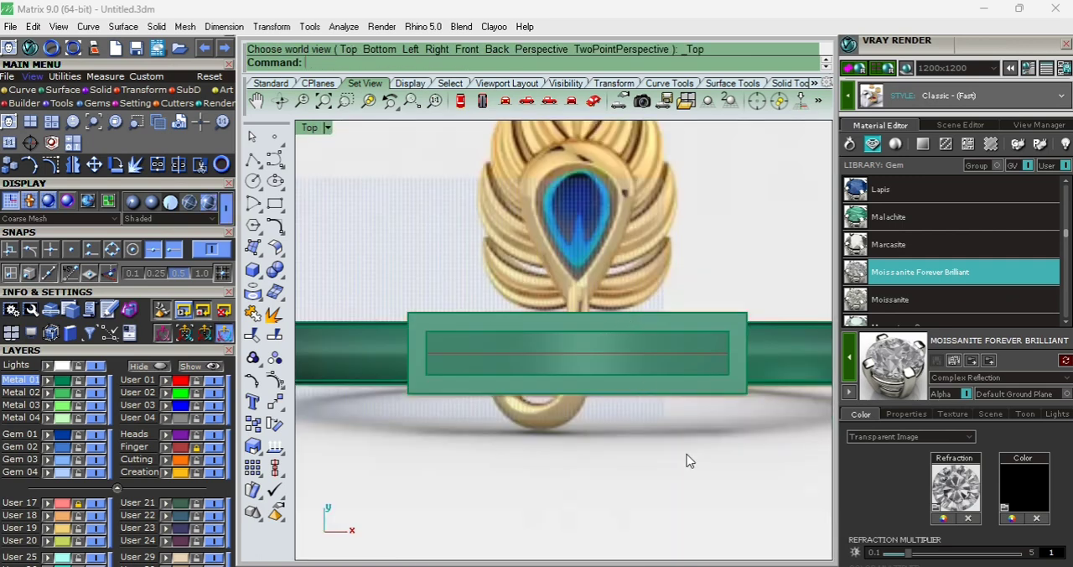
text(w)
key(Return)
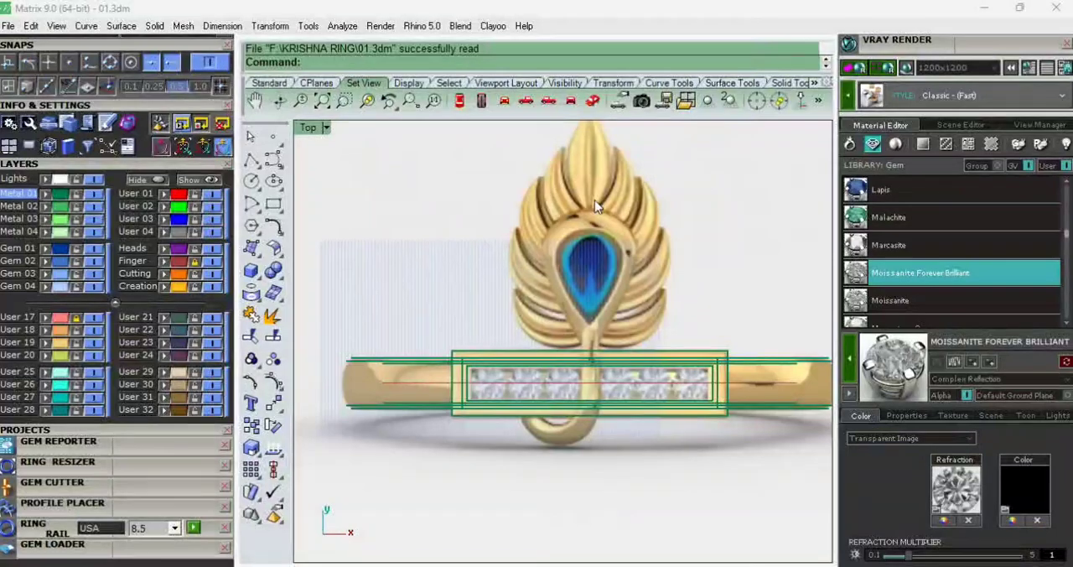
- Select the plate's top edges and outer vertical corner edges for an edge fillet with a radius of 0.2
scroll(594, 205, up, 4)
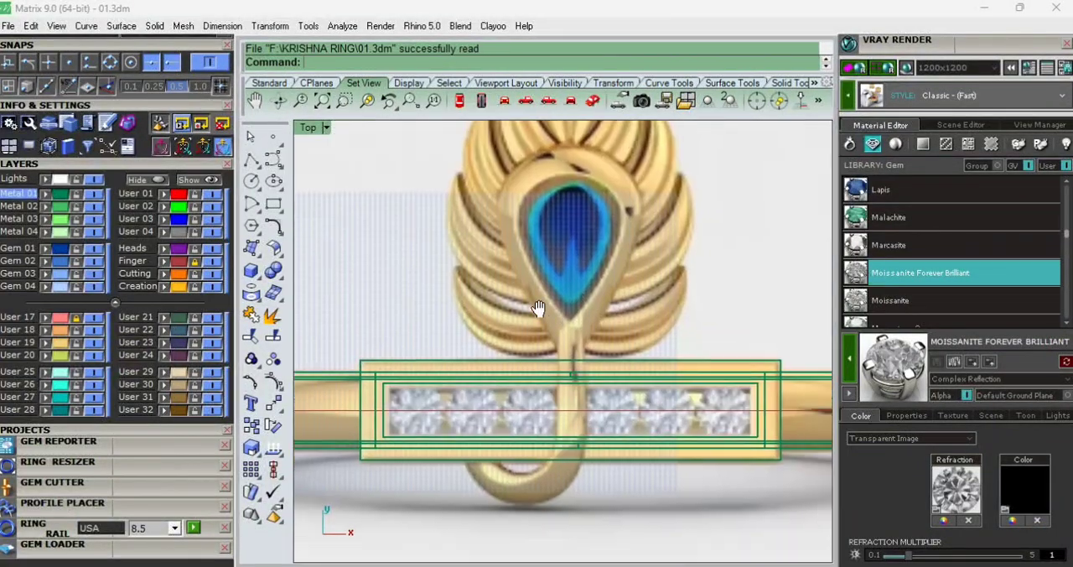
text(sv)
key(Return)
scroll(512, 360, down, 2)
text(f)
key(Return)
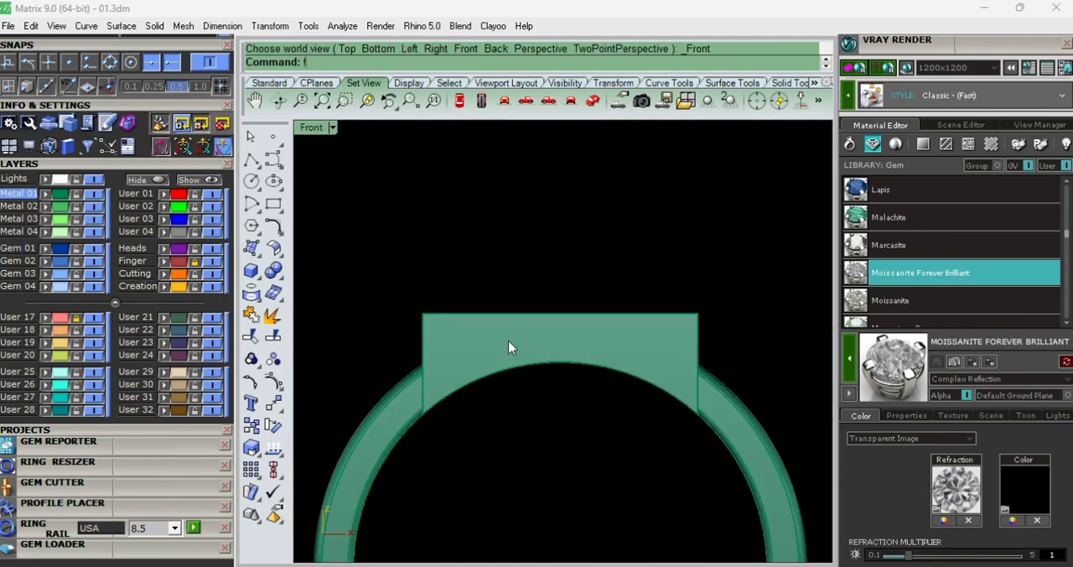
text(fe)
key(Return)
scroll(508, 333, up, 4)
drag(346, 273, 793, 350)
scroll(797, 317, up, 4)
scroll(788, 325, down, 6)
scroll(495, 337, up, 7)
text(w)
key(Return)
drag(419, 378, 381, 399)
scroll(534, 319, down, 6)
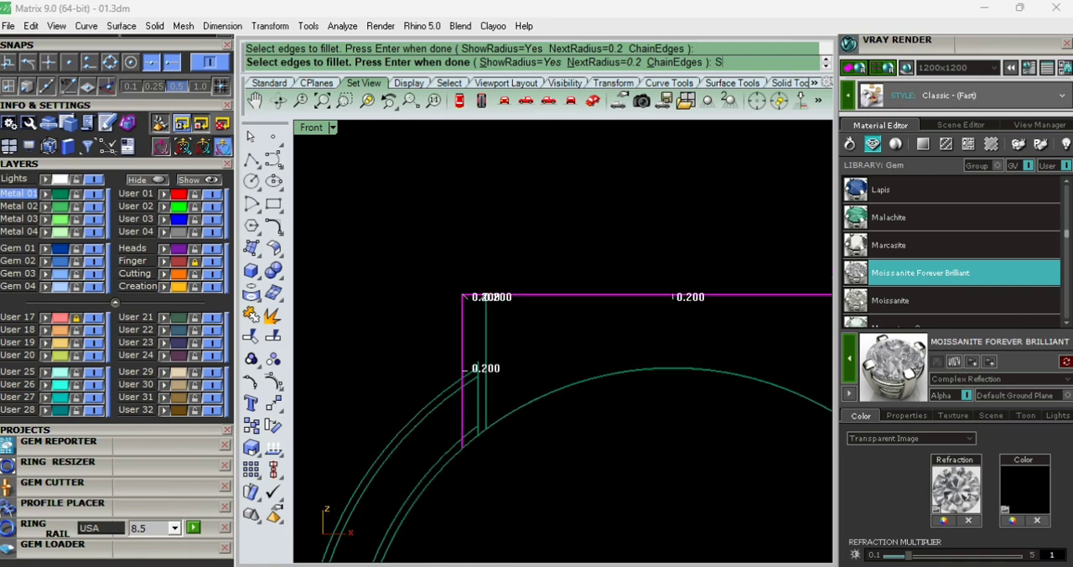
- Add the plate's curved lower edges to the selection and apply the 0.2 fillet
text(s)
key(Return)
ctrl+shift+right_drag(520, 287, 483, 212)
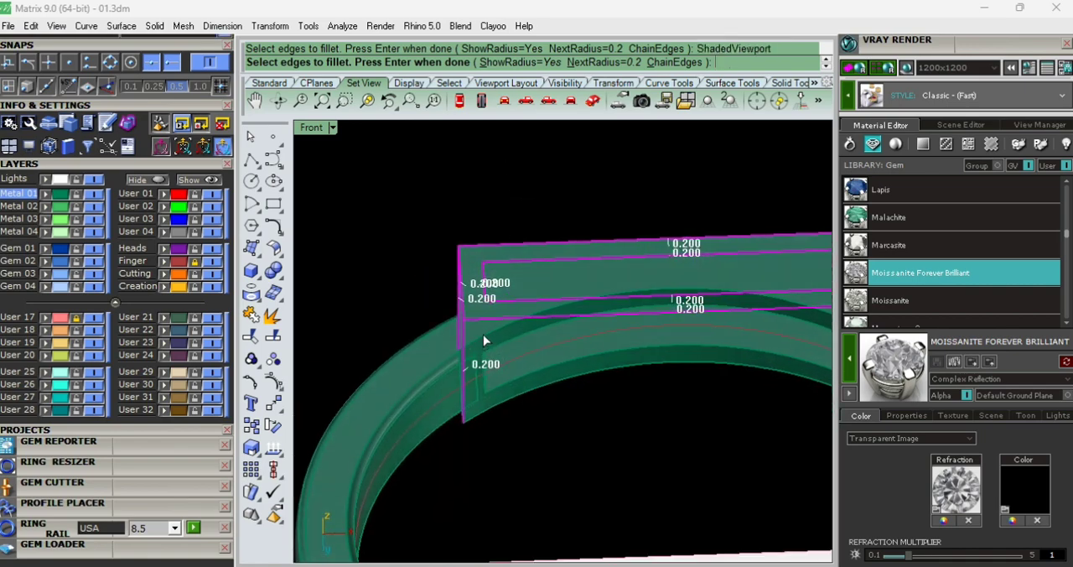
scroll(485, 415, down, 5)
right_drag(708, 396, 518, 320)
scroll(517, 319, up, 6)
ctrl+shift+right_drag(604, 334, 496, 295)
scroll(629, 394, up, 7)
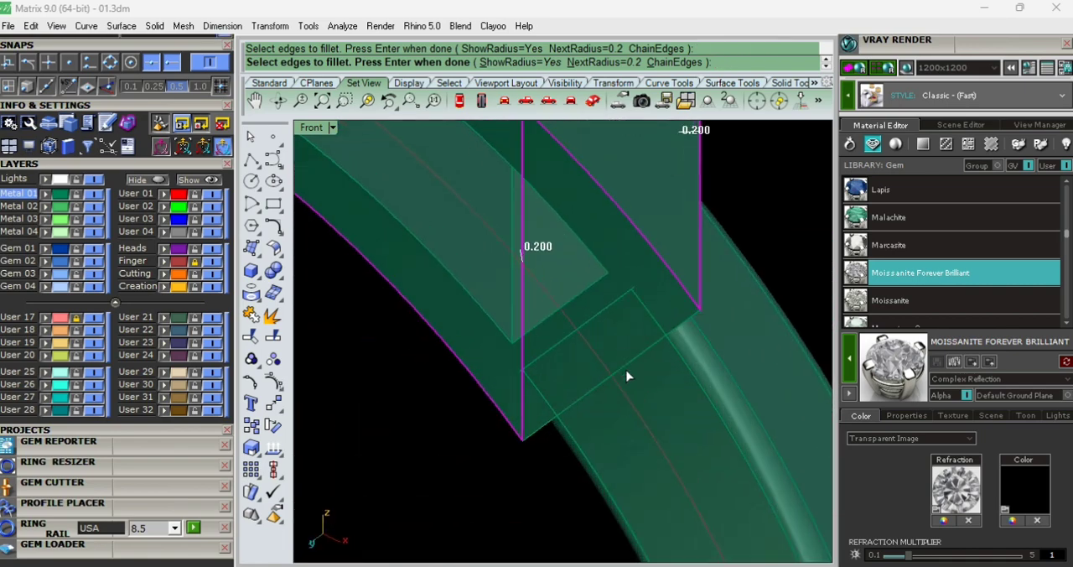
drag(627, 372, 619, 345)
scroll(619, 342, down, 7)
key(Return)
key(Return)
- Examine the filleted plate from several angles and against the reference picture in the wireframe Top view
scroll(629, 331, down, 6)
ctrl+shift+right_drag(604, 377, 551, 520)
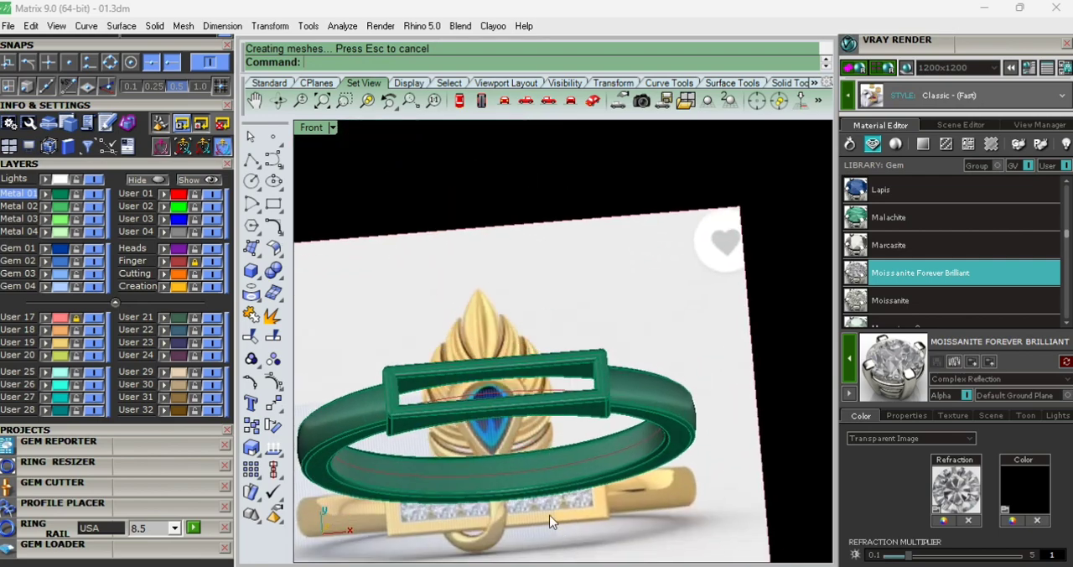
text(t)
key(Return)
right_drag(479, 414, 513, 394)
scroll(512, 394, up, 4)
key(ctrl+alt+w)
scroll(525, 338, up, 4)
scroll(550, 353, down, 2)
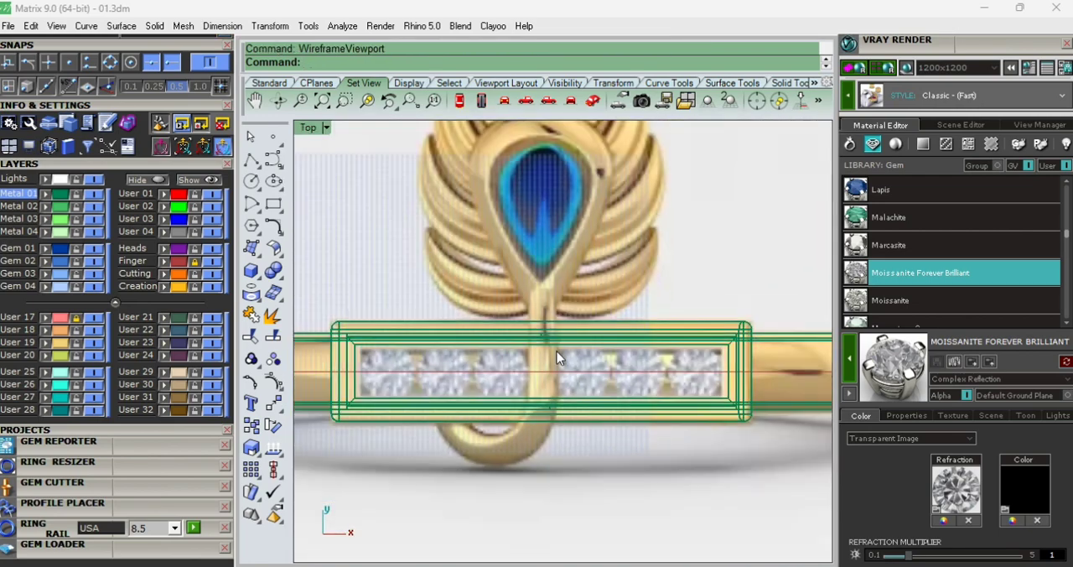
- Load a round diamond of 1.6 mm diameter at the centre of the plate
scroll(348, 365, up, 4)
right_drag(413, 367, 471, 358)
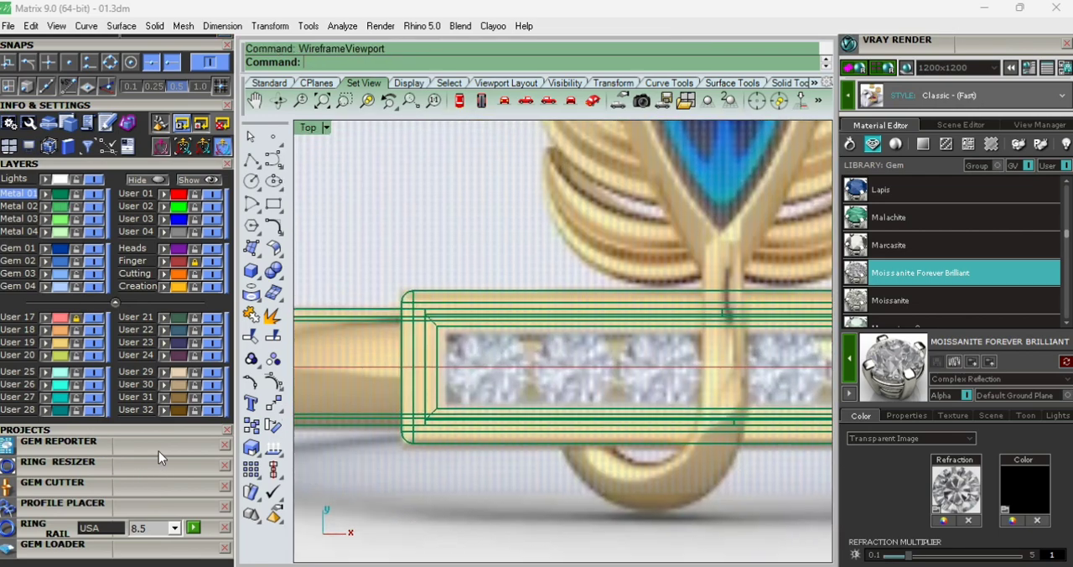
scroll(139, 432, down, 5)
click(123, 395)
scroll(122, 396, down, 2)
click(20, 380)
click(48, 444)
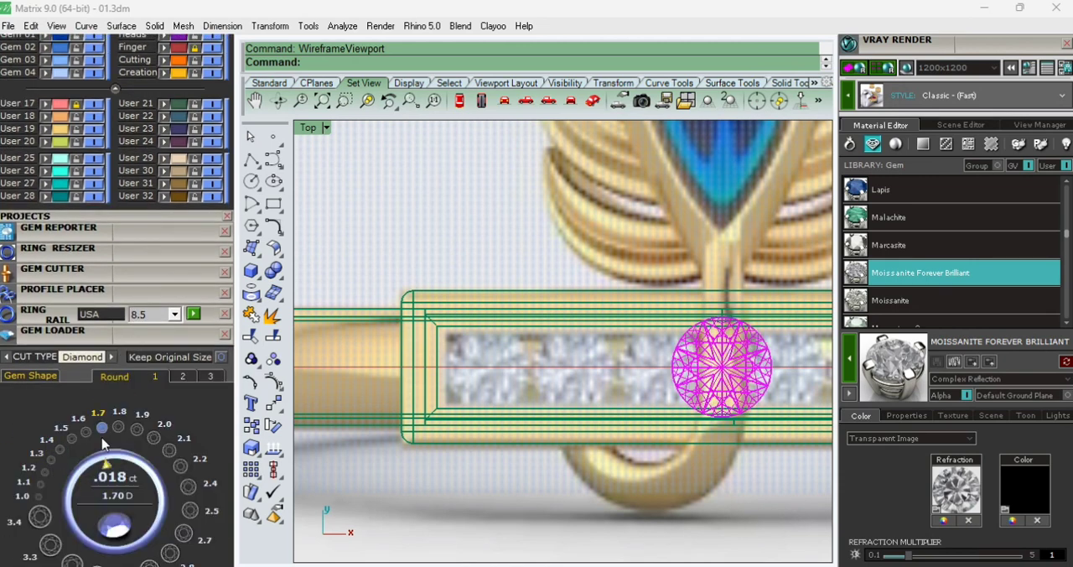
click(88, 434)
click(153, 438)
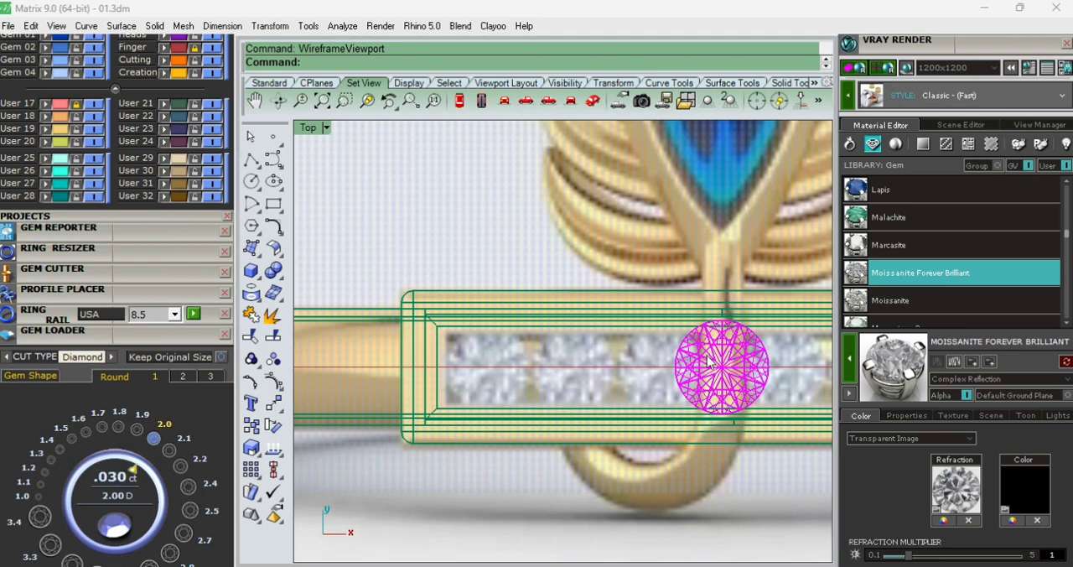
- Move the diamond along the centreline to the left end of the plate's opening
click(695, 369)
drag(775, 374, 490, 366)
scroll(536, 372, up, 3)
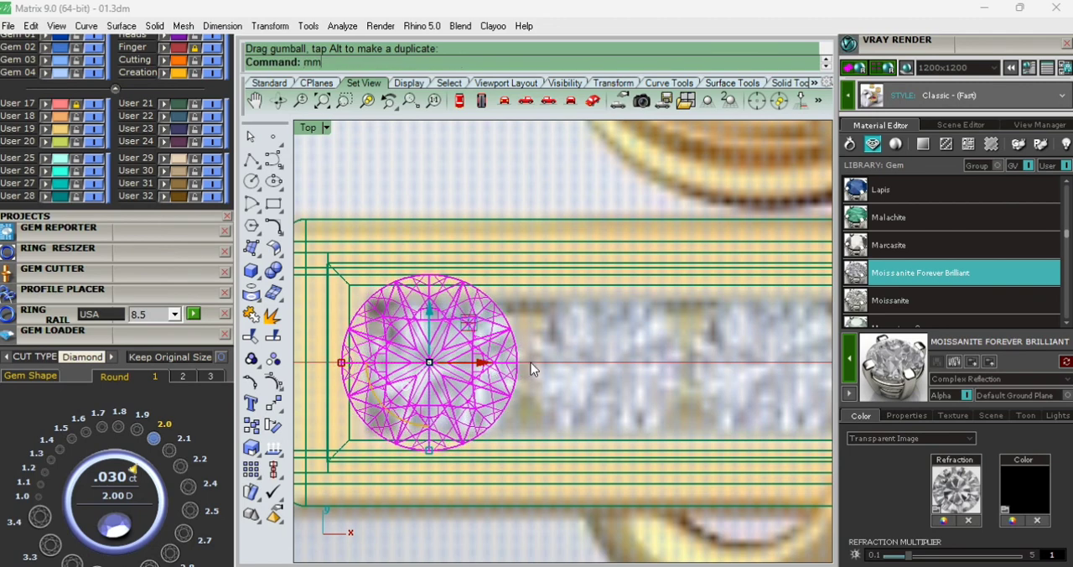
- Measure the diamond's diameter from its left edge to its right edge
key(Return)
text(dd)
key(Return)
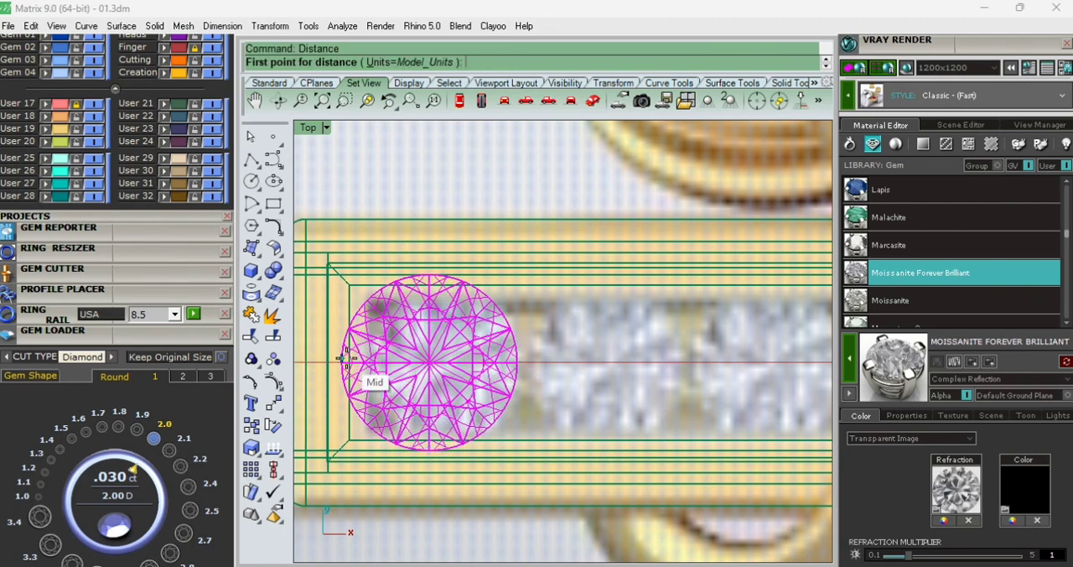
click(342, 363)
click(517, 364)
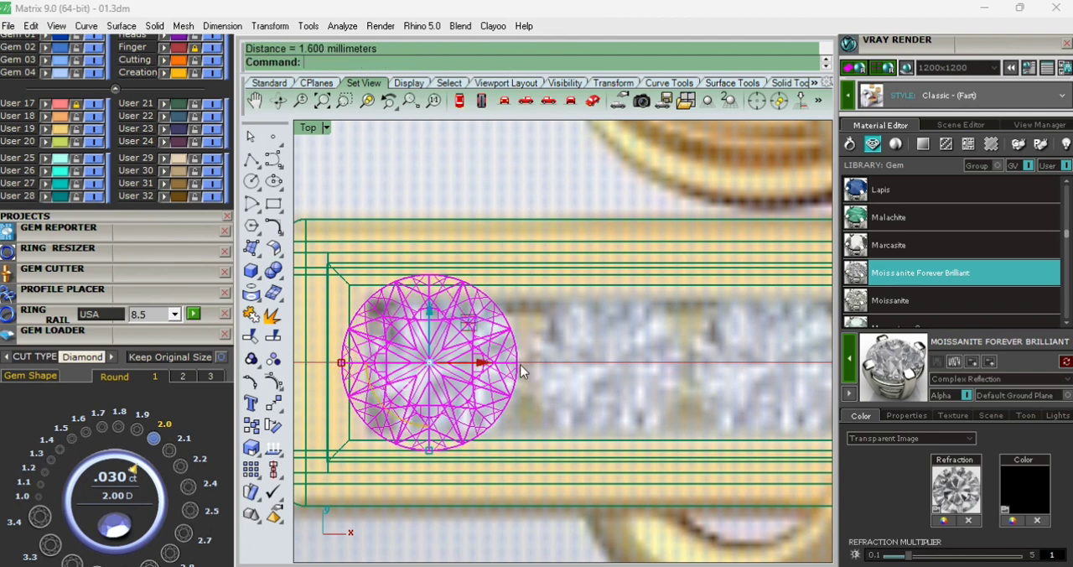
- Copy the diamond twice along the plate's centreline, offsetting each copy by 1.8 mm
key(ctrl+c)
click(482, 365)
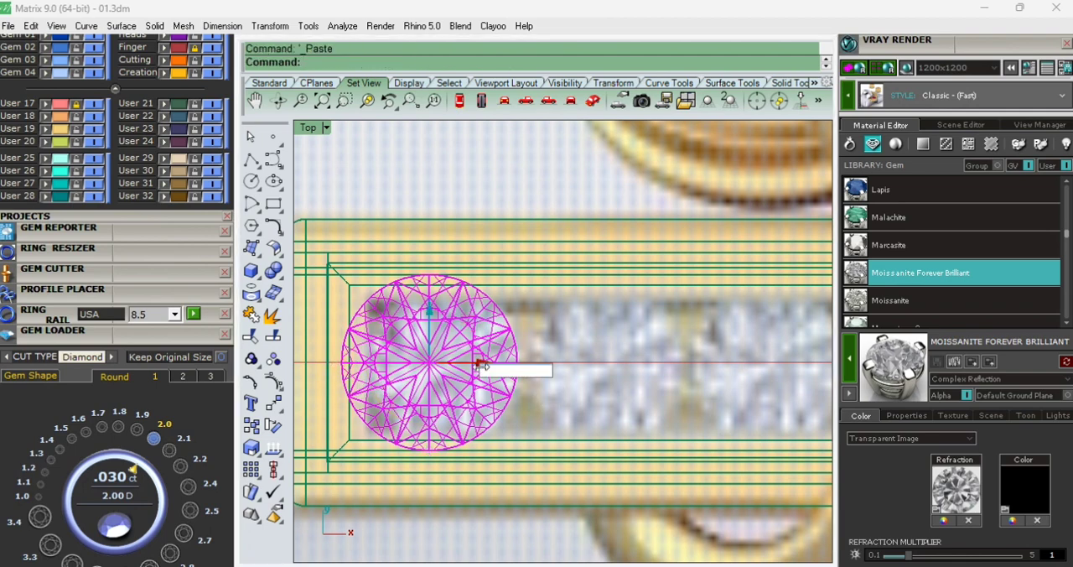
text(1.8)
key(Return)
scroll(482, 370, down, 6)
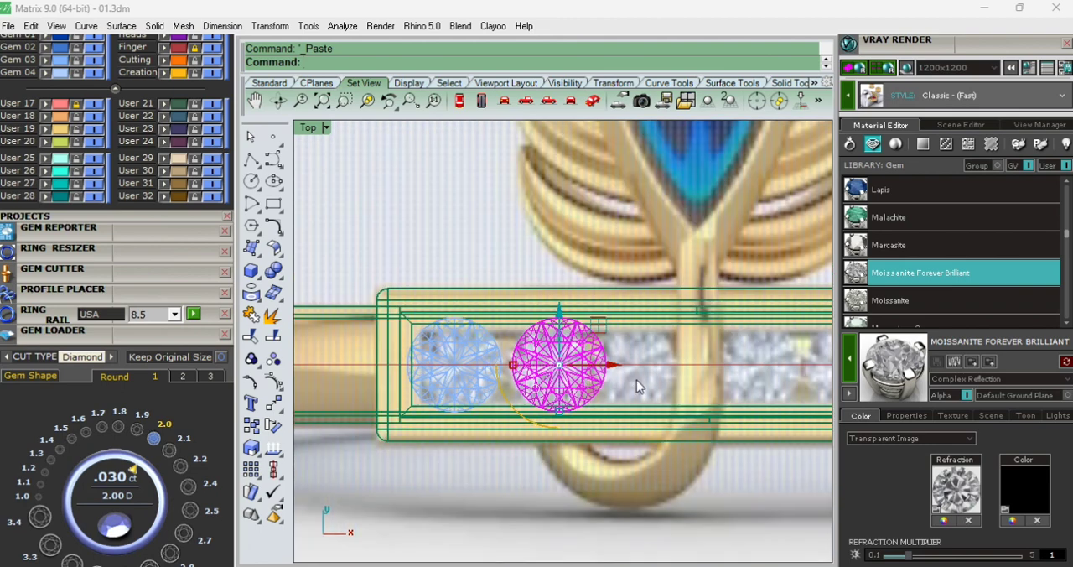
key(ctrl+c)
key(ctrl+v)
click(613, 368)
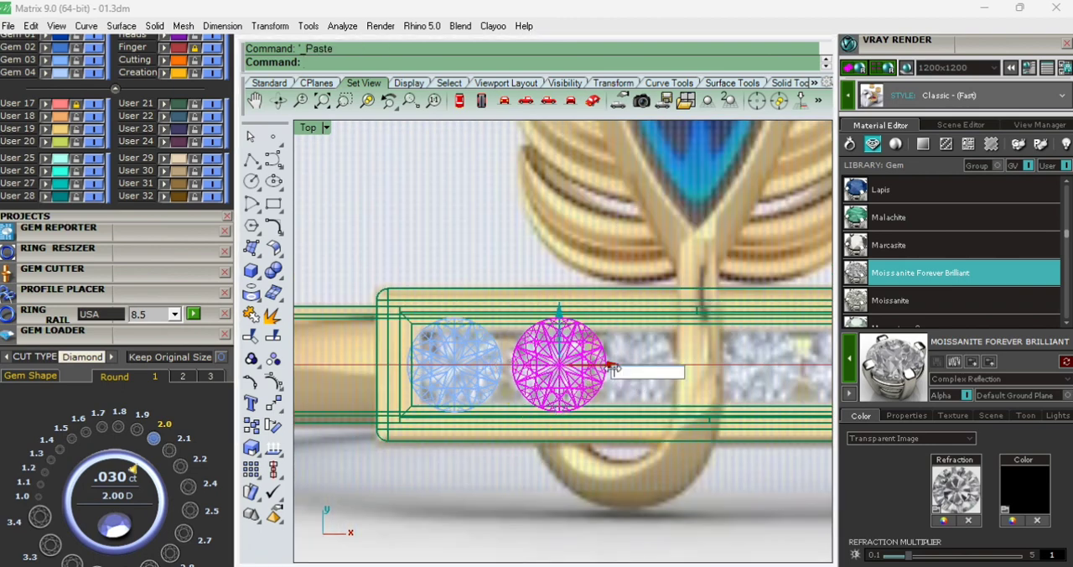
text(1.8)
key(Return)
scroll(564, 366, down, 6)
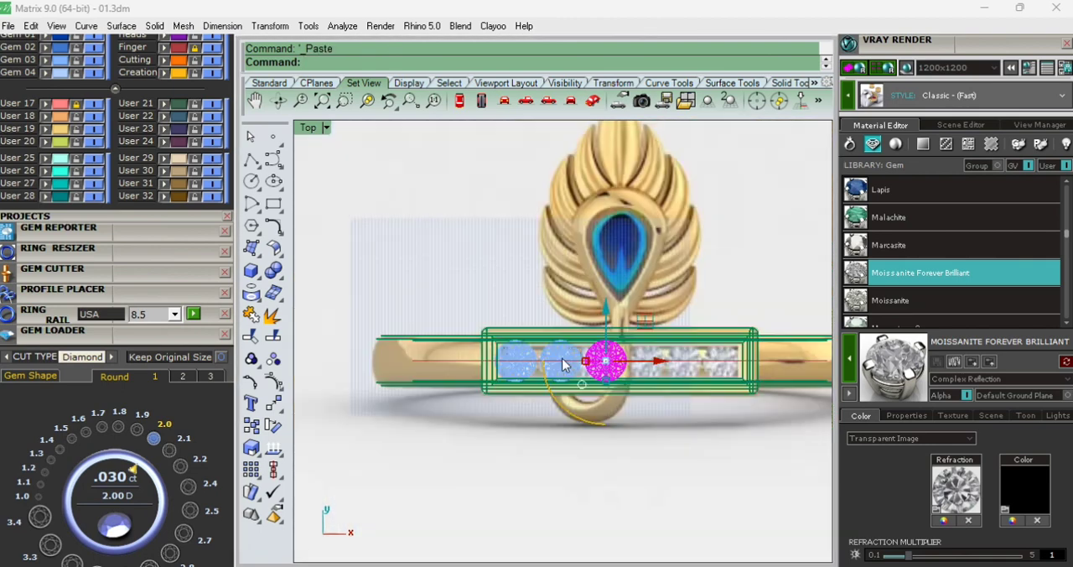
- Undo the diamond placements and the plate's edge fillet
scroll(565, 367, up, 6)
shift+click(551, 374)
shift+click(466, 381)
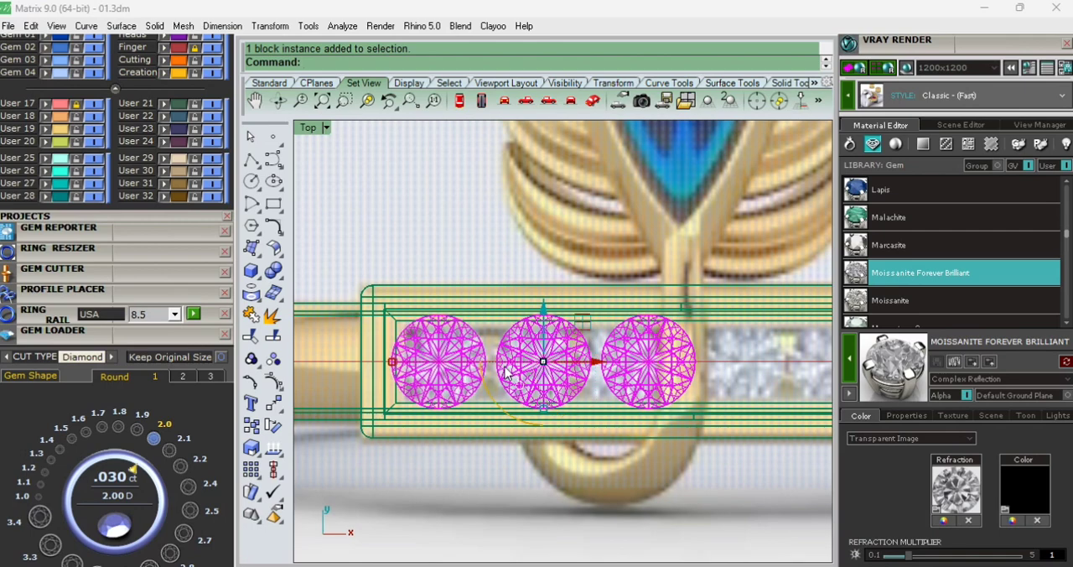
scroll(507, 370, down, 2)
key(ctrl+z)
key(ctrl+z)
key(ctrl+z)
key(ctrl+z)
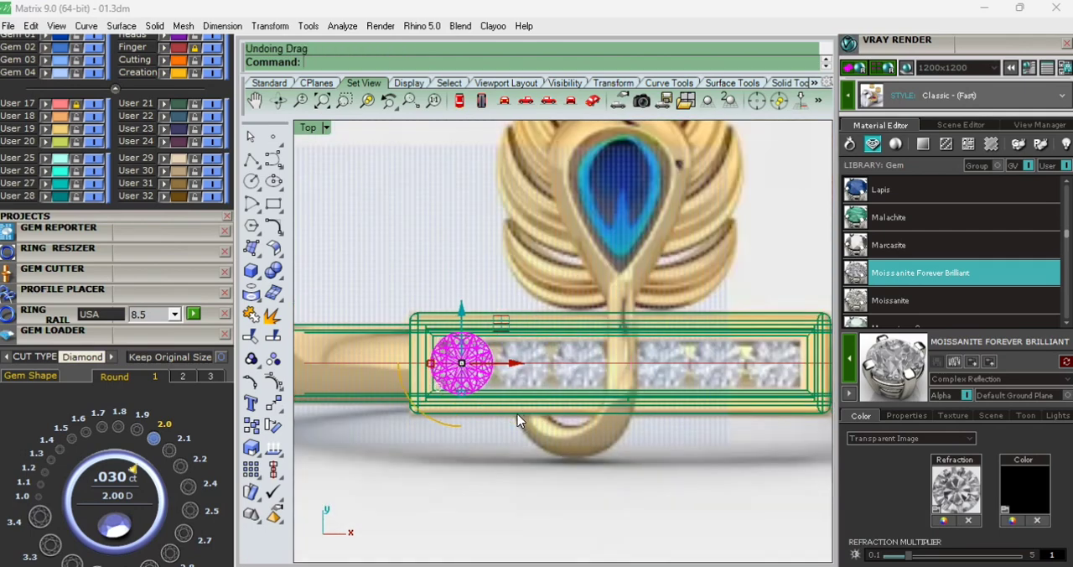
key(ctrl+z)
key(ctrl+z)
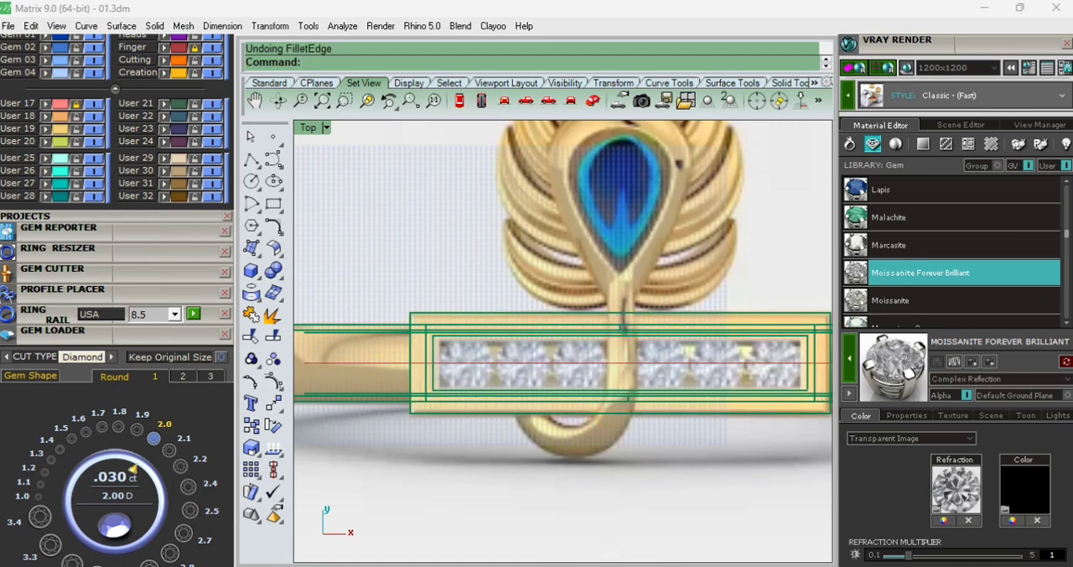
- Duplicate the four top edges of the plate's opening and join them into one closed curve
text(s)
key(Return)
mouse_move(509, 428)
ctrl+shift+right_down()
mouse_move(493, 292)
mouse_move(504, 432)
ctrl+shift+right_up()
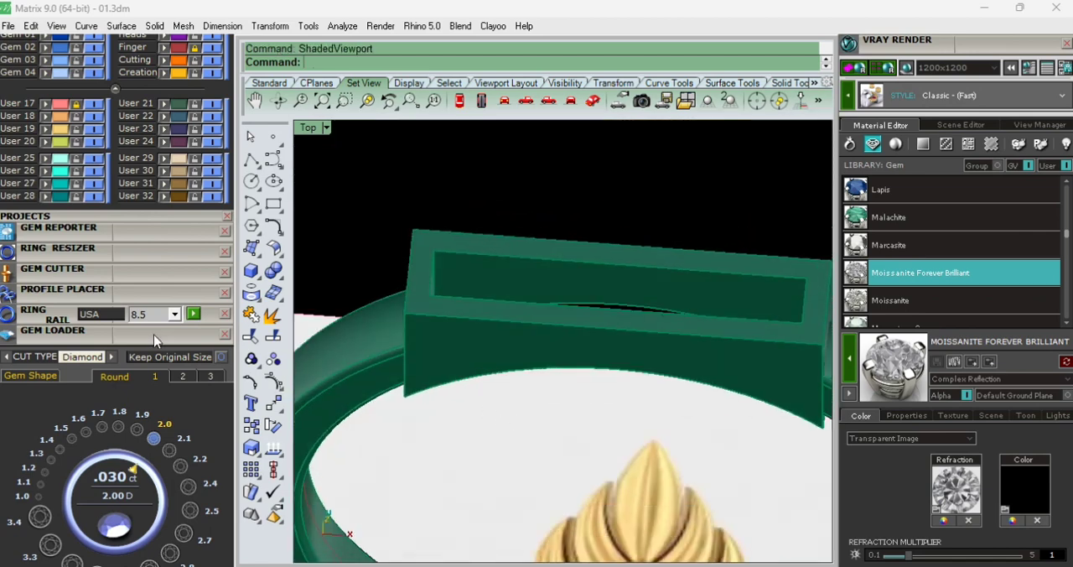
click(155, 336)
click(254, 316)
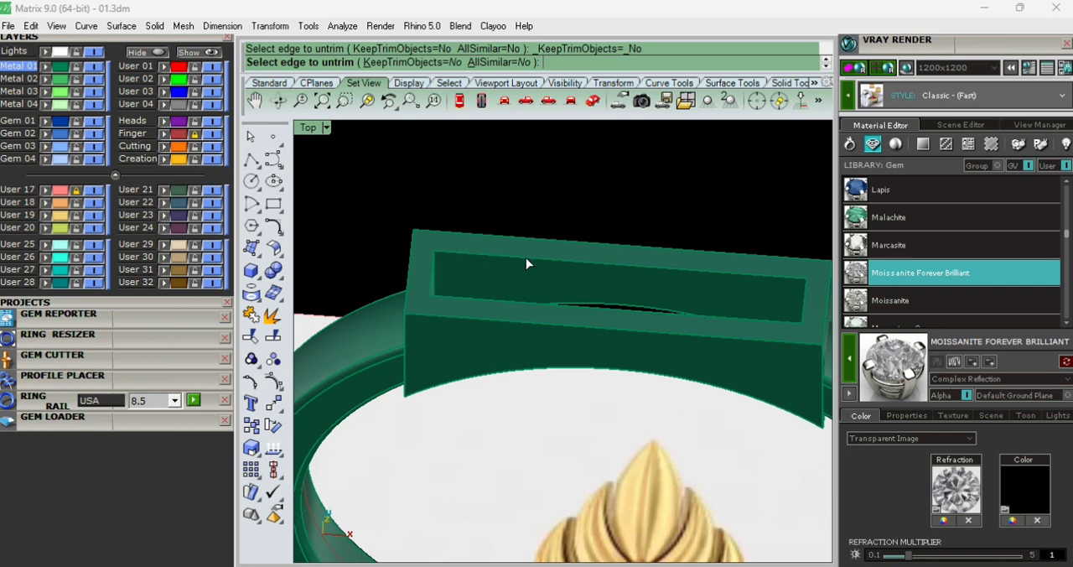
key(Escape)
click(526, 265)
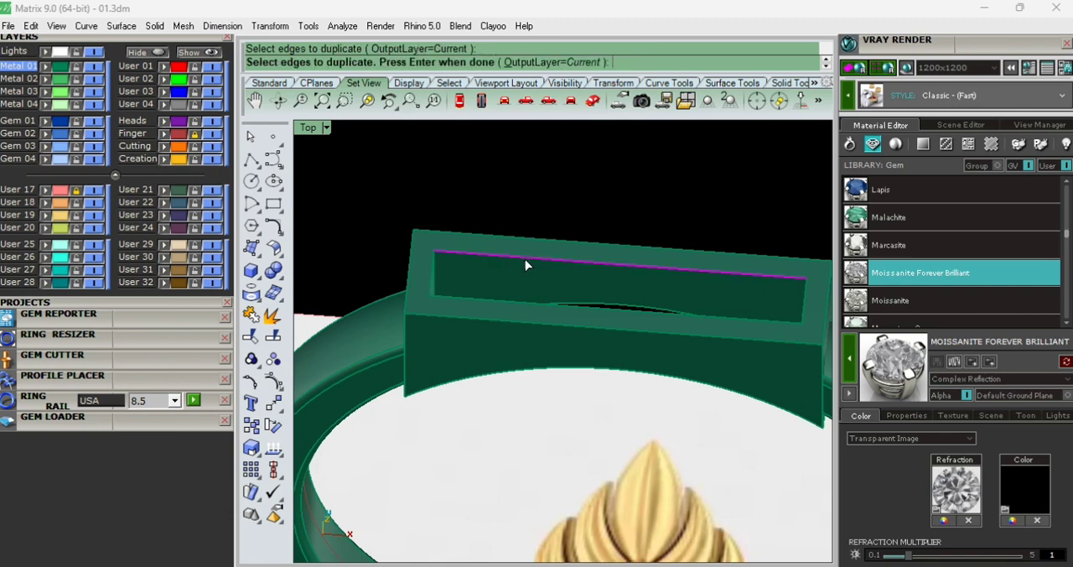
click(427, 287)
click(443, 299)
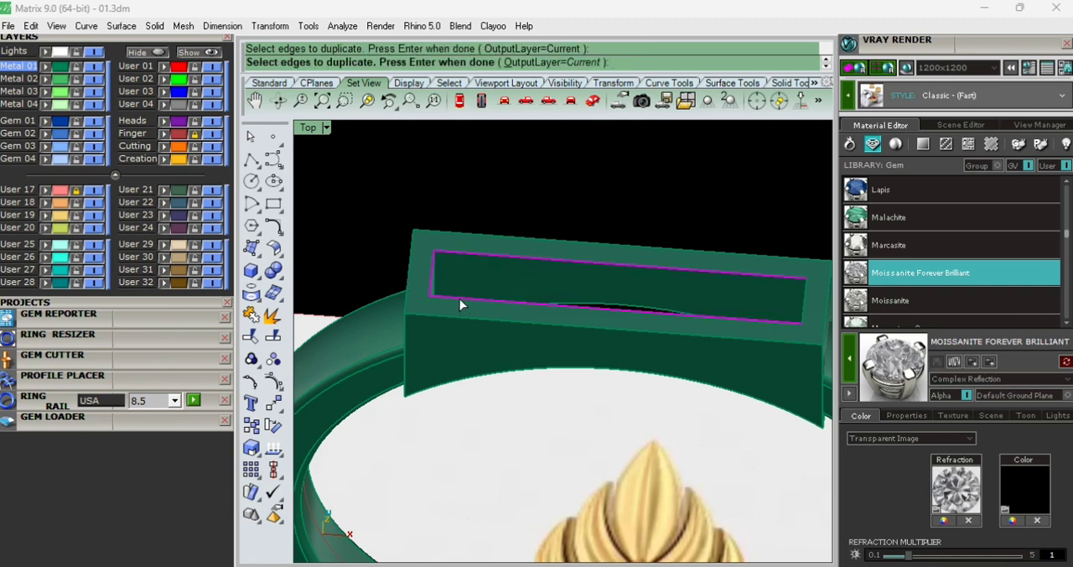
right_click(803, 310)
key(ctrl+j)
click(699, 218)
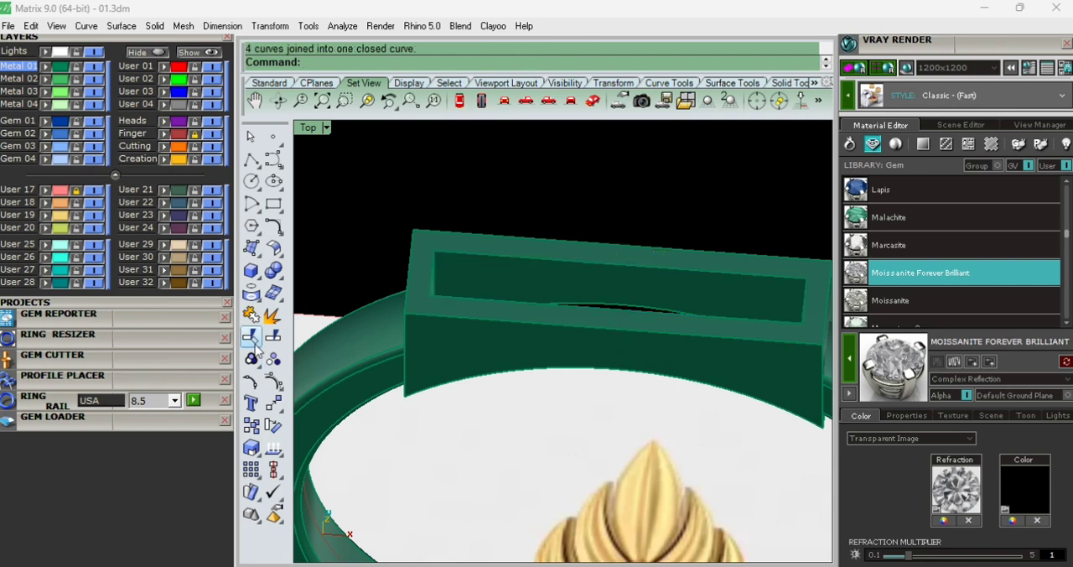
- Untrim the rectangular opening in the plate's top face
right_click(252, 337)
click(570, 262)
right_click(570, 261)
- Offset the rectangular opening curve inward in the Top view and delete the original curve
click(459, 100)
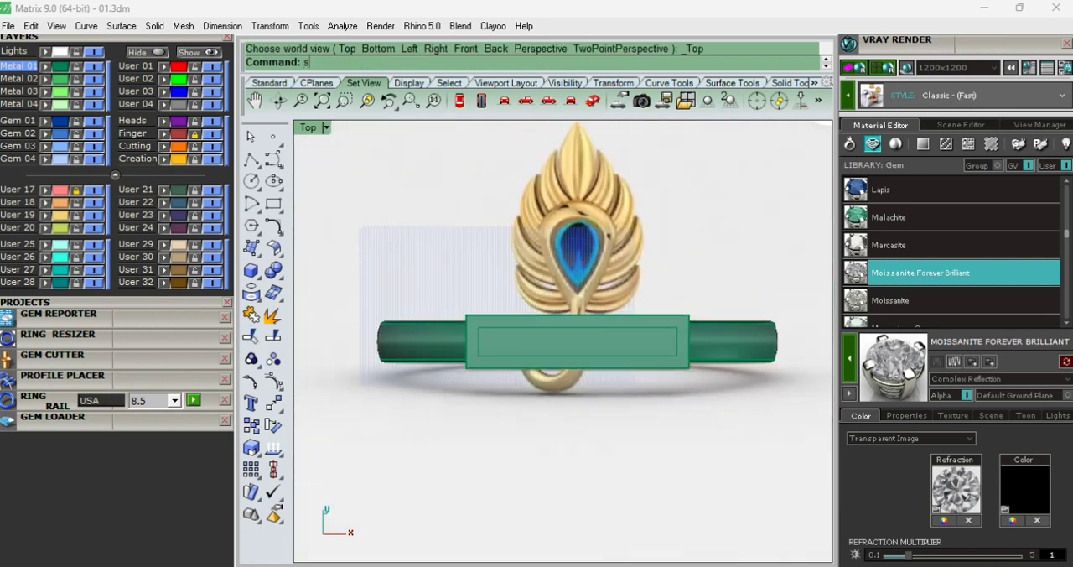
click(518, 328)
scroll(521, 341, up, 7)
text(w)
key(Return)
scroll(419, 333, up, 4)
text(o)
key(Return)
scroll(455, 337, up, 4)
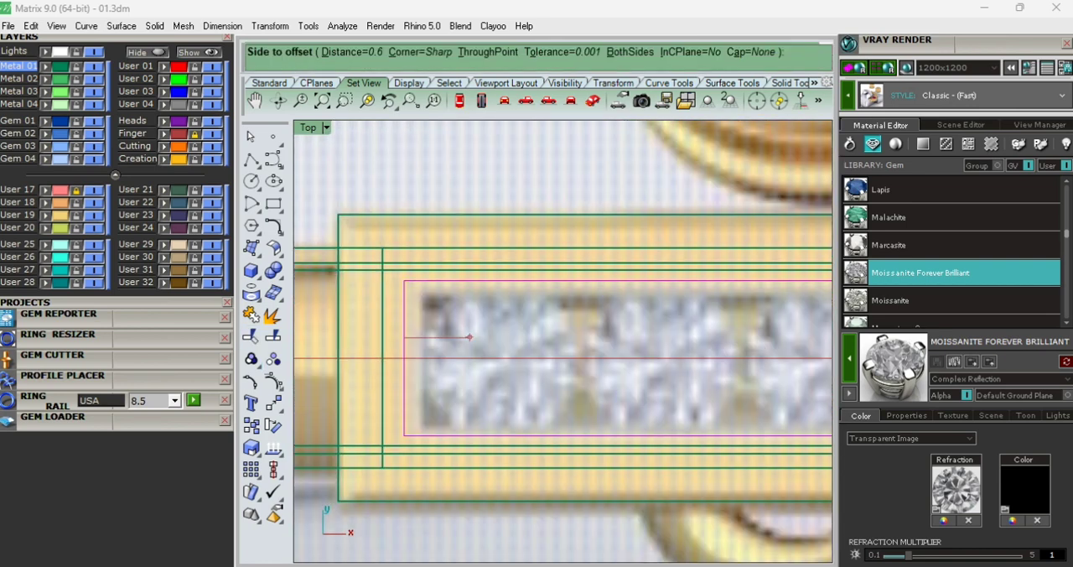
key(Delete)
scroll(456, 339, down, 2)
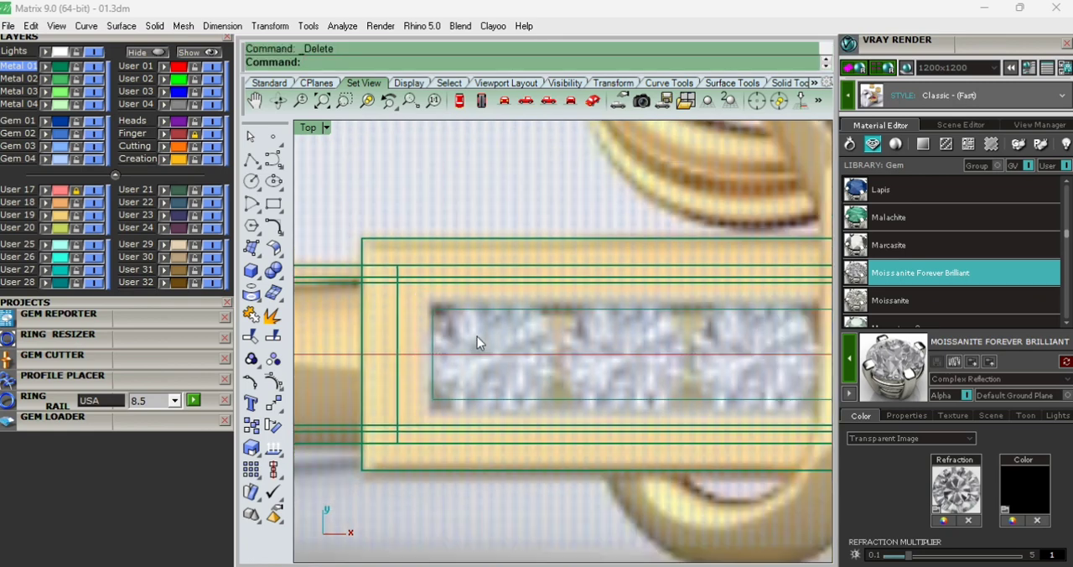
- Offset the rectangular curve outward by 0.1 in the Top view and delete the smaller curve
scroll(477, 337, down, 1)
scroll(477, 336, down, 5)
text(l)
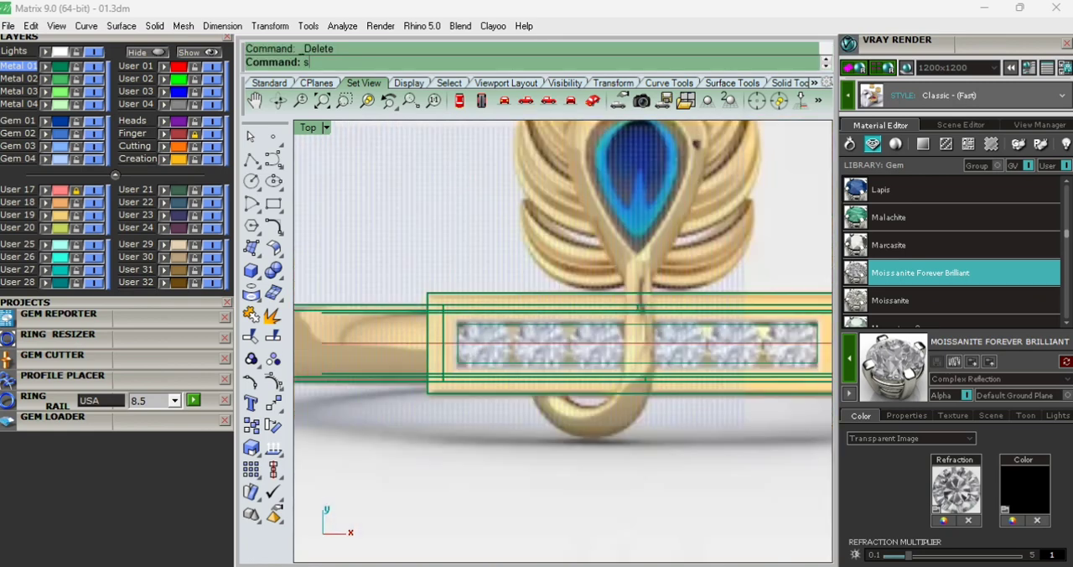
key(Return)
text(f)
key(Return)
text(t)
key(Return)
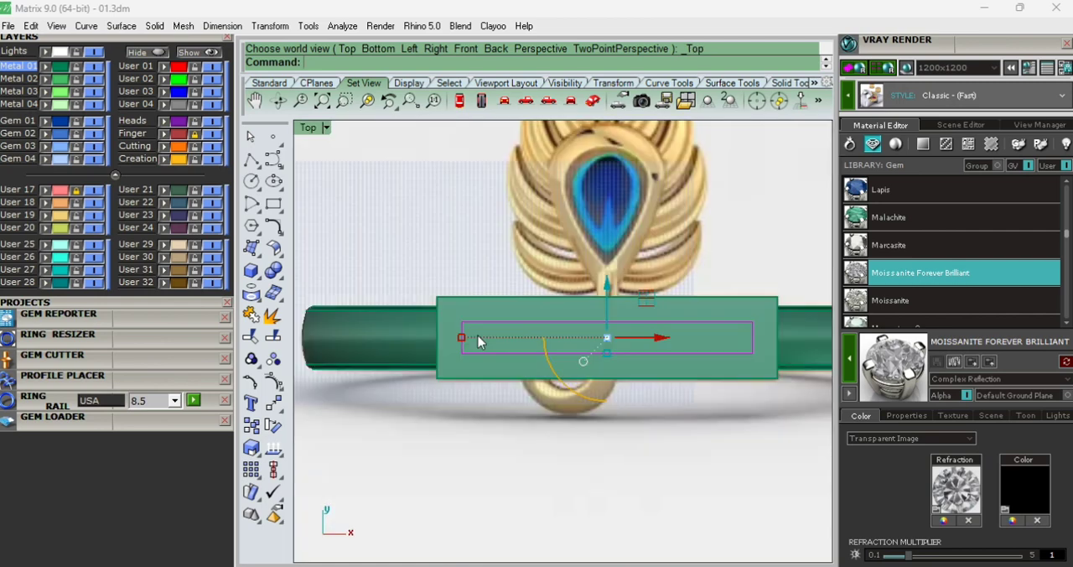
scroll(476, 323, up, 5)
text(O)
key(Return)
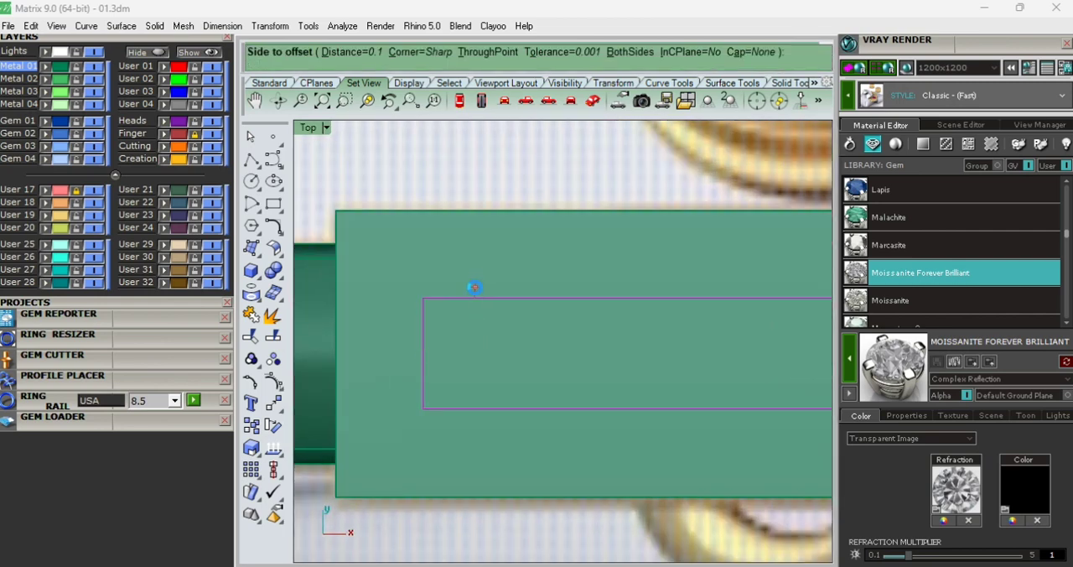
click(475, 288)
key(Delete)
- Extrude the rectangular curve in the Front view into a solid passing through the plate, and delete the curve
scroll(475, 288, down, 6)
text(l)
key(Return)
text(f)
key(Return)
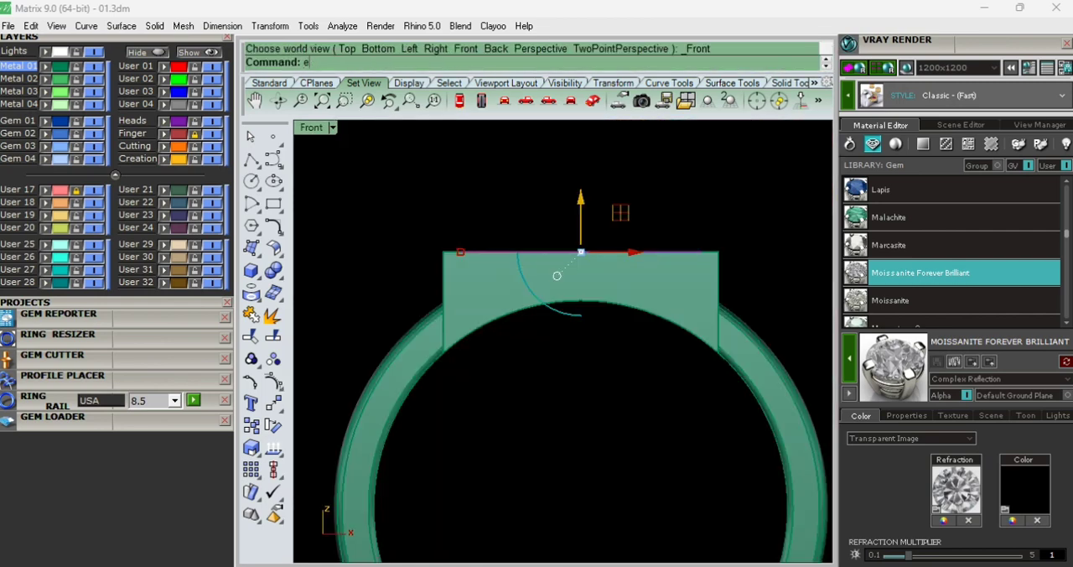
text(e)
click(506, 395)
key(Delete)
- Subtract the extruded block from the plate with a Boolean difference
click(515, 293)
text(bd)
key(Return)
click(531, 196)
- Load a 1.6 mm round diamond onto the plate in the wireframe Top view
key(Return)
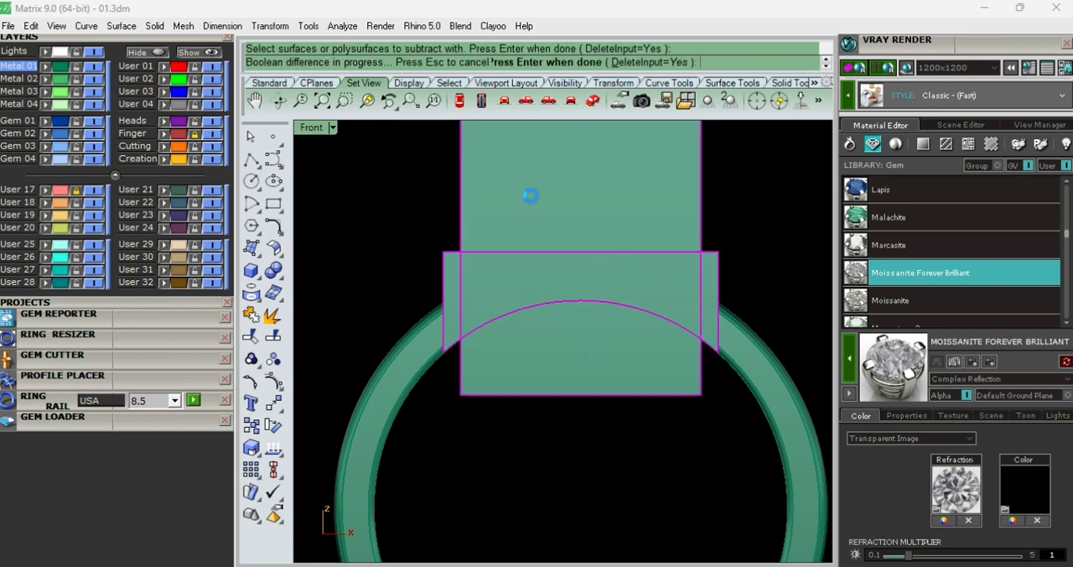
text(tw)
key(Return)
right_drag(493, 317, 517, 357)
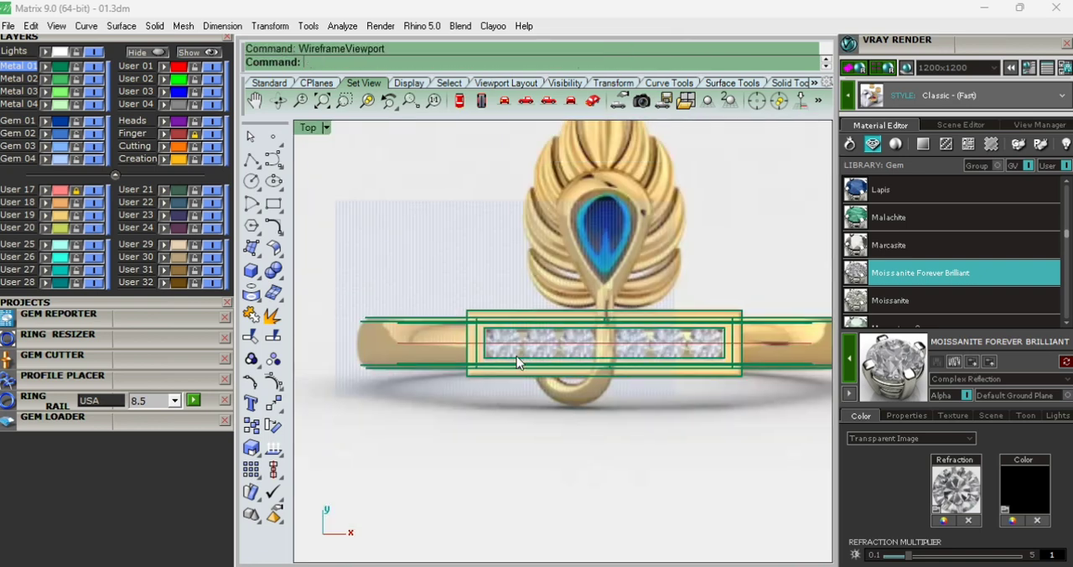
click(130, 426)
scroll(84, 445, down, 2)
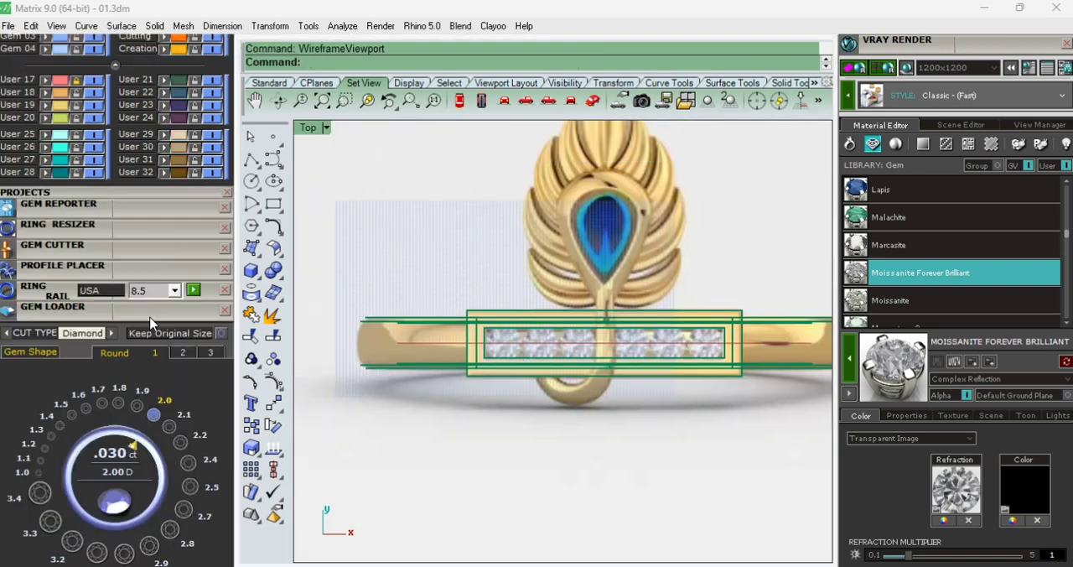
click(50, 447)
scroll(601, 332, up, 10)
right_drag(601, 332, 584, 310)
click(86, 409)
scroll(585, 373, down, 8)
- Move the diamond along the centreline over the first stone at the left end of the plate's opening
click(589, 371)
scroll(589, 371, up, 4)
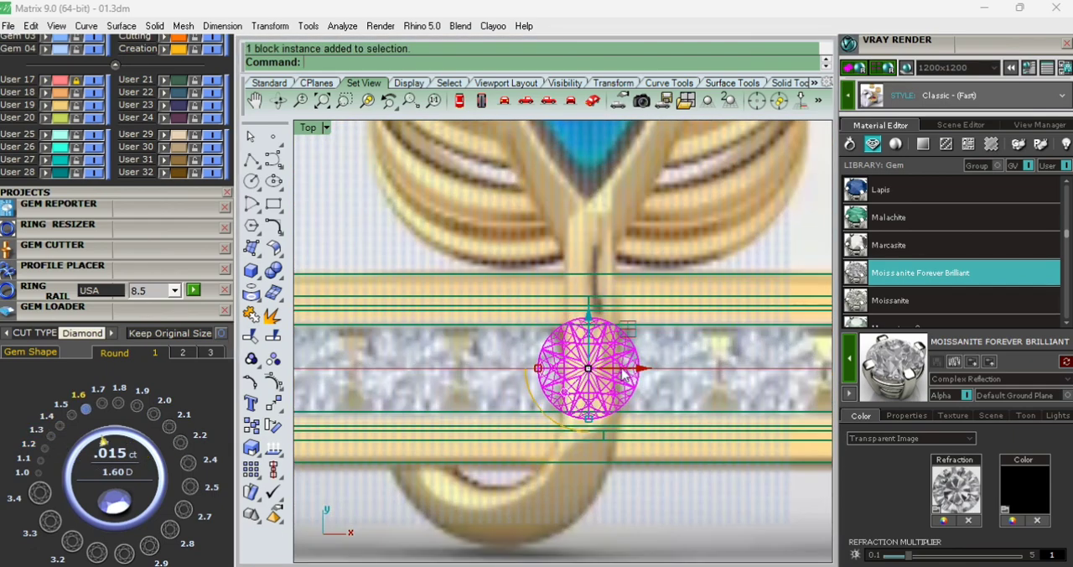
drag(629, 369, 454, 421)
right_drag(436, 386, 669, 370)
scroll(668, 370, up, 2)
drag(679, 350, 536, 392)
- Add two more diamonds to the row by pasting copies, each offset 1.8 mm from the previous stone
key(ctrl+c)
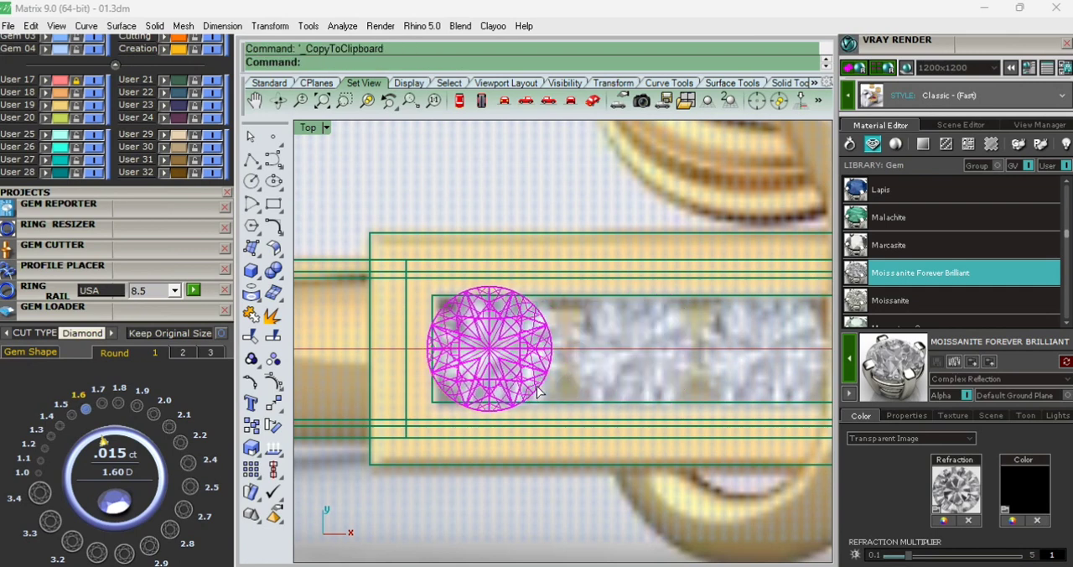
key(ctrl+v)
click(528, 348)
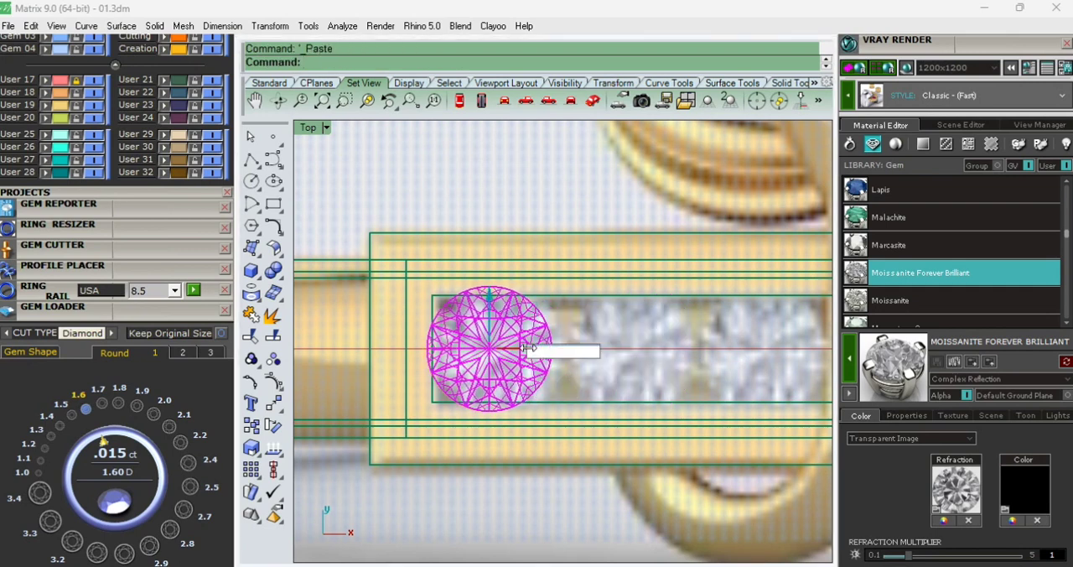
text(1.8)
key(Return)
key(ctrl+c)
key(ctrl+v)
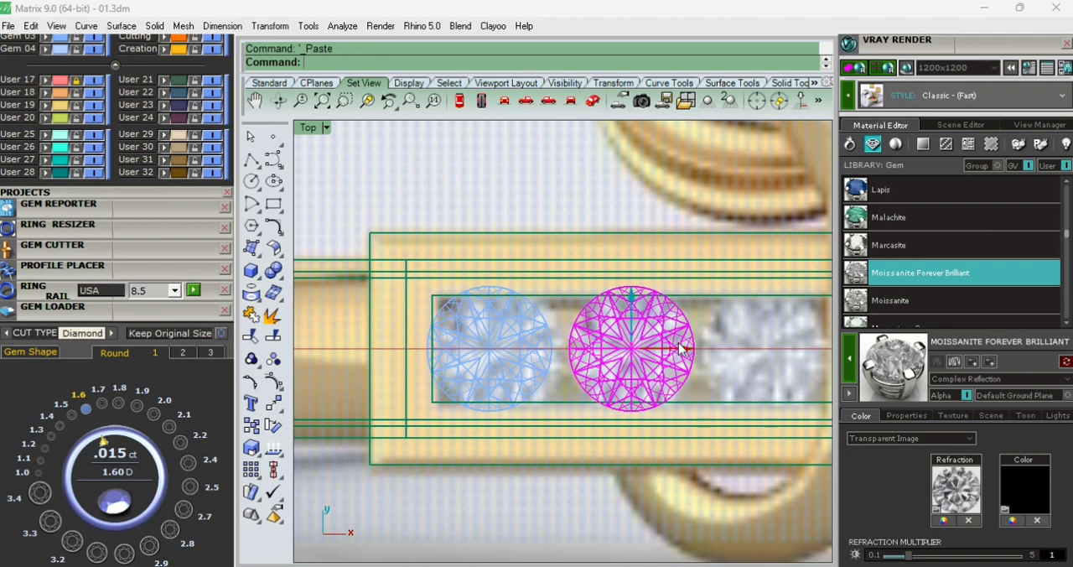
click(679, 345)
key(Return)
scroll(678, 349, down, 5)
scroll(778, 372, up, 5)
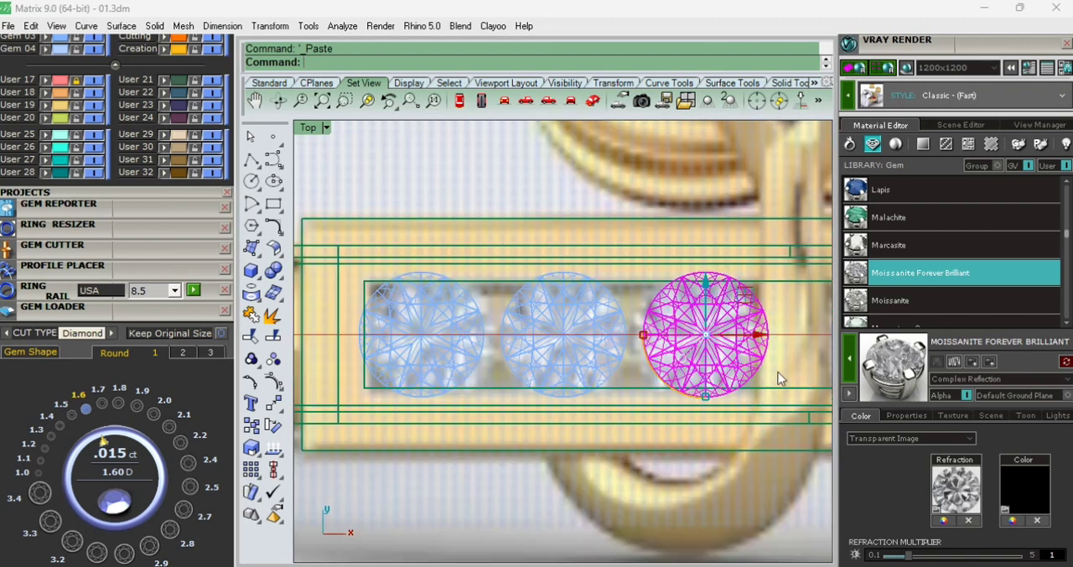
- Select all three diamonds and shift them slightly toward the plate's left end
shift+click(569, 351)
shift+click(470, 362)
drag(619, 337, 615, 337)
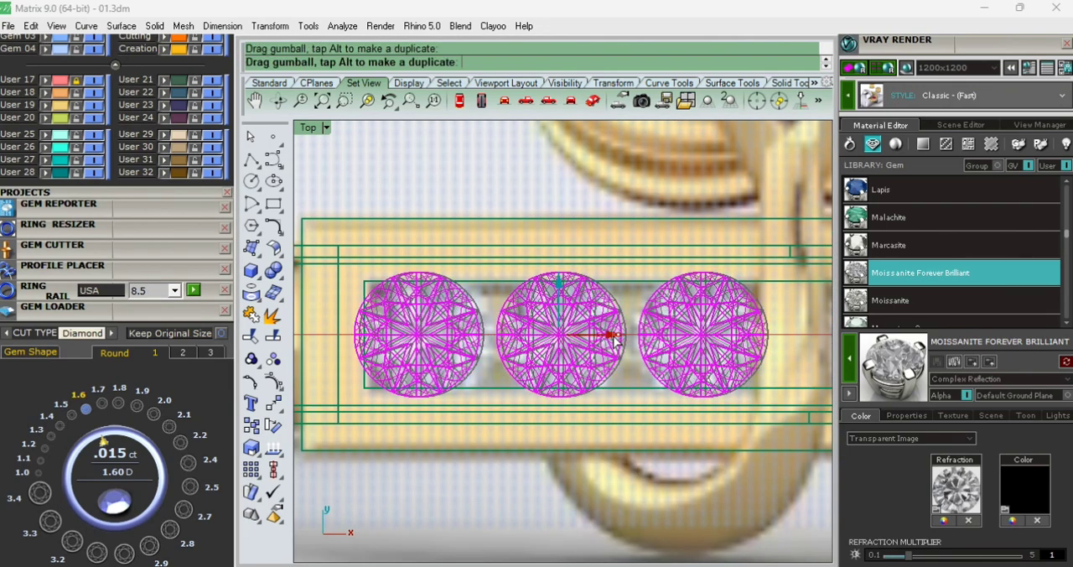
- Mirror the three diamonds across the origin's vertical axis to the plate's other end
scroll(511, 336, down, 4)
text(sv)
key(Return)
text(mir)
key(Return)
text(0)
key(Return)
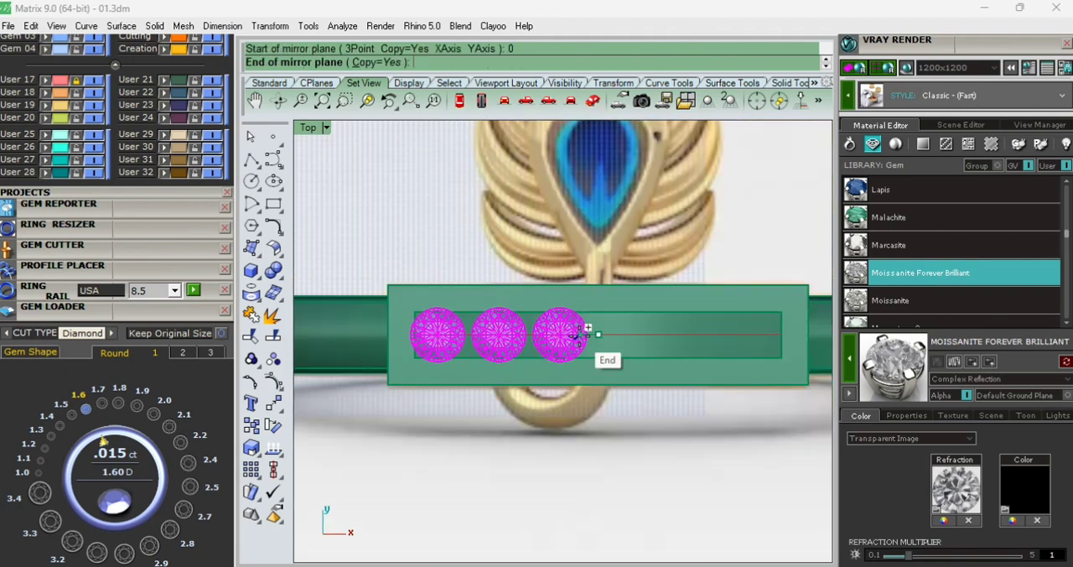
click(597, 498)
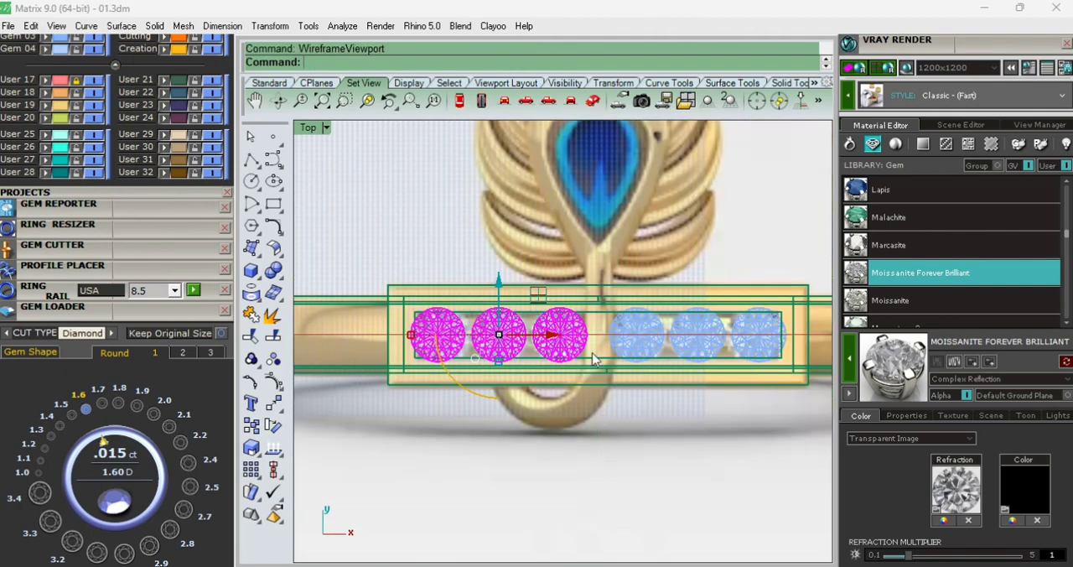
- Raise all six diamonds in the Front view from the band's centre into the upper part of the plate
scroll(592, 353, down, 2)
text(sv)
key(Return)
click(509, 467)
key(ctrl+F2)
scroll(512, 303, down, 4)
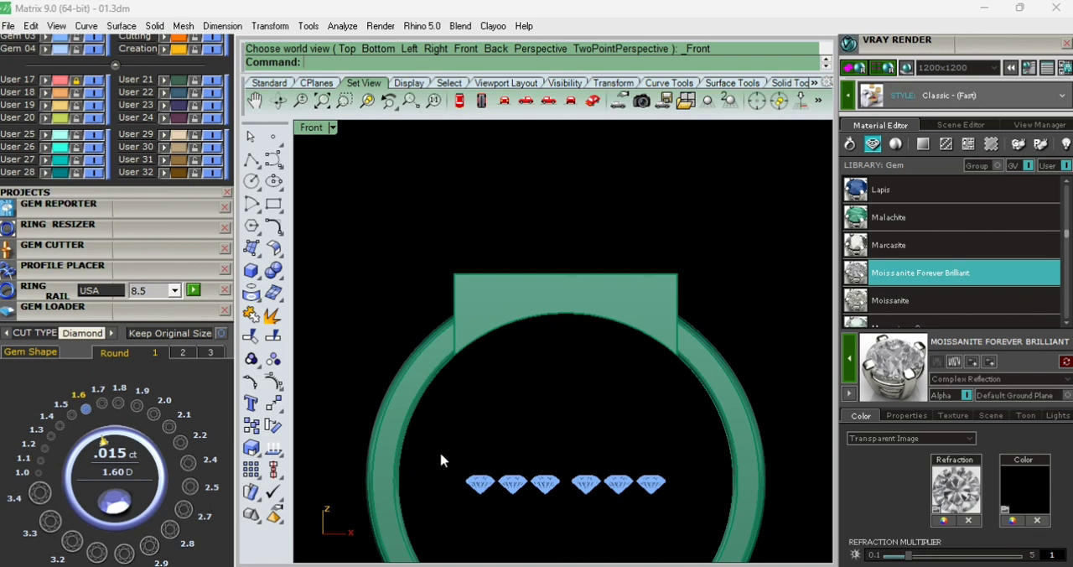
drag(440, 454, 690, 516)
key(ctrl+alt+w)
drag(565, 433, 546, 246)
scroll(577, 295, up, 4)
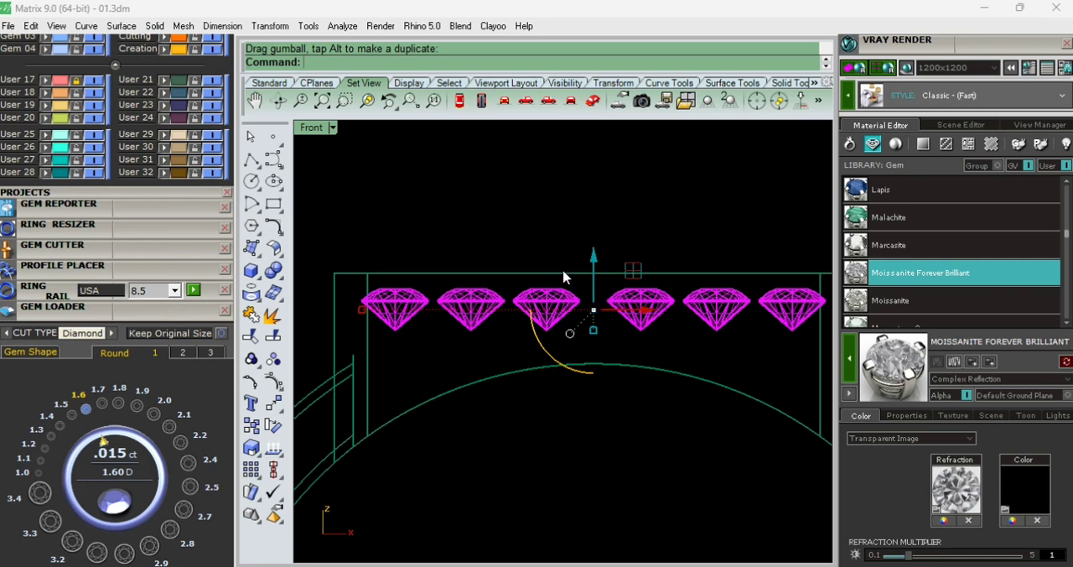
key(Escape)
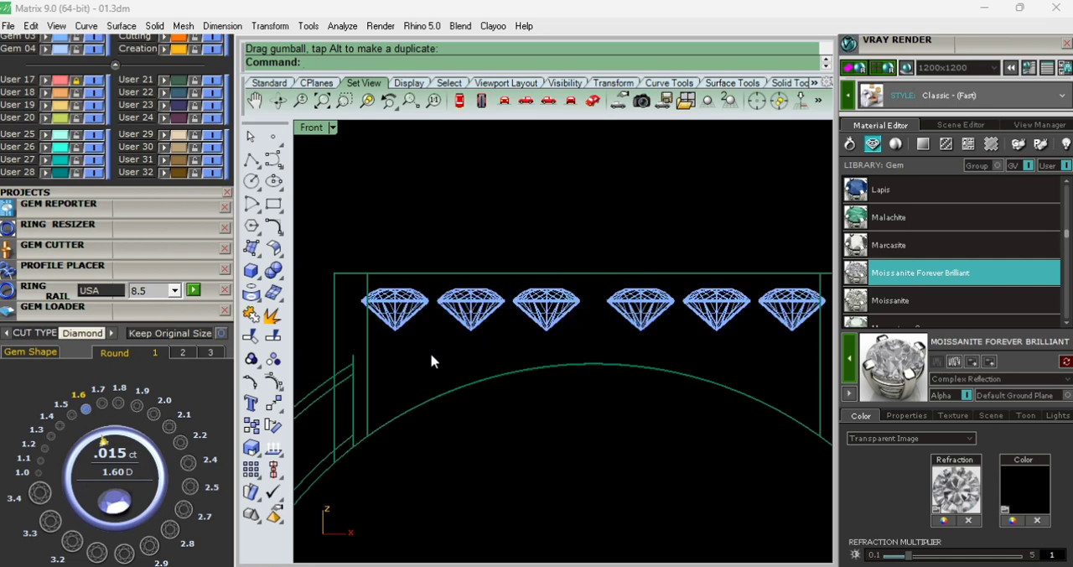
- Nudge the six diamonds up until their tables sit level with the plate's top face
scroll(514, 334, down, 2)
drag(334, 255, 797, 359)
drag(580, 261, 551, 247)
click(451, 259)
- Fillet the plate's outer edges and its opening's edges with a 0.2 radius
right_click(419, 272)
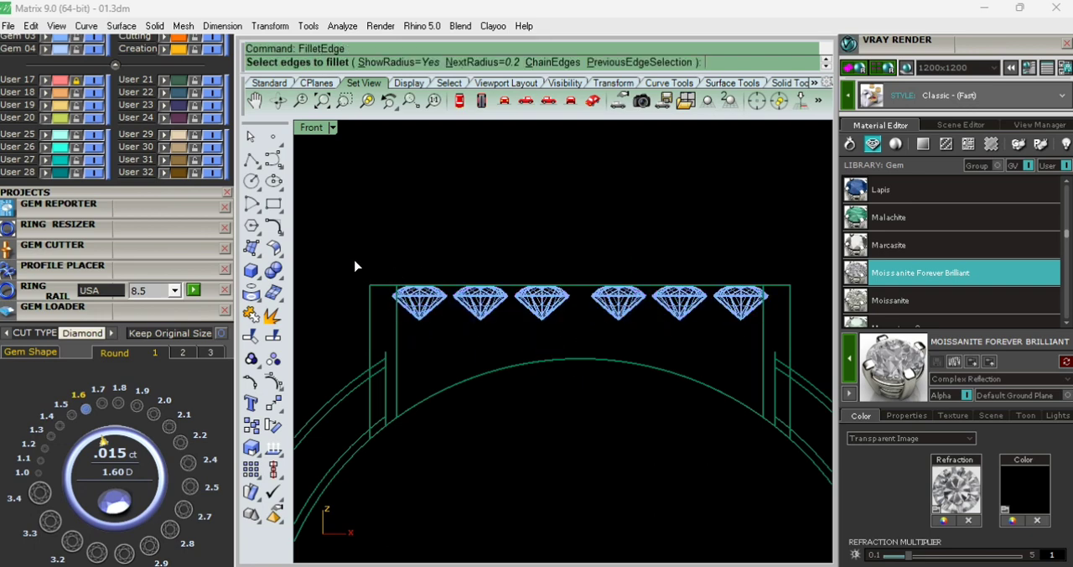
drag(354, 267, 797, 290)
scroll(732, 352, up, 2)
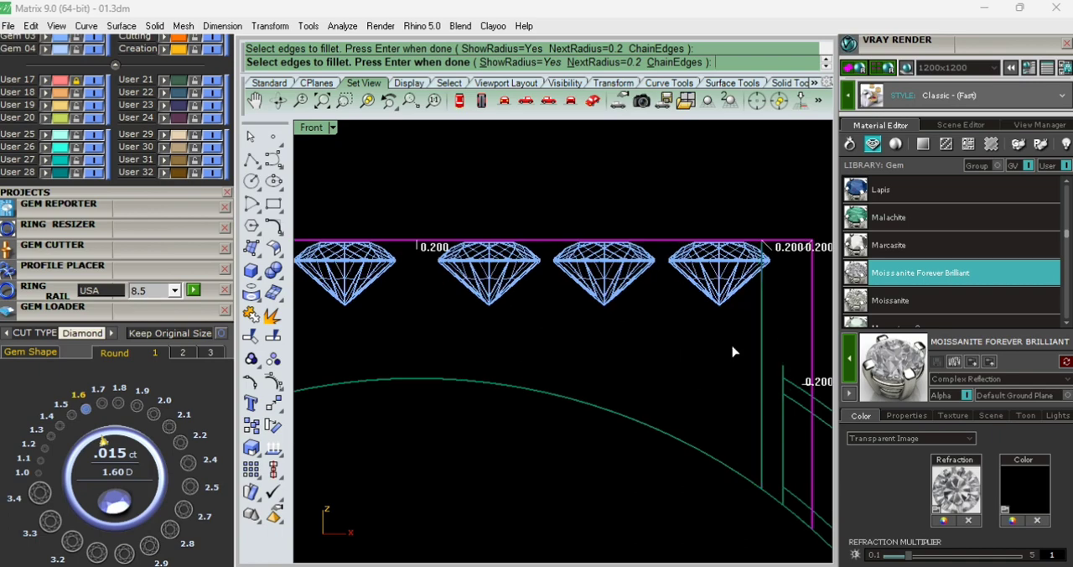
scroll(731, 347, down, 3)
scroll(400, 337, up, 3)
scroll(517, 318, down, 3)
key(ctrl+alt+s)
ctrl+shift+right_drag(580, 469, 565, 328)
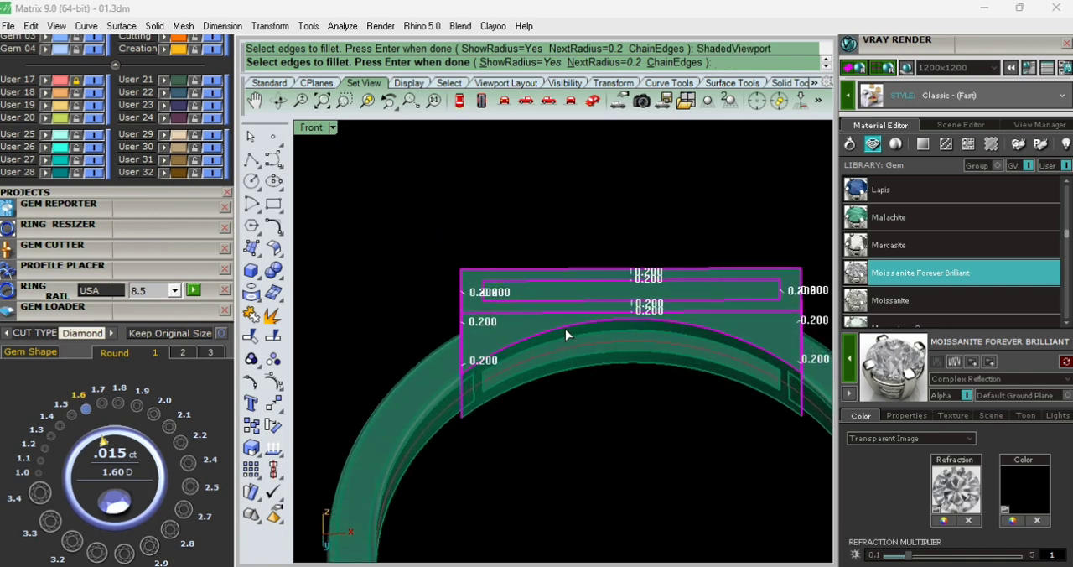
mouse_move(524, 396)
ctrl+shift+right_down()
mouse_move(488, 425)
mouse_move(475, 306)
ctrl+shift+right_up()
scroll(489, 425, up, 4)
scroll(475, 303, up, 4)
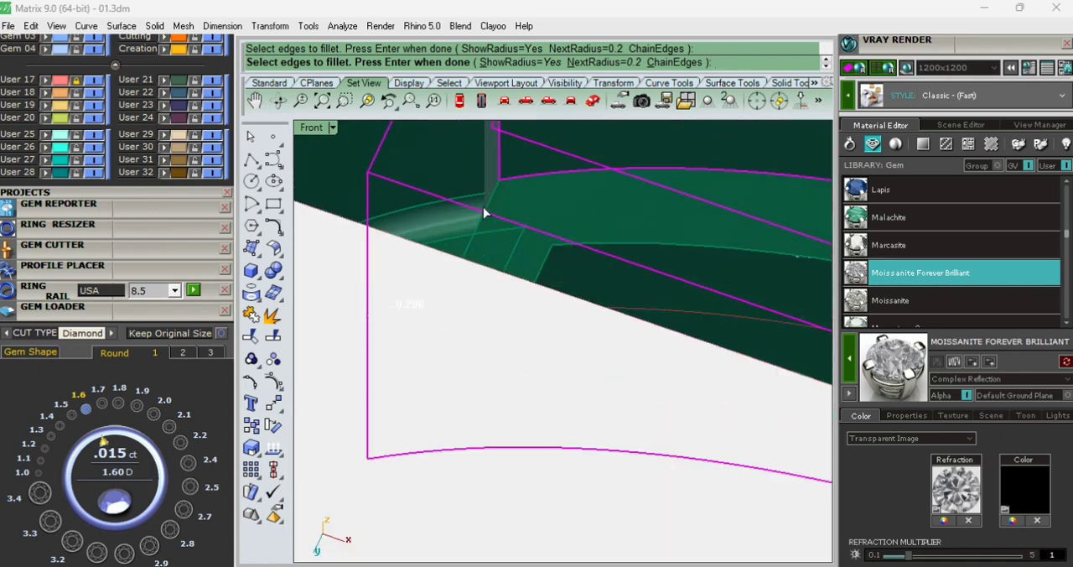
scroll(470, 287, down, 5)
scroll(731, 327, up, 3)
ctrl+shift+right_drag(731, 328, 699, 412)
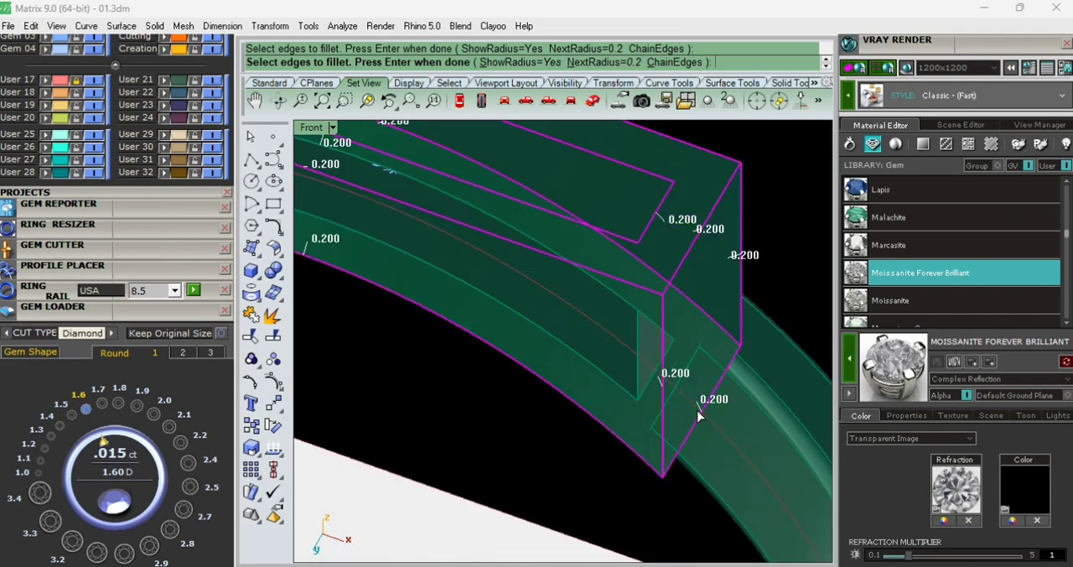
right_click(698, 410)
right_click(698, 409)
- Draw a narrow upright rectangle below the plate, inside the band, in the wireframe Front view
key(ctrl+F2)
key(ctrl+F1)
scroll(472, 308, up, 6)
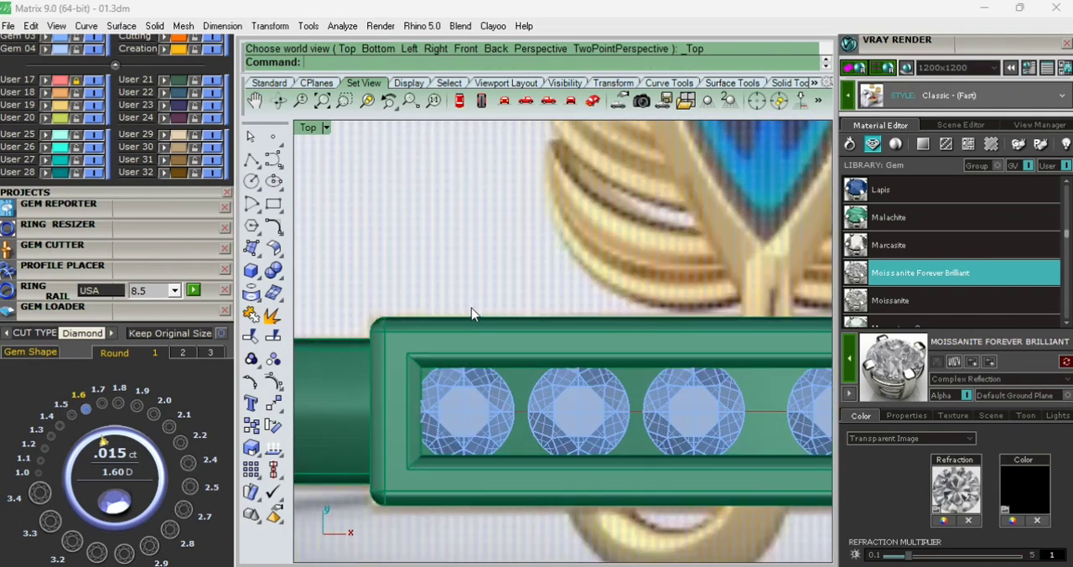
scroll(471, 307, down, 7)
key(ctrl+F2)
key(ctrl+alt+w)
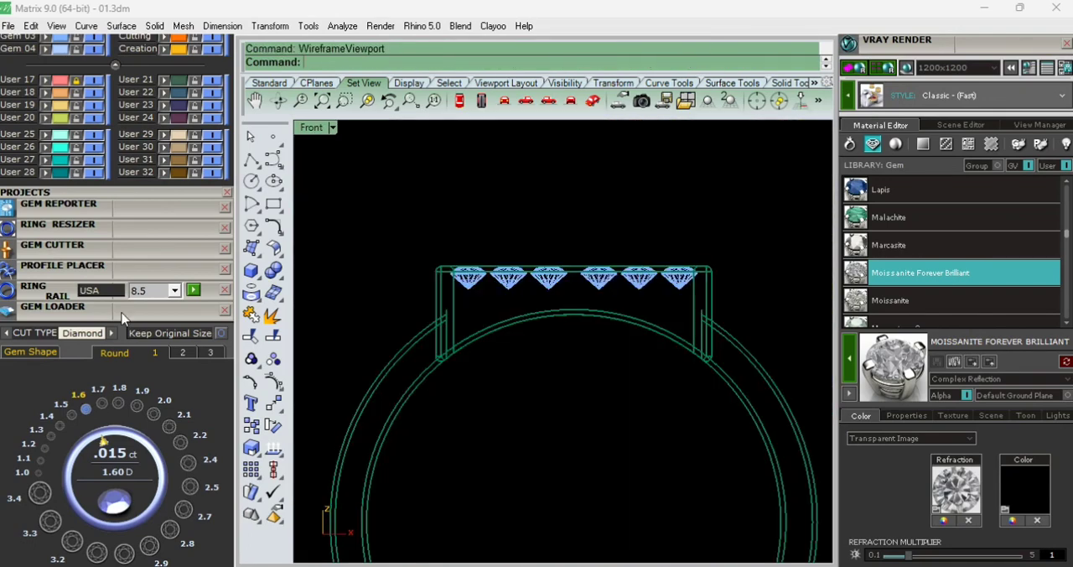
scroll(122, 317, up, 5)
click(274, 204)
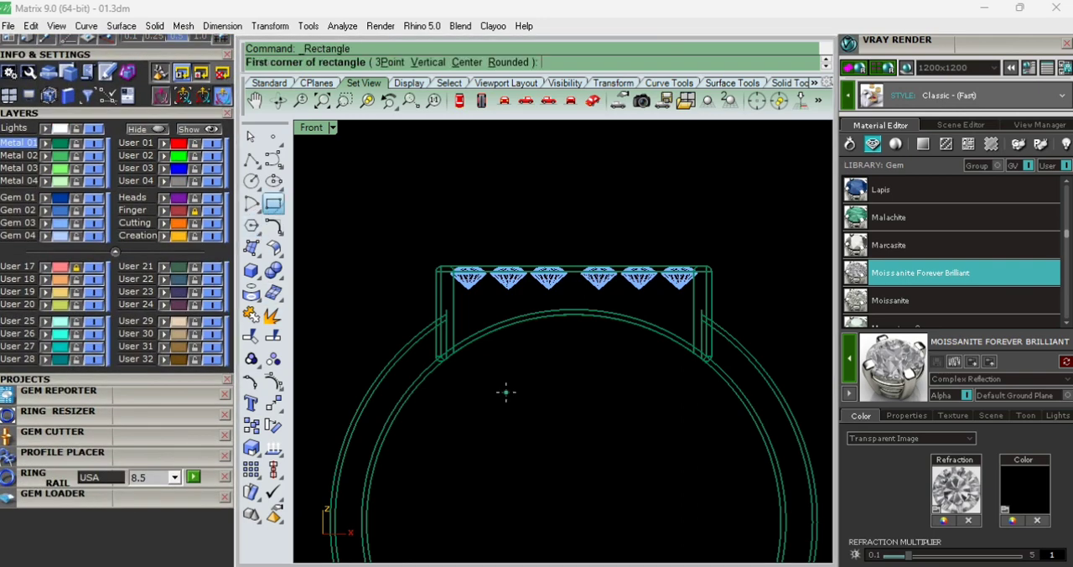
click(501, 361)
click(531, 439)
- Draw two crossing diagonal lines rising inward from the rectangle's upper corners
scroll(501, 320, up, 5)
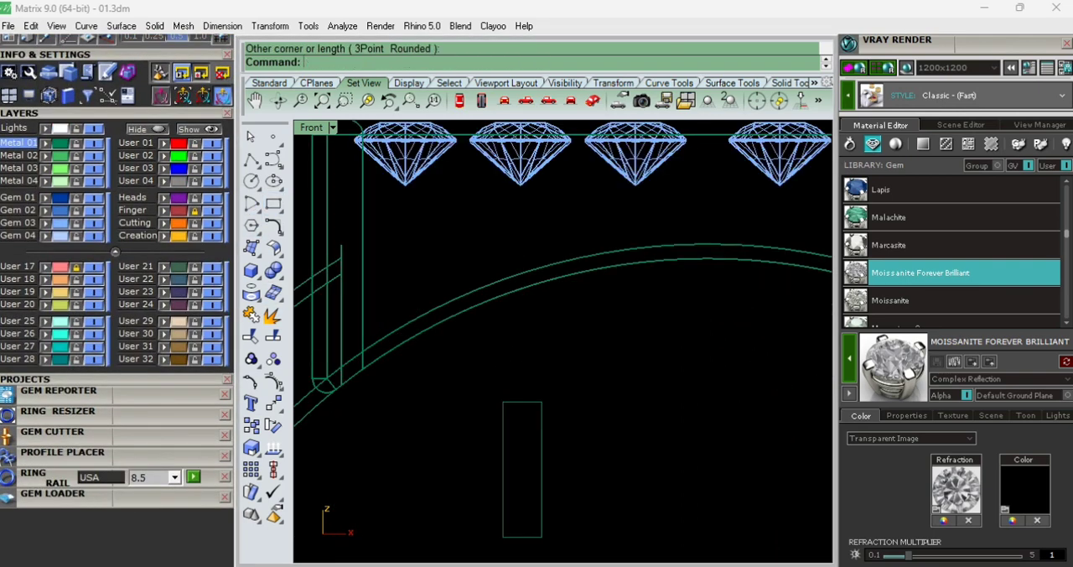
text(l)
key(Return)
click(503, 402)
click(560, 335)
right_click(551, 396)
click(544, 402)
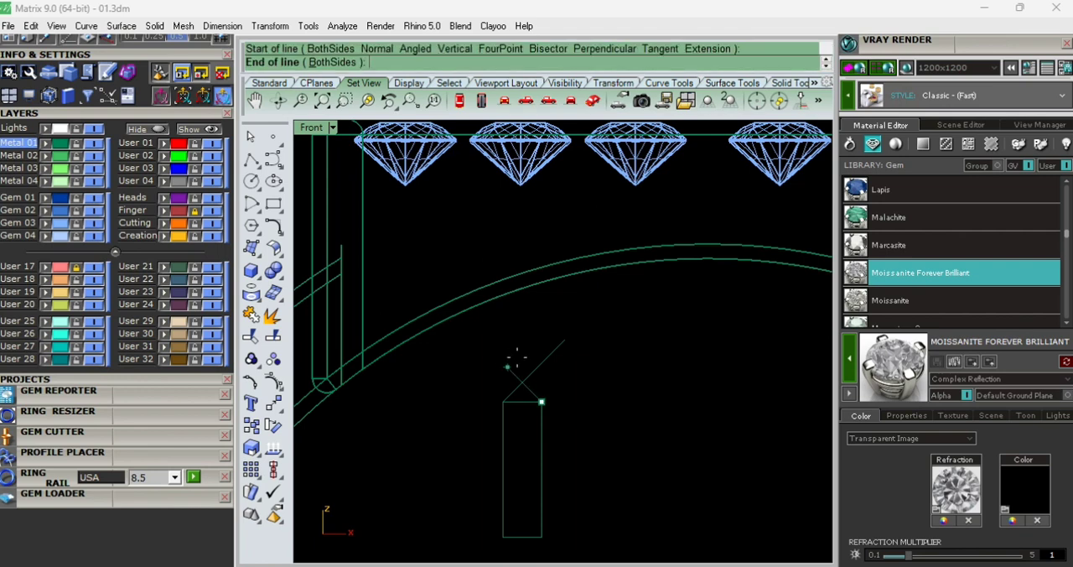
click(512, 352)
- Trim the line ends past their crossing and the rectangle's top edge, and join the rest into one closed pointed profile
drag(574, 421, 512, 352)
key(ctrl+t)
drag(612, 338, 488, 362)
scroll(506, 384, up, 4)
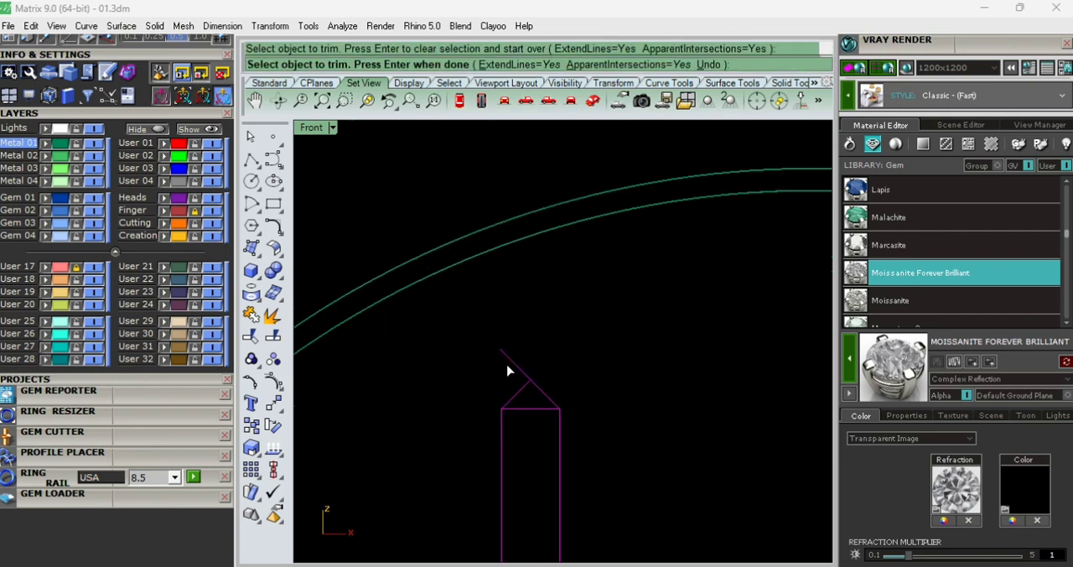
click(509, 360)
click(532, 409)
right_click(542, 389)
text(j)
key(Return)
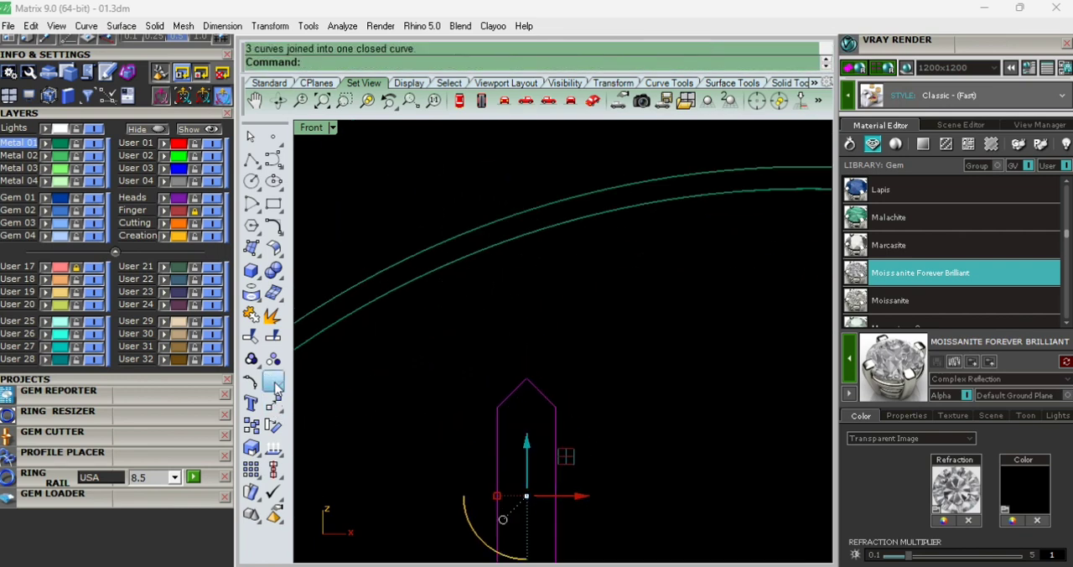
- Lower the profile's two shoulder control points to make its tip steeper
click(273, 383)
scroll(510, 412, up, 4)
drag(463, 394, 605, 423)
drag(534, 364, 608, 400)
key(Escape)
key(Escape)
scroll(604, 400, down, 5)
- Extrude the pointed profile into a solid bar spanning the plate's width in the Top view, and delete the source curve
click(579, 400)
text(t)
key(Return)
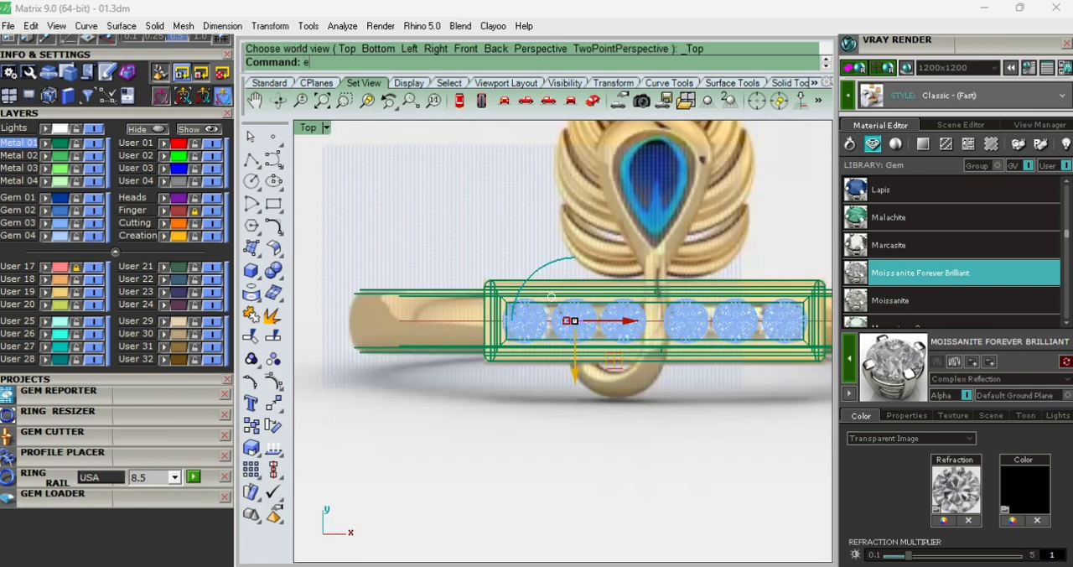
text(ext)
key(Return)
scroll(576, 399, up, 4)
scroll(576, 364, up, 8)
click(579, 303)
scroll(537, 355, down, 6)
key(Delete)
scroll(536, 351, down, 6)
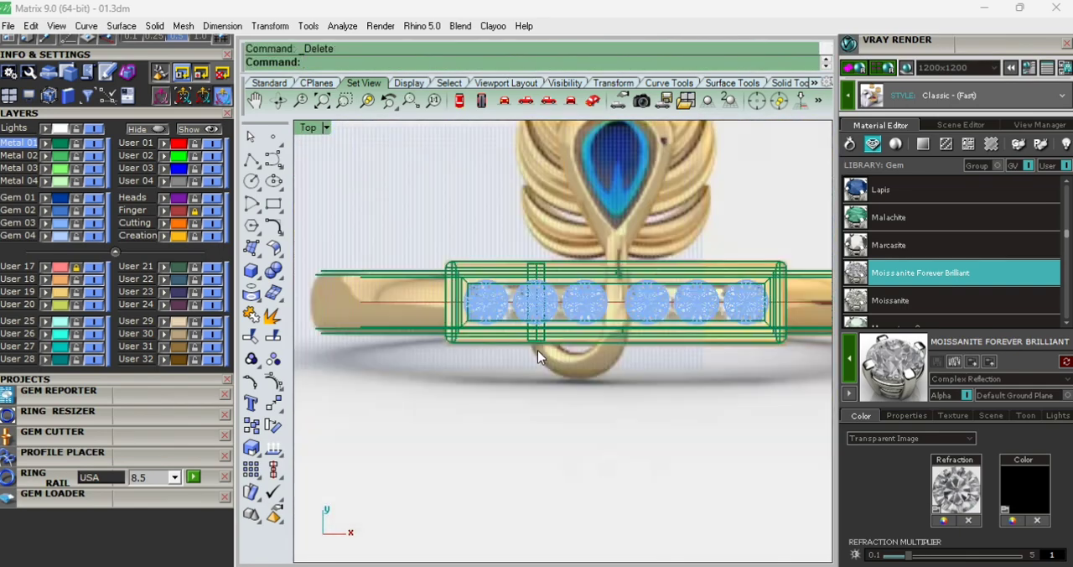
- Move the pointed bar up beneath the second diamond in the wireframe Front view and widen it slightly
text(f)
key(Return)
scroll(544, 375, down, 3)
scroll(523, 223, up, 6)
click(578, 333)
text(w)
key(Return)
scroll(575, 275, up, 5)
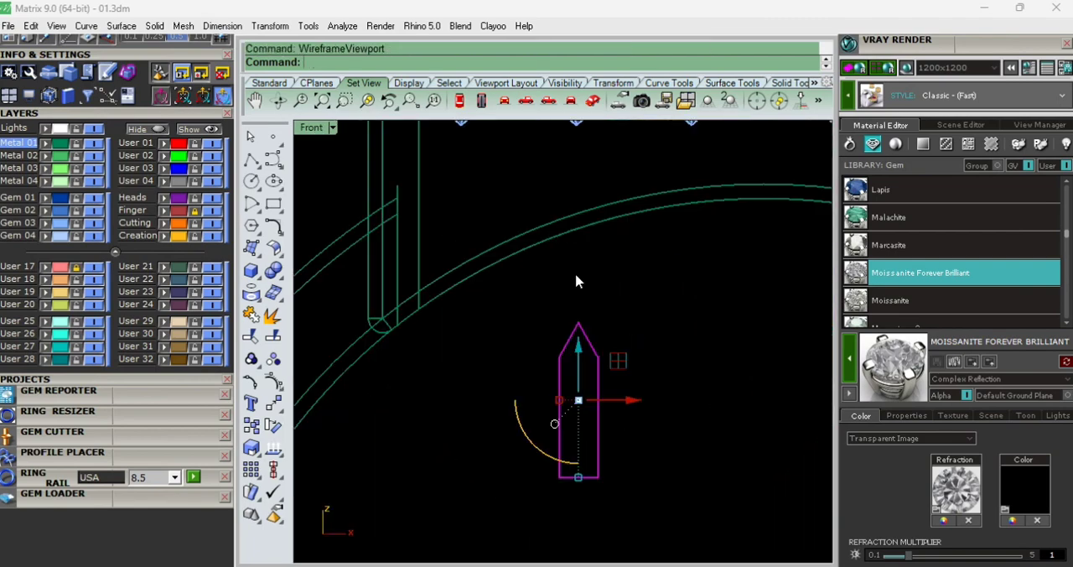
scroll(591, 352, up, 4)
scroll(590, 352, down, 4)
scroll(594, 419, down, 5)
drag(588, 375, 560, 343)
scroll(587, 318, up, 5)
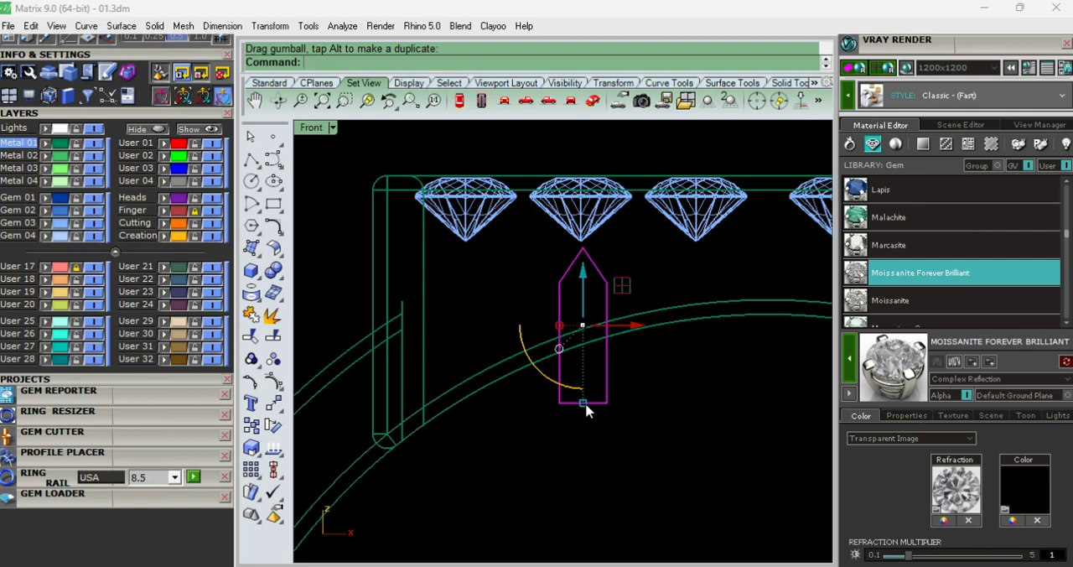
- Enlarge the bar evenly and place it midway between the second and third diamonds, with its tip raised between them
shift+drag(585, 404, 602, 423)
drag(629, 324, 687, 334)
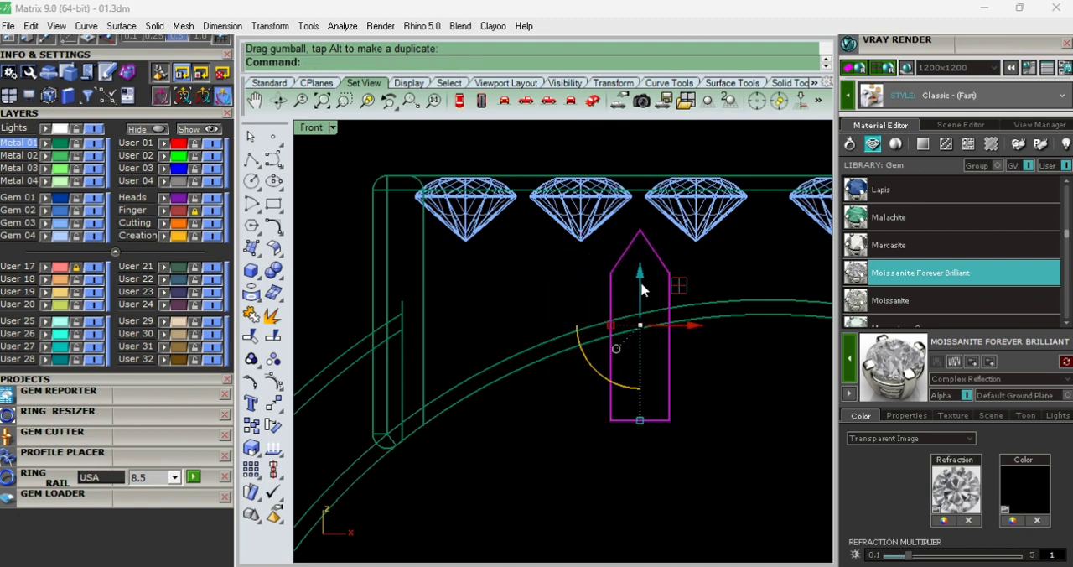
drag(643, 282, 644, 268)
- Copy the pointed bar and centre the duplicate between the first and second diamonds
key(ctrl+c)
click(730, 407)
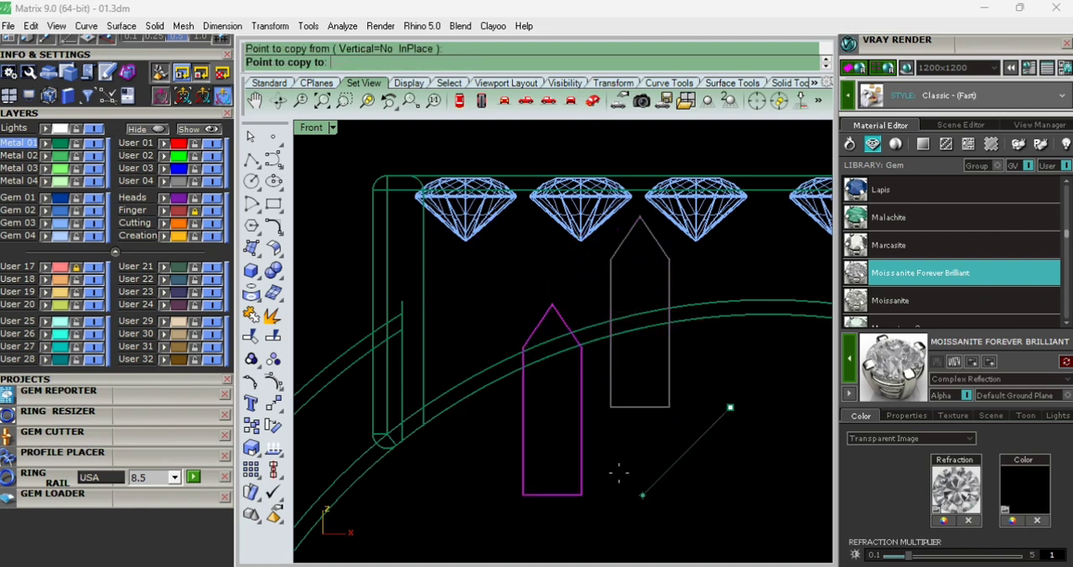
scroll(592, 448, up, 4)
click(617, 443)
right_click(616, 444)
scroll(594, 449, down, 7)
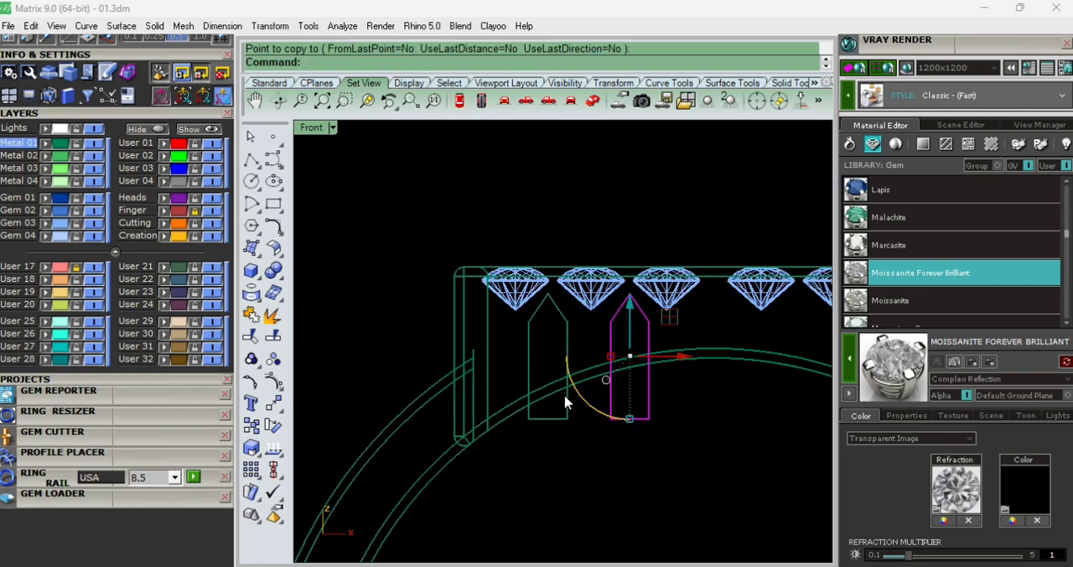
click(566, 402)
scroll(562, 329, up, 5)
drag(592, 367, 603, 372)
scroll(604, 371, down, 2)
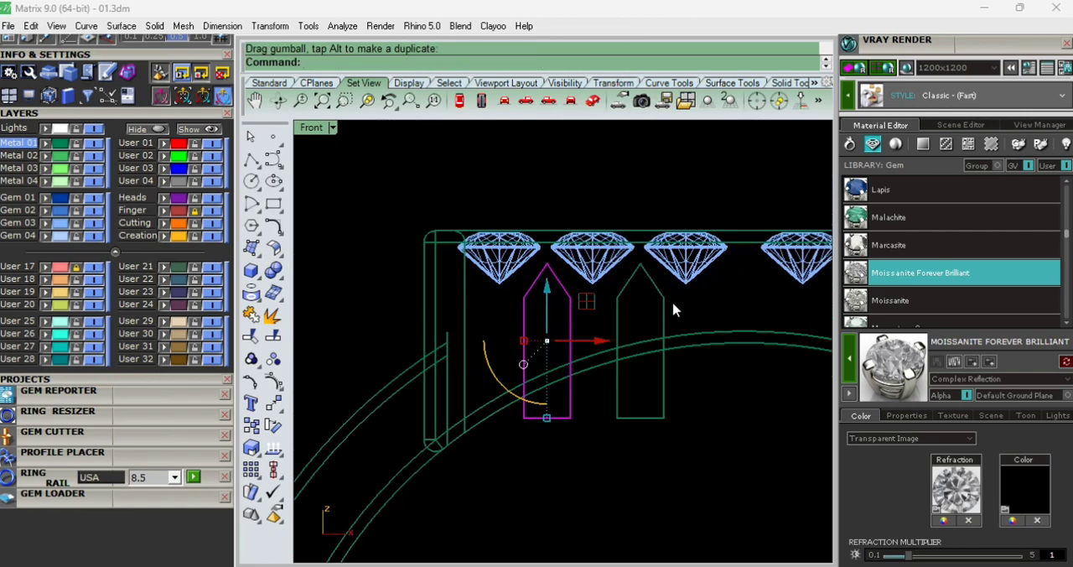
- Mirror both pointed bars across the origin's vertical axis to the plate's other half
shift+drag(673, 302, 624, 299)
scroll(624, 298, down, 8)
text(mi)
key(Return)
text(0)
key(Return)
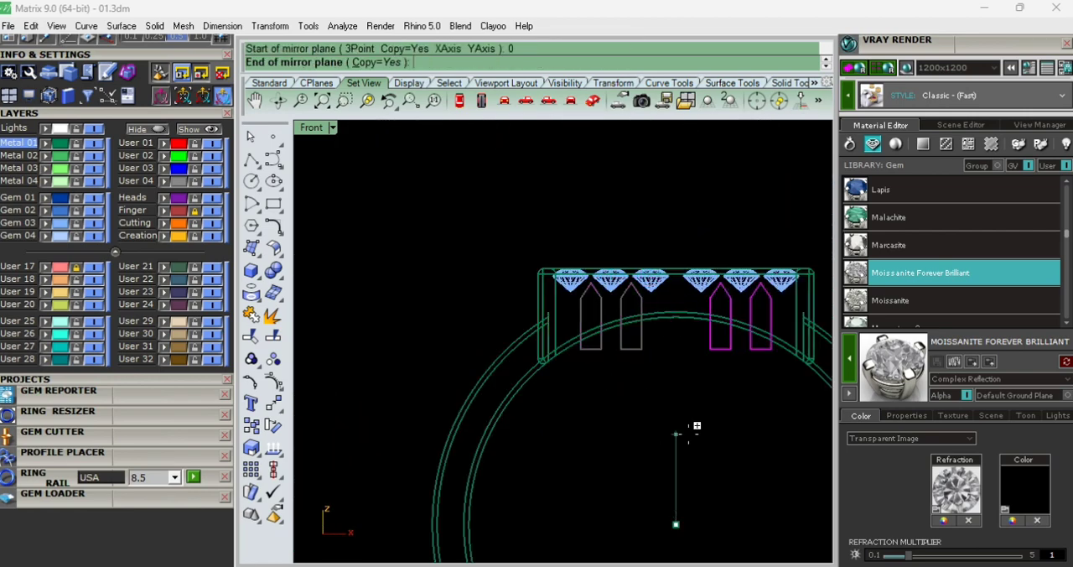
click(688, 435)
key(Escape)
text(sv)
key(Return)
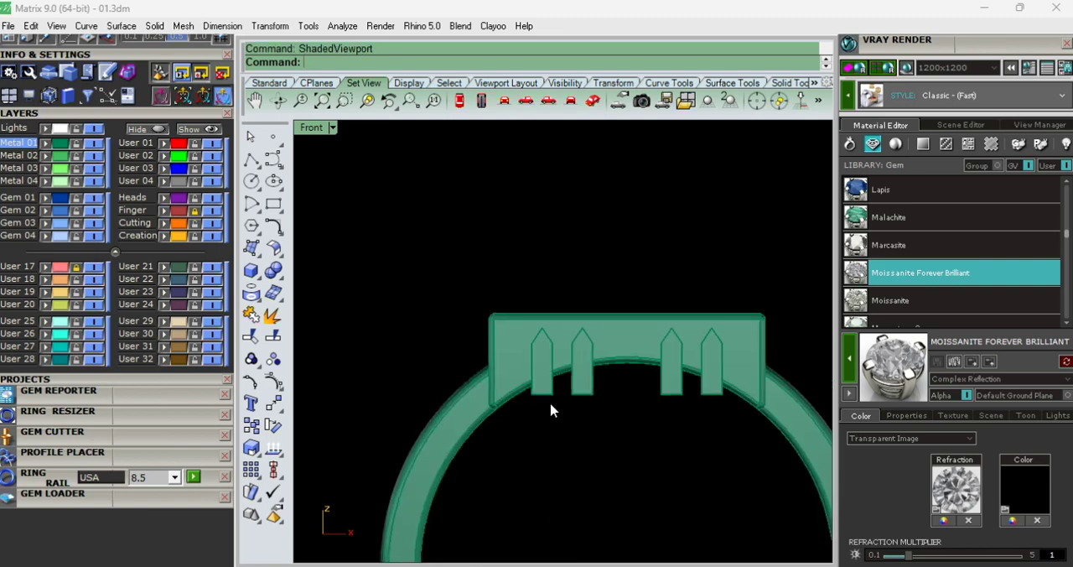
- Shorten the four pointed bars in the Top view so their ends stay within the plate's outer walls
scroll(550, 397, up, 2)
drag(605, 421, 535, 388)
key(ctrl+F1)
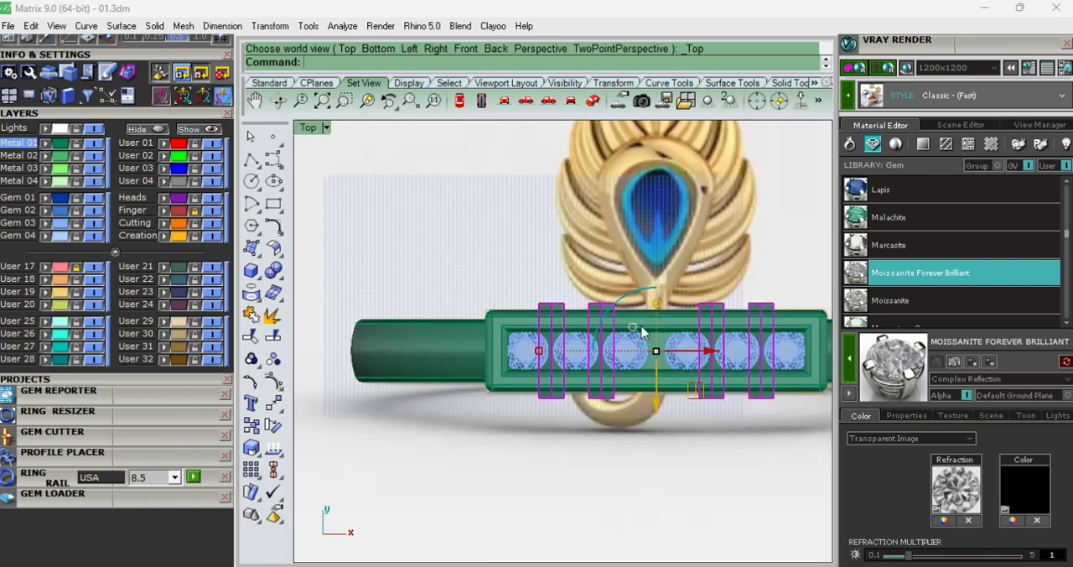
scroll(642, 326, up, 9)
drag(668, 314, 680, 360)
key(ctrl+F2)
scroll(566, 358, down, 8)
key(Escape)
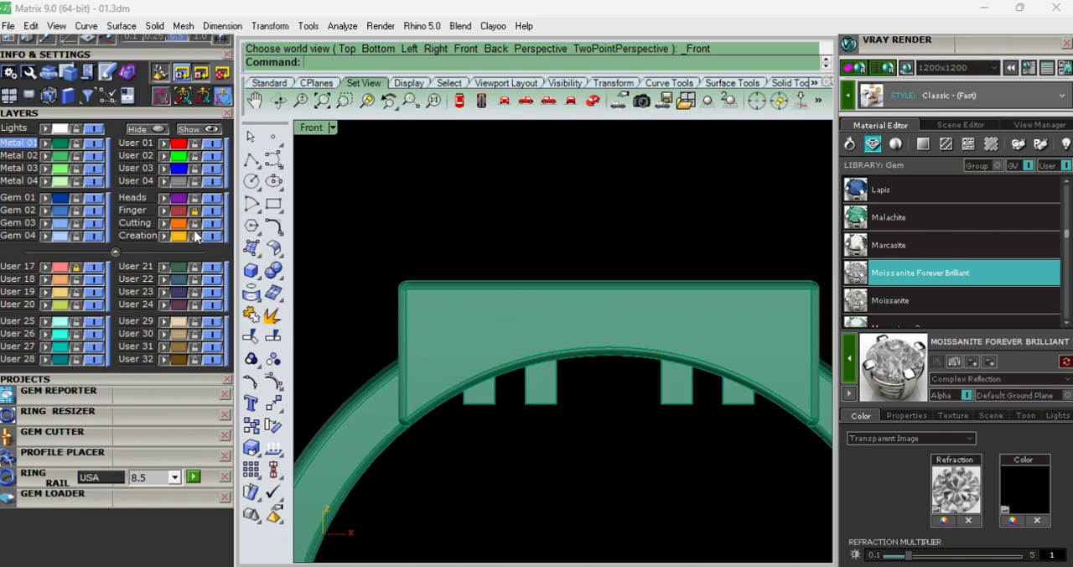
- Extrude the finger curve to both sides as a solid wider than the ring, and lock the Finger layer
click(423, 297)
key(Escape)
key(ctrl+F3)
text(ext)
key(Return)
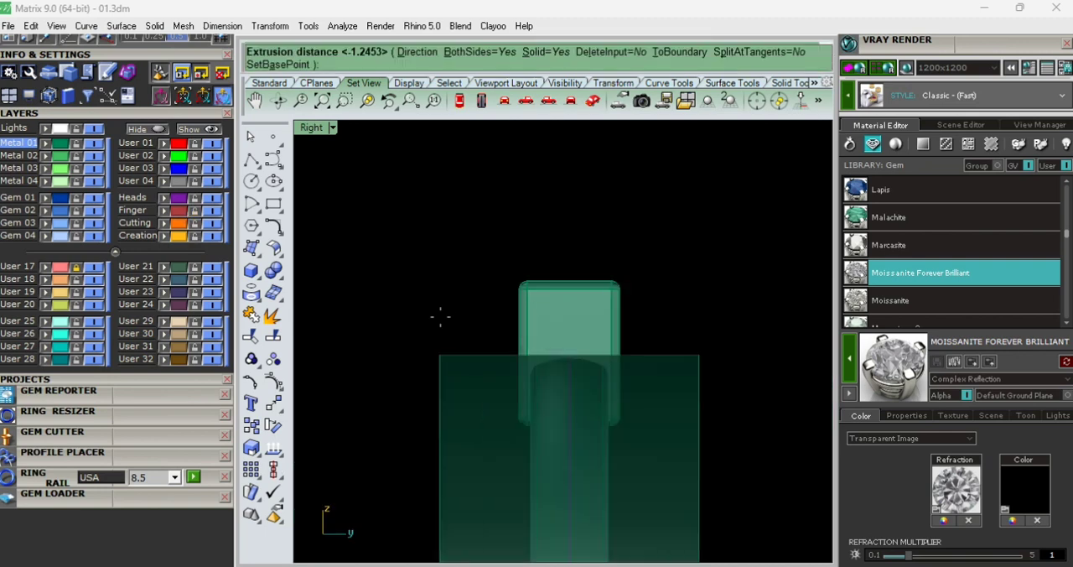
click(441, 316)
key(ctrl+F2)
text(wv)
key(Return)
click(196, 211)
- Subtract the finger-hole solid from the four pointed bars with a Boolean difference
drag(577, 438, 472, 391)
shift+drag(736, 452, 675, 392)
text(sv)
key(Return)
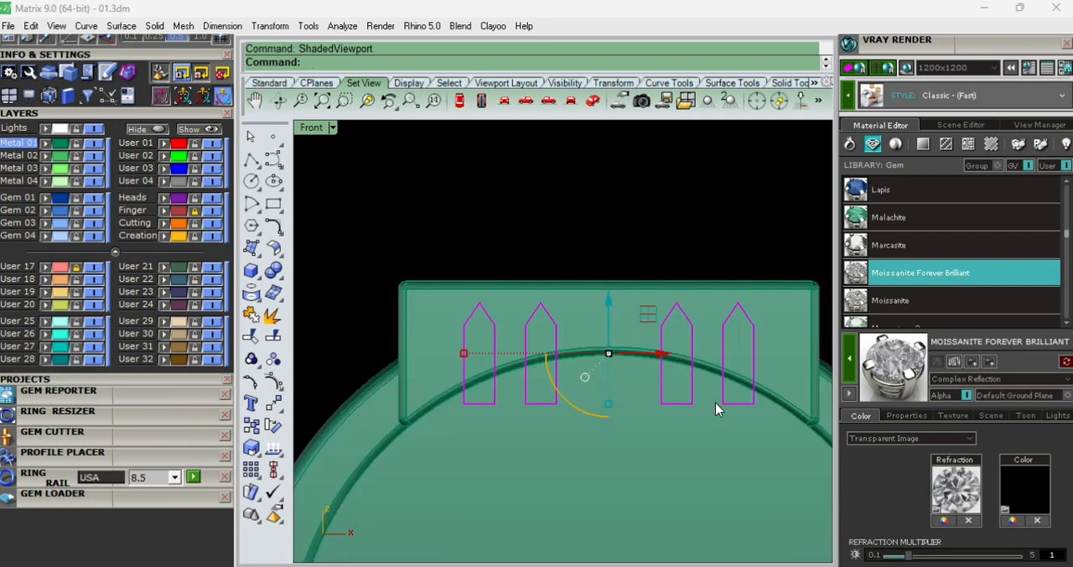
text(bd)
key(Return)
click(659, 450)
key(Return)
ctrl+shift+right_drag(637, 396, 616, 464)
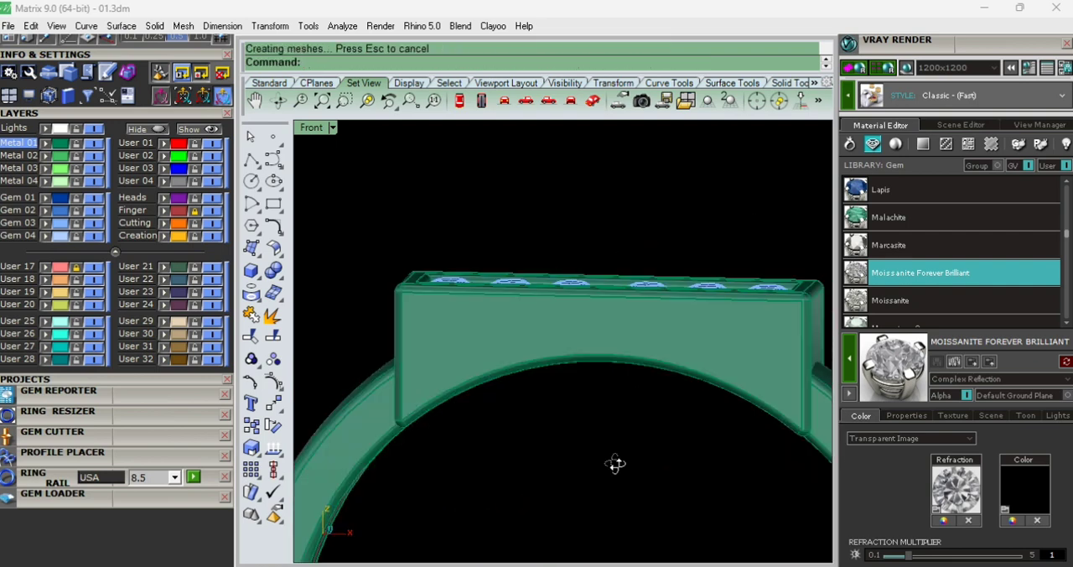
- Switch to a wireframe Top view and start an interpolated curve along the inner edge of the reference feather's bottom hook
key(ctrl+F1)
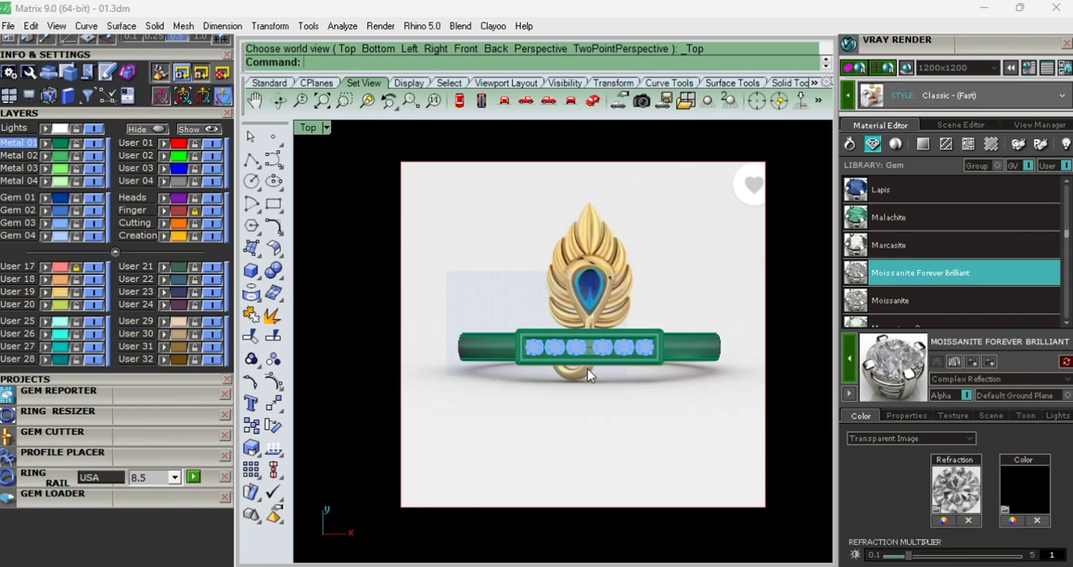
key(ctrl+alt+w)
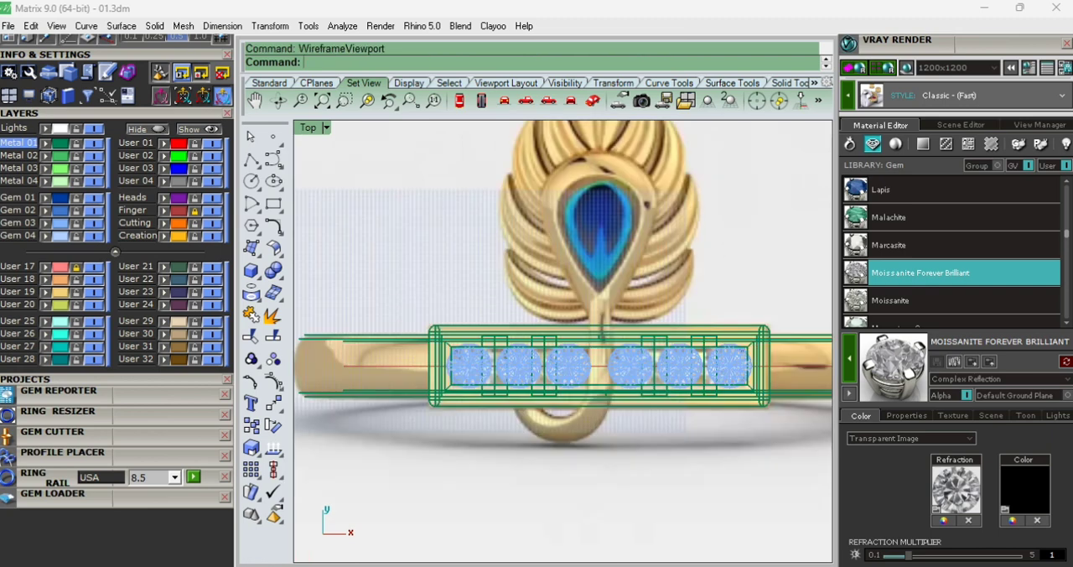
text(c)
key(Return)
scroll(540, 397, up, 8)
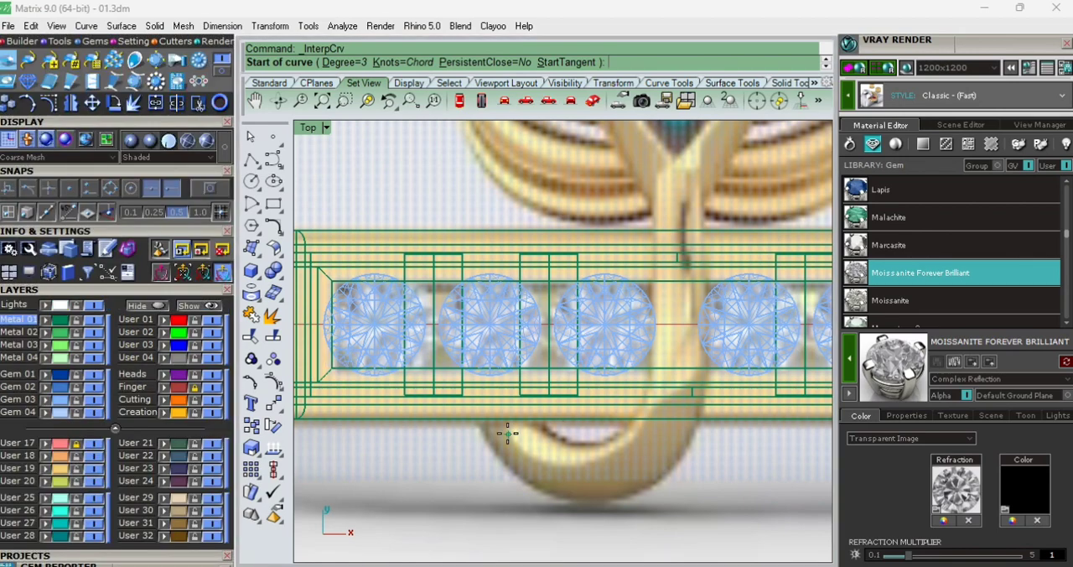
scroll(505, 431, down, 2)
right_drag(529, 479, 500, 444)
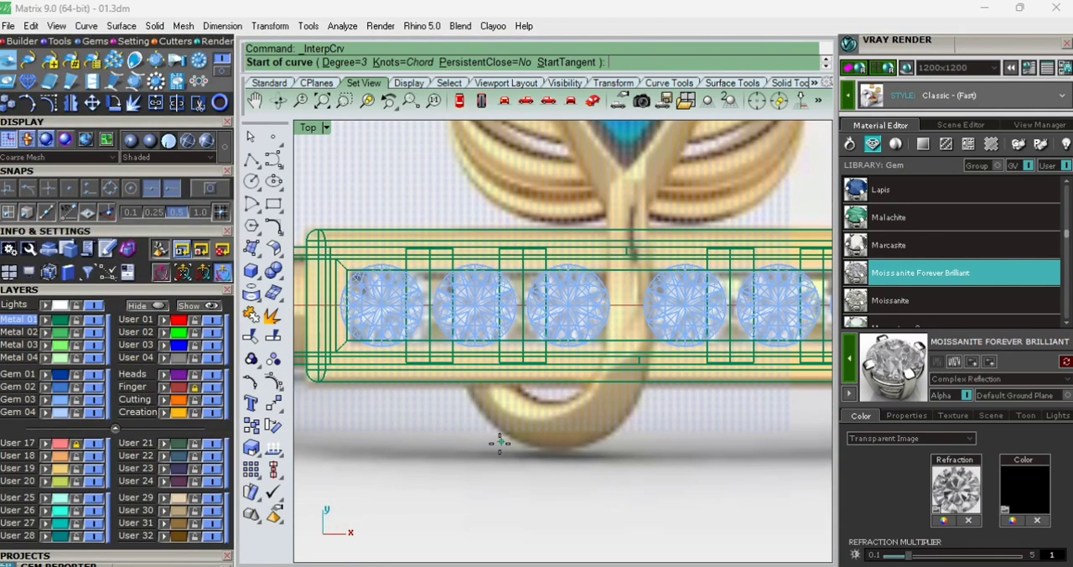
scroll(464, 458, down, 5)
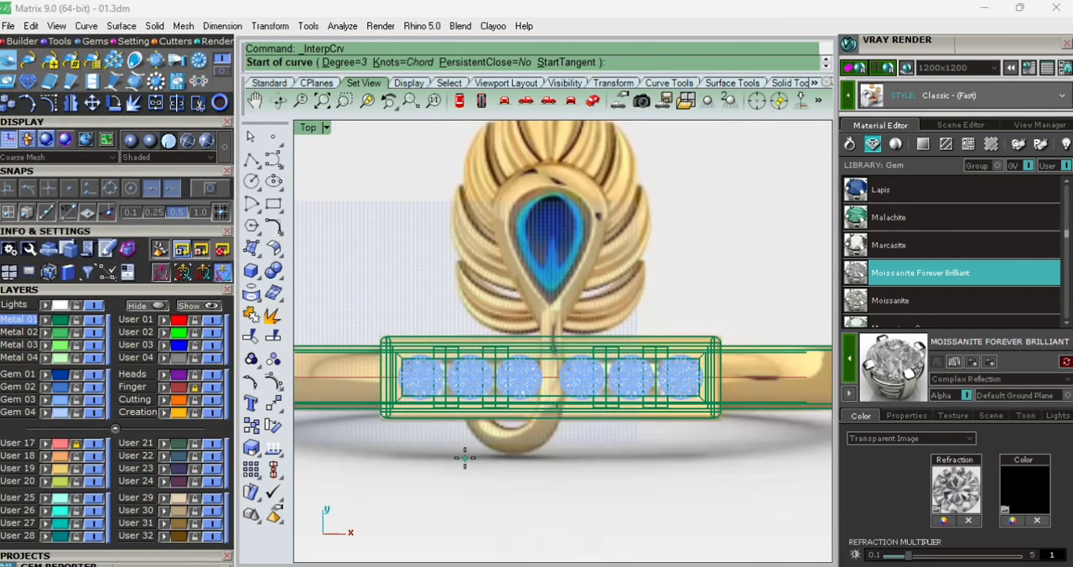
scroll(473, 461, up, 2)
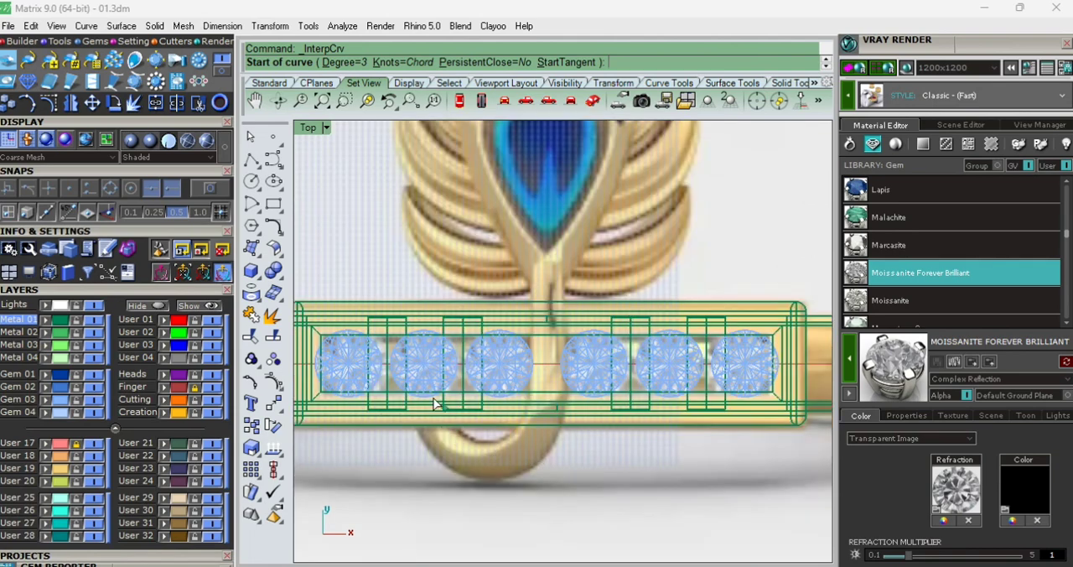
click(479, 440)
click(532, 408)
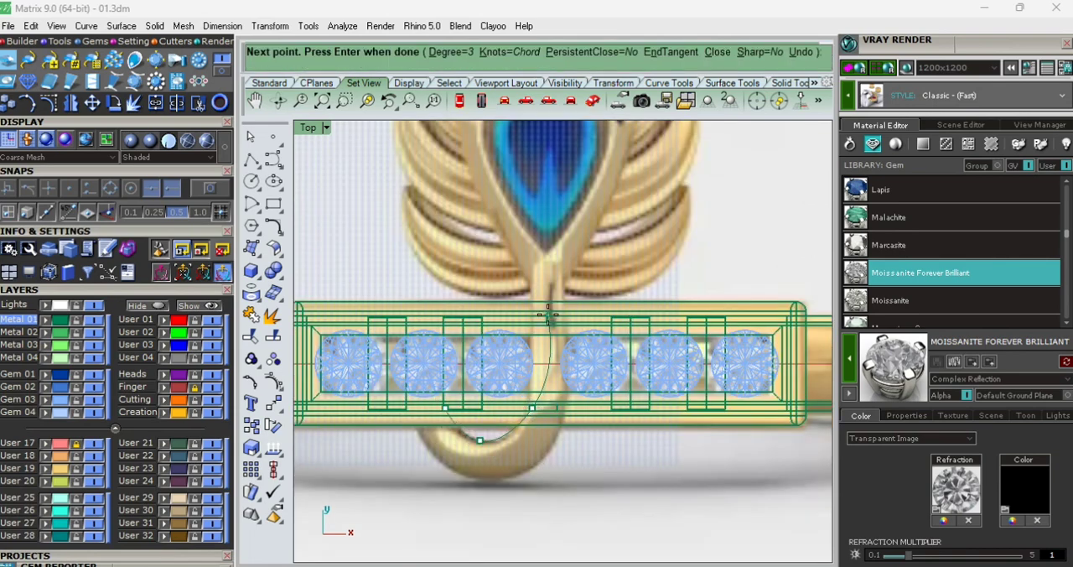
- Continue the interpolated curve up the left edge of the feather's stem across the diamond plate
scroll(547, 314, up, 5)
scroll(547, 314, up, 3)
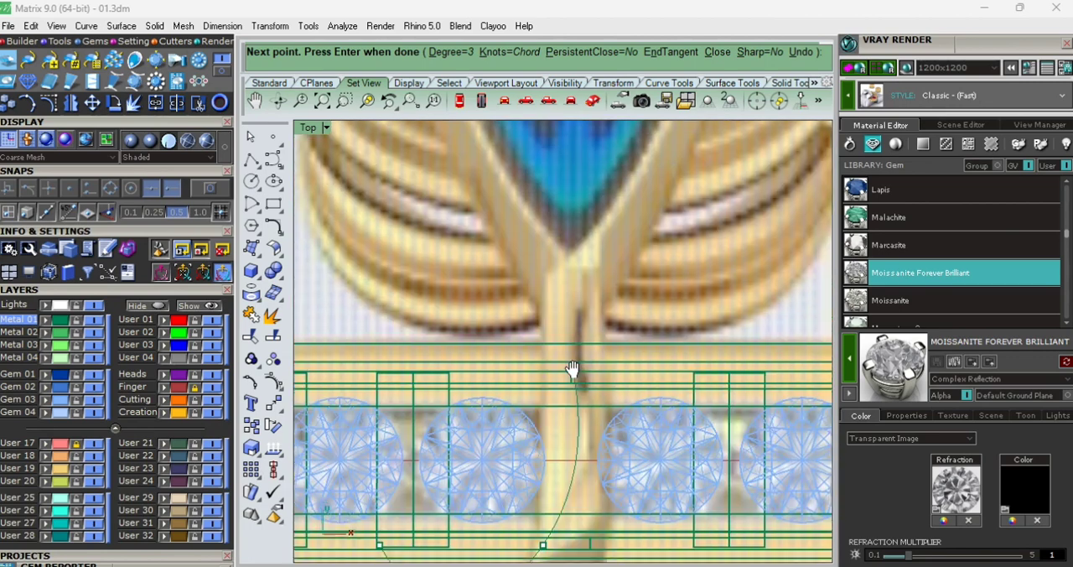
scroll(560, 362, up, 4)
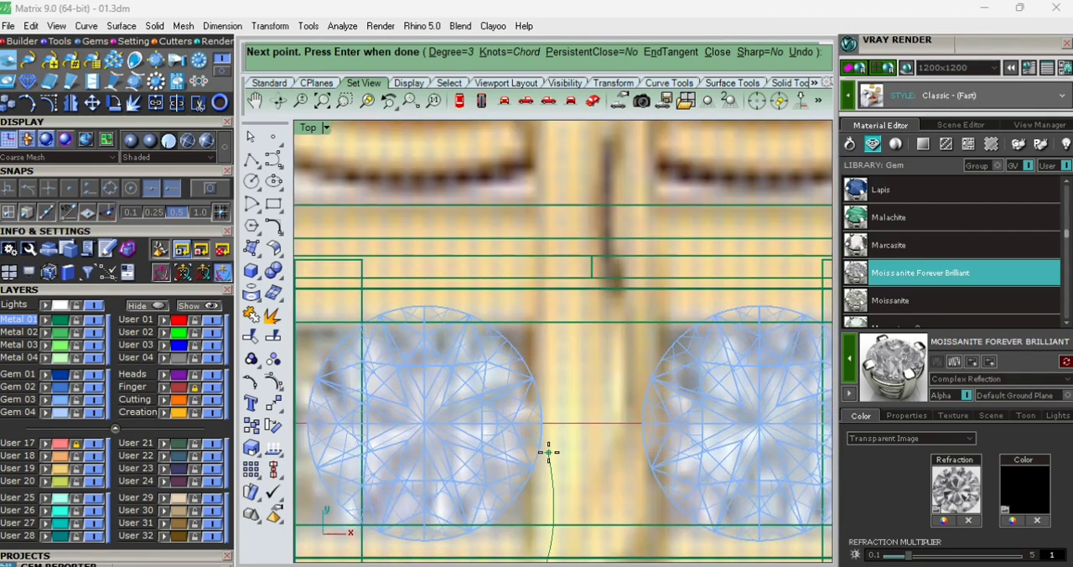
click(548, 452)
click(539, 288)
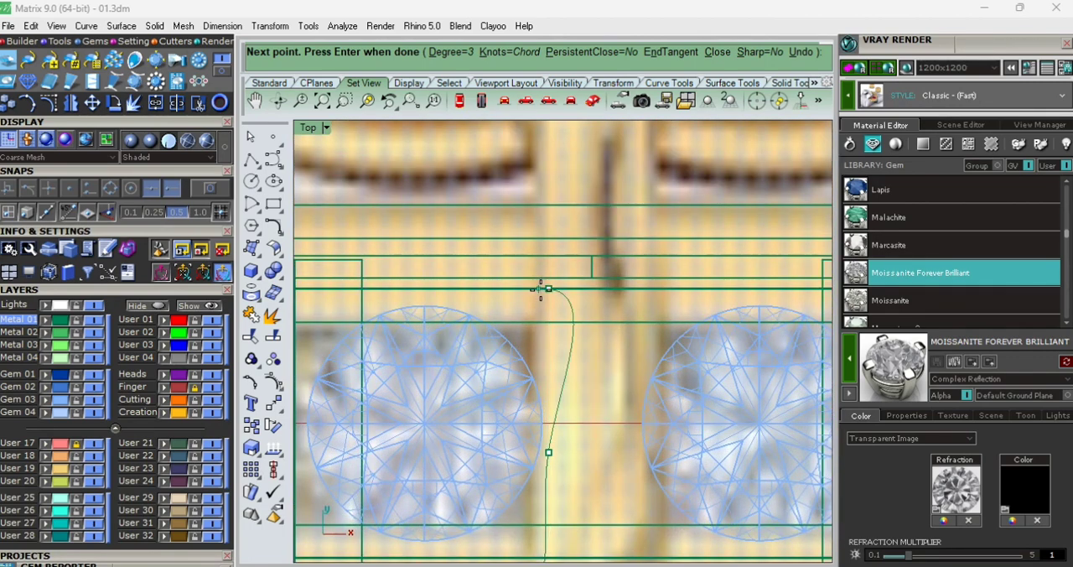
- Trace the curve up the left side and over the rounded top of the drop-shaped frame around the blue stone
scroll(549, 288, down, 2)
scroll(560, 288, down, 3)
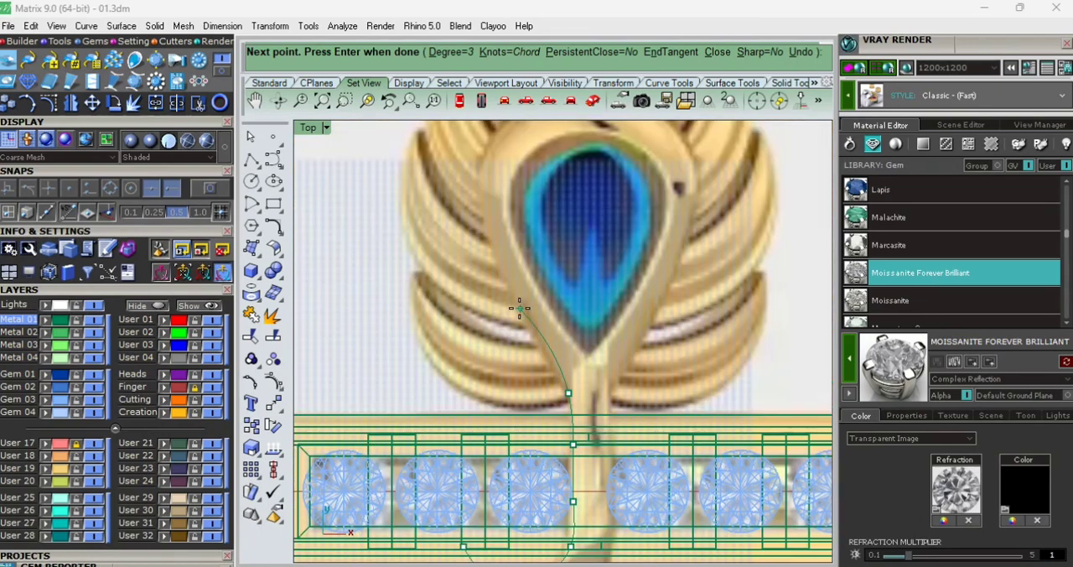
click(520, 312)
right_drag(496, 214, 518, 283)
click(504, 264)
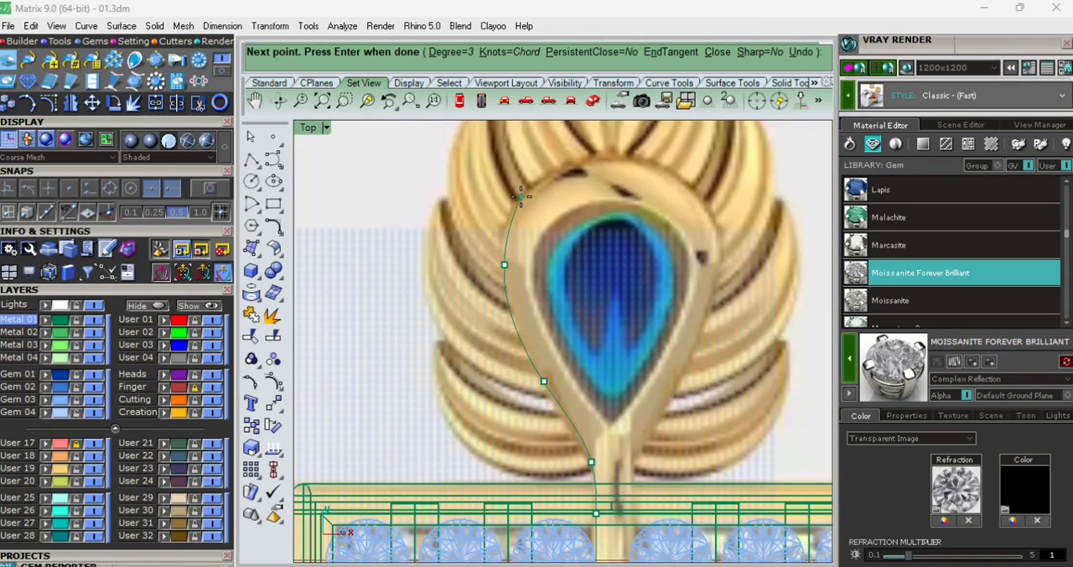
click(520, 195)
click(605, 151)
click(695, 182)
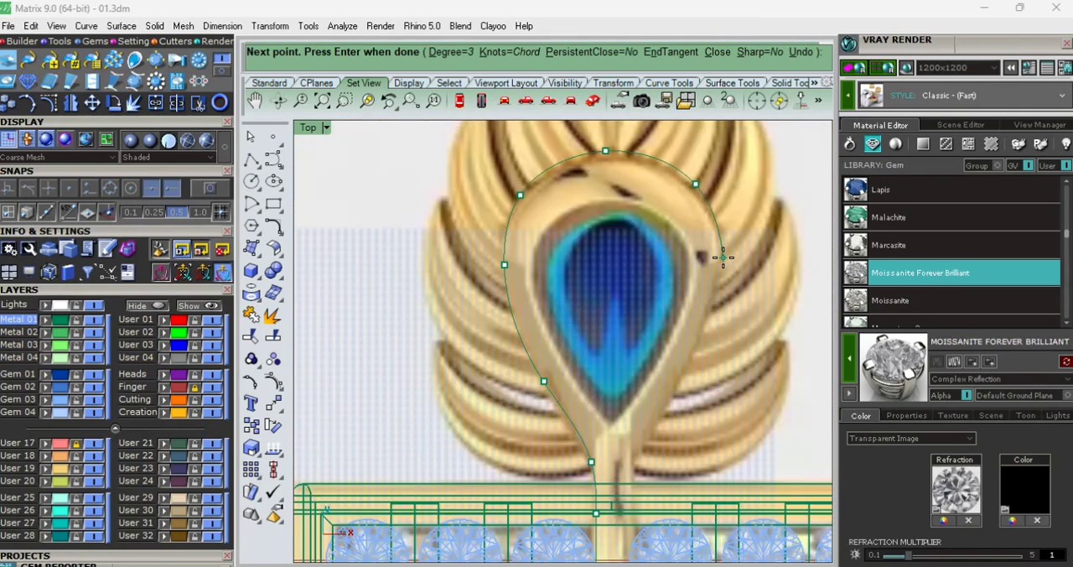
- Bring the curve down the right side of the drop-shaped frame and along the stem's right edge across the plate
click(673, 389)
click(638, 465)
scroll(627, 513, up, 6)
right_drag(627, 513, 611, 355)
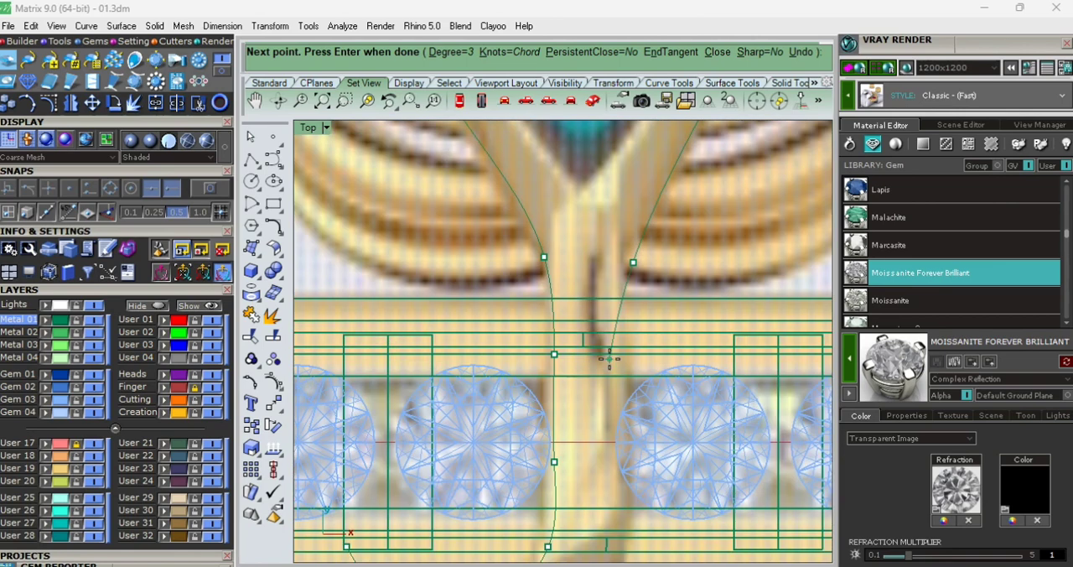
click(620, 366)
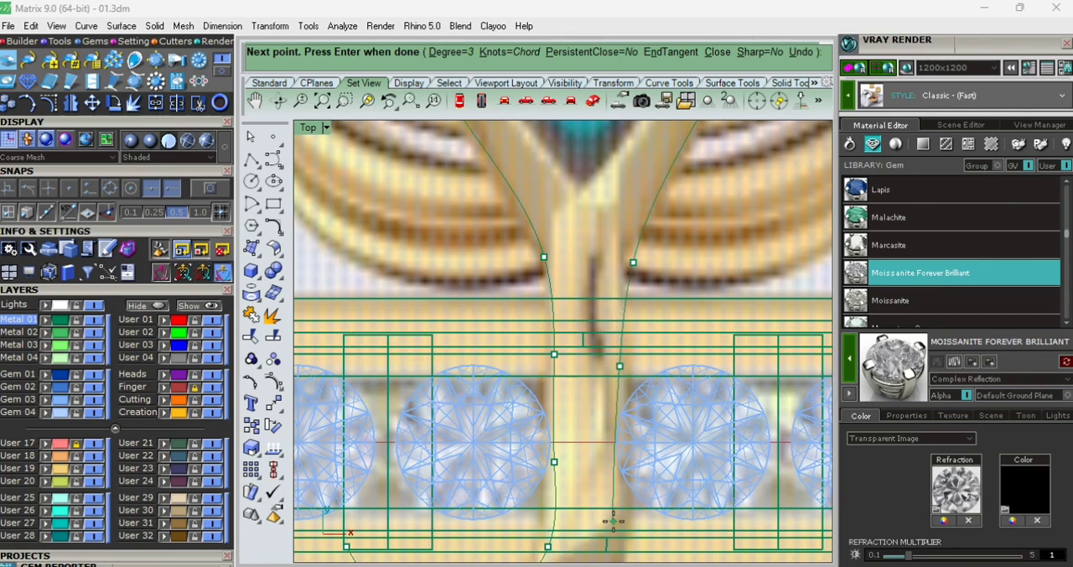
scroll(614, 437, up, 10)
click(615, 463)
- Trace the outer edge of the bottom hook, ending under the plate, and finish the curve
scroll(613, 388, down, 8)
right_drag(620, 469, 607, 340)
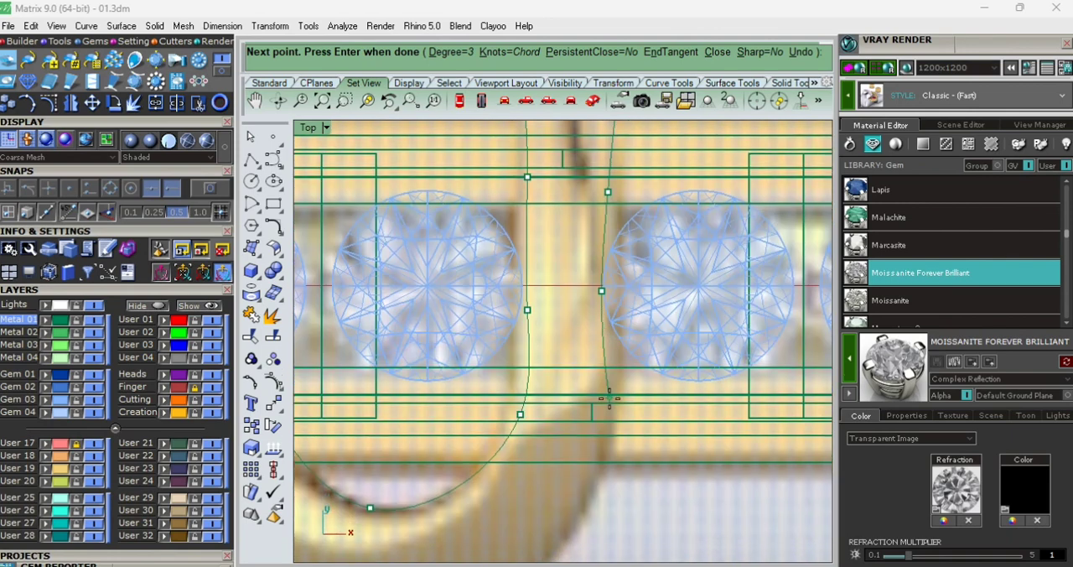
scroll(610, 399, down, 5)
scroll(610, 406, up, 4)
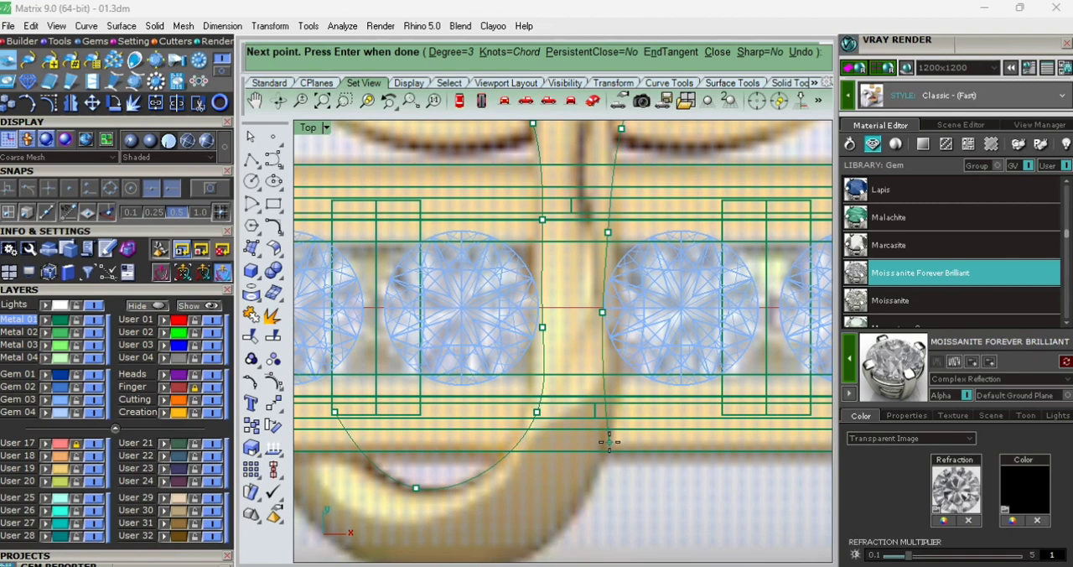
scroll(608, 441, down, 3)
scroll(606, 446, up, 5)
scroll(605, 446, down, 2)
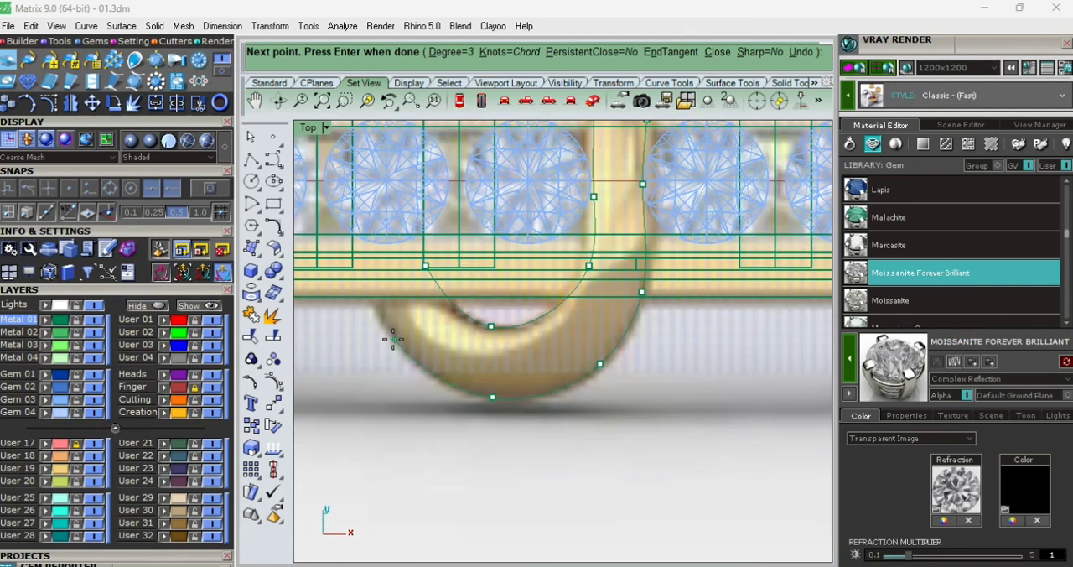
scroll(392, 339, up, 4)
key(Return)
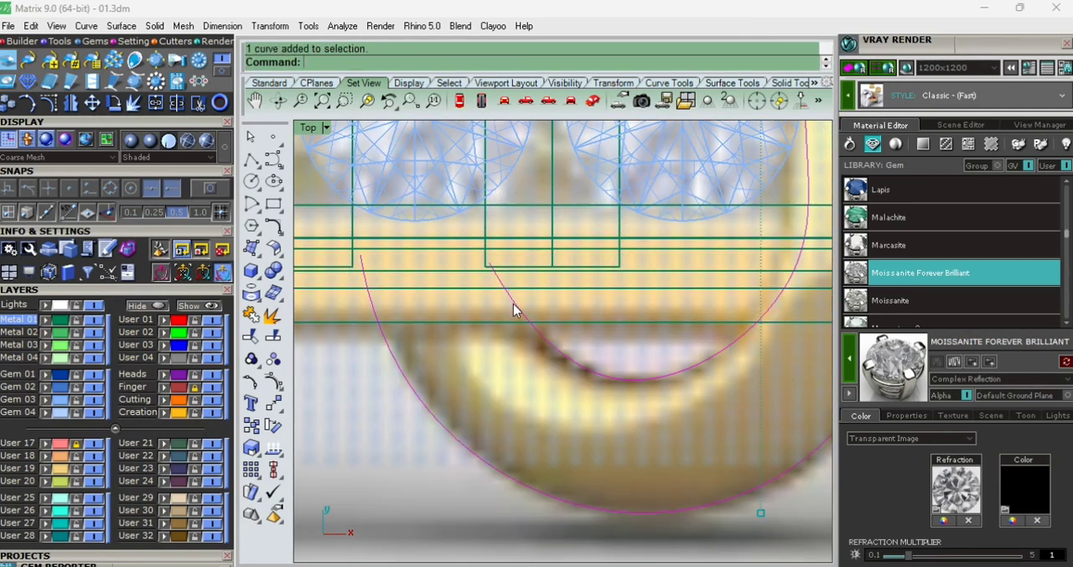
- Show the traced curve's control points and raise the end point of the hook's inner edge farther into the plate
click(252, 380)
scroll(447, 320, up, 3)
click(481, 184)
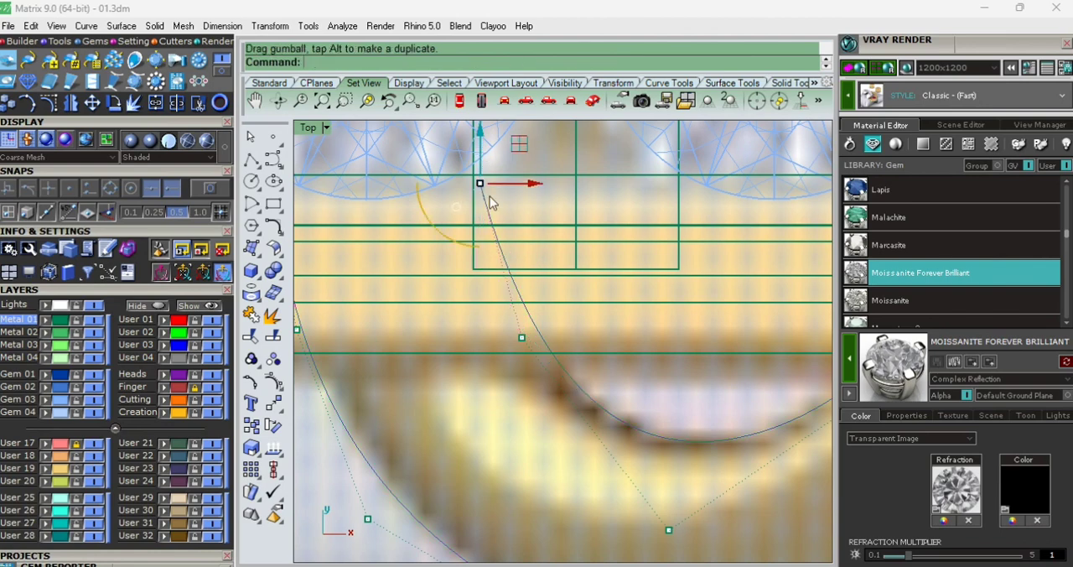
- Adjust the control points on the stem's left edge, at the plate's upper wall and just above the plate, to follow the reference
scroll(495, 323, down, 5)
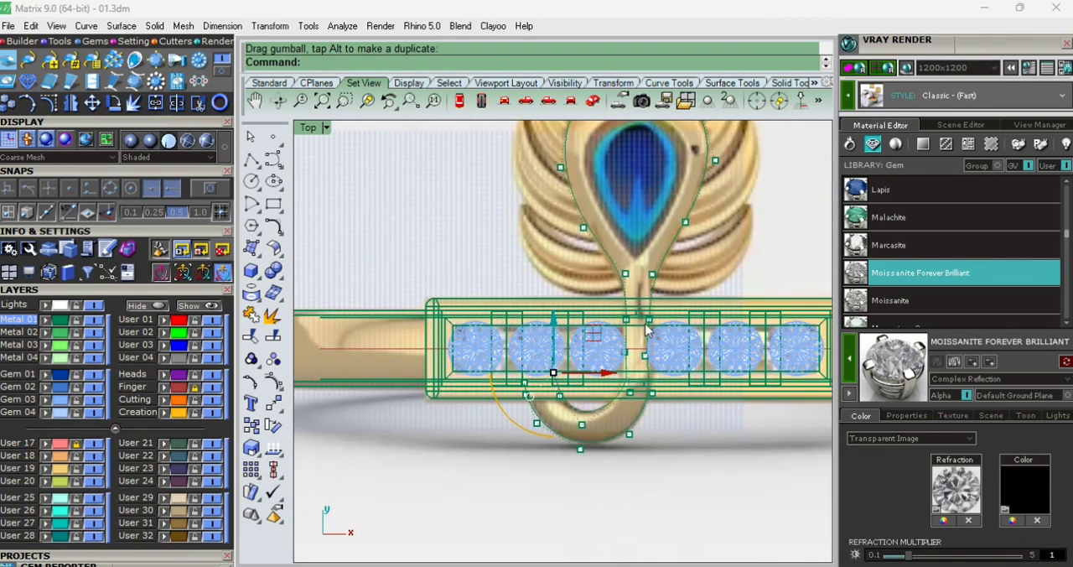
scroll(642, 311, up, 5)
scroll(619, 316, down, 3)
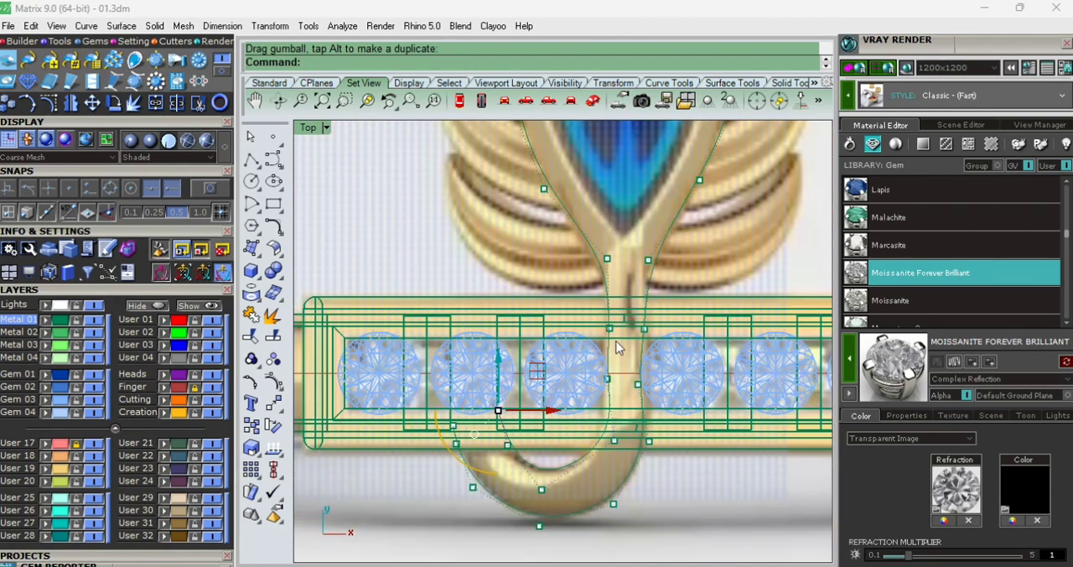
scroll(602, 335, up, 4)
click(618, 323)
drag(657, 325, 650, 309)
scroll(629, 313, down, 6)
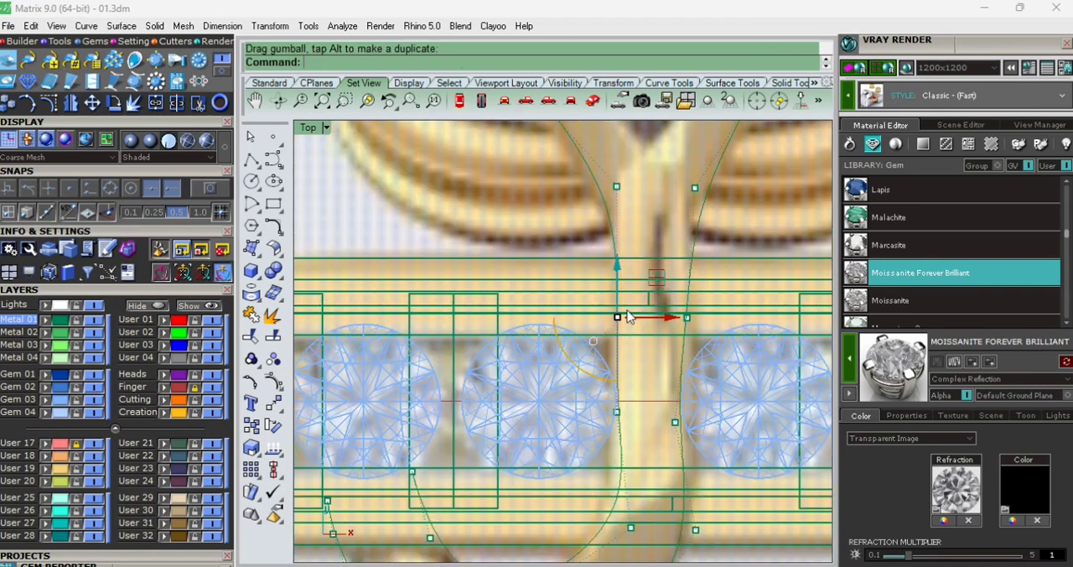
scroll(609, 219, up, 4)
right_drag(609, 219, 583, 276)
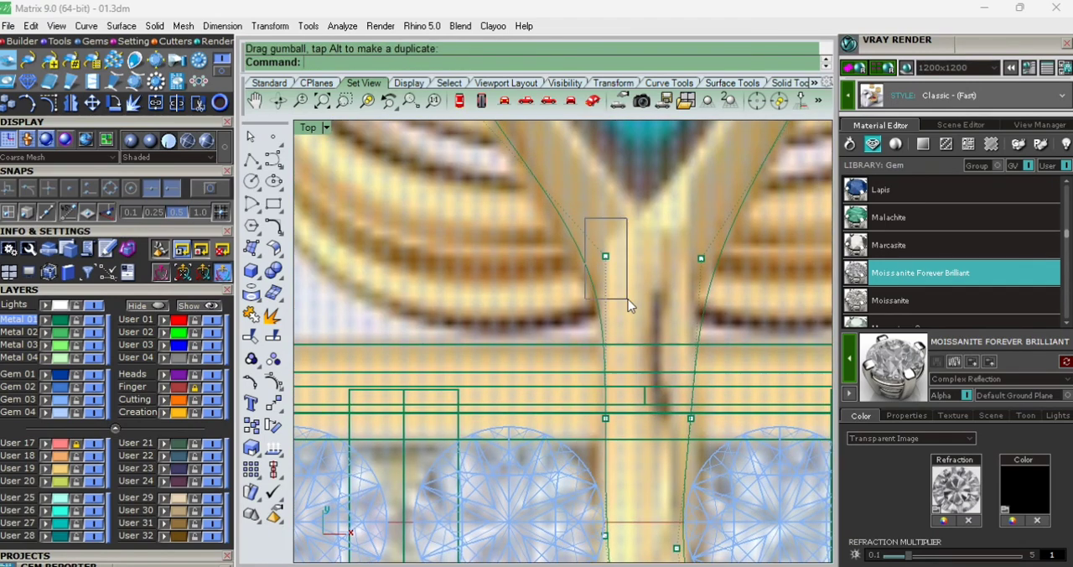
click(605, 255)
scroll(584, 240, down, 3)
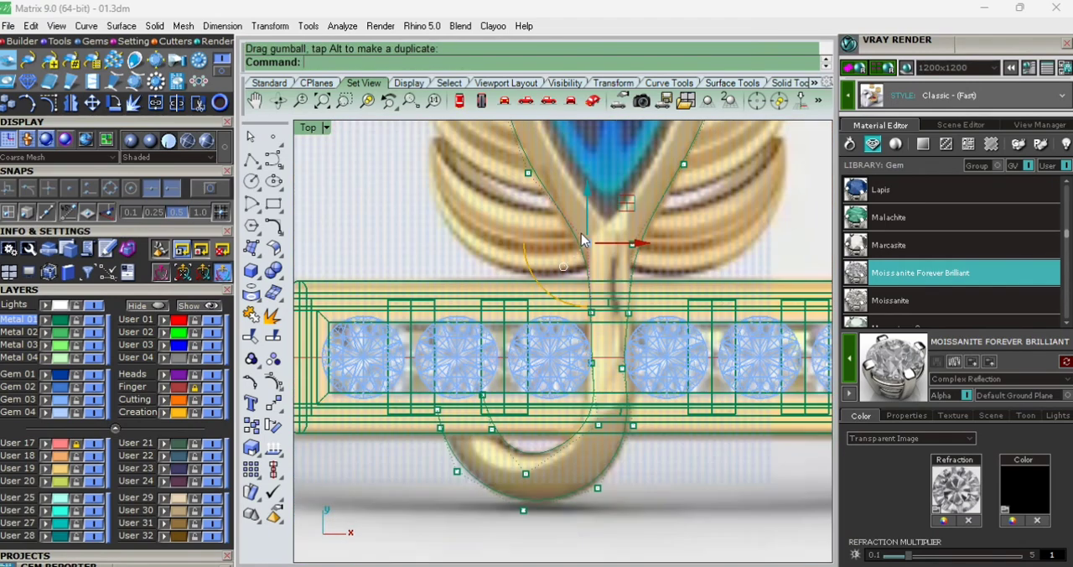
- Move the control point on the stem's right edge between the two middle diamonds outward to straighten that edge
scroll(610, 246, up, 4)
scroll(606, 318, down, 3)
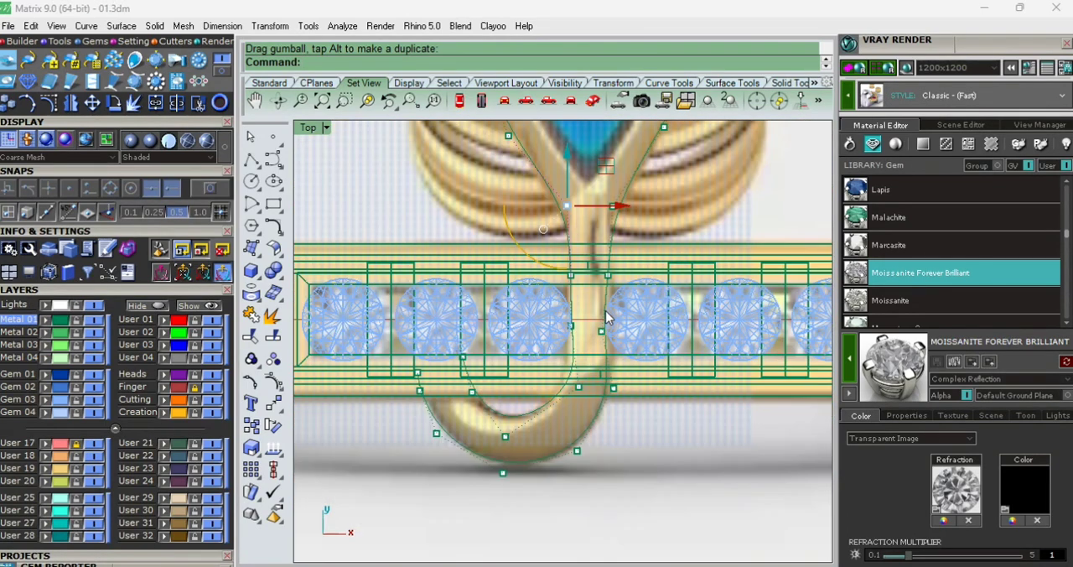
scroll(607, 317, up, 4)
click(612, 358)
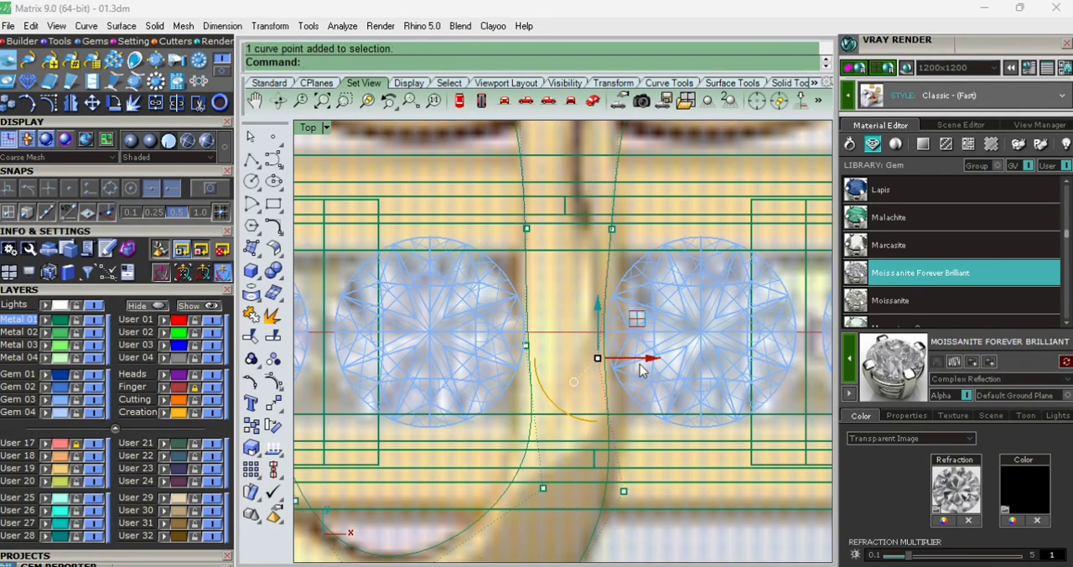
drag(601, 328, 654, 327)
key(ctrl+z)
click(622, 307)
scroll(589, 414, down, 2)
- Try to shift the control point where the stem's left edge turns into the hook's inner curve
click(576, 459)
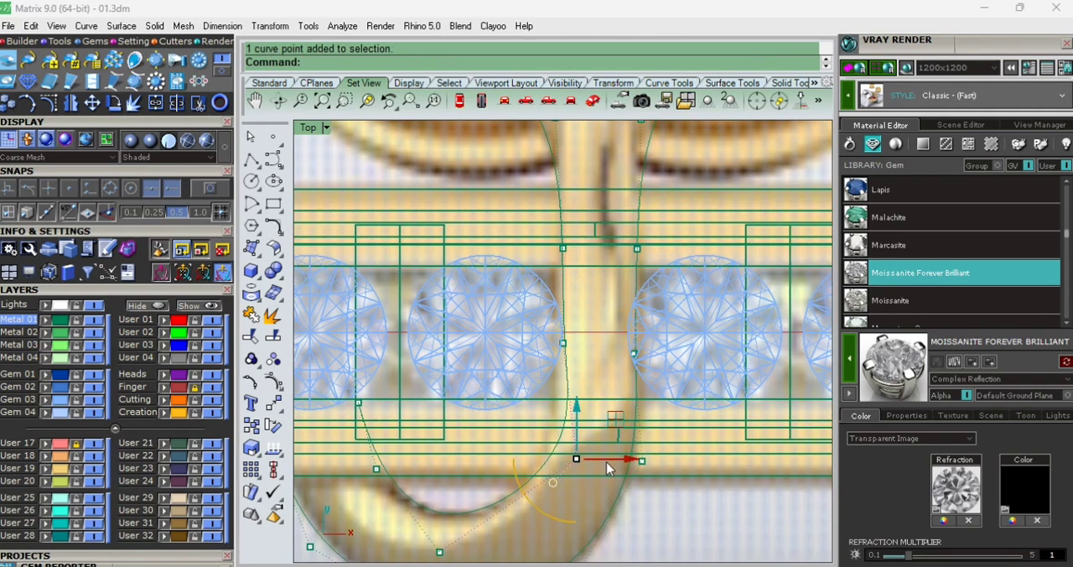
drag(606, 460, 595, 472)
key(ctrl+z)
scroll(566, 396, up, 4)
key(Escape)
key(Escape)
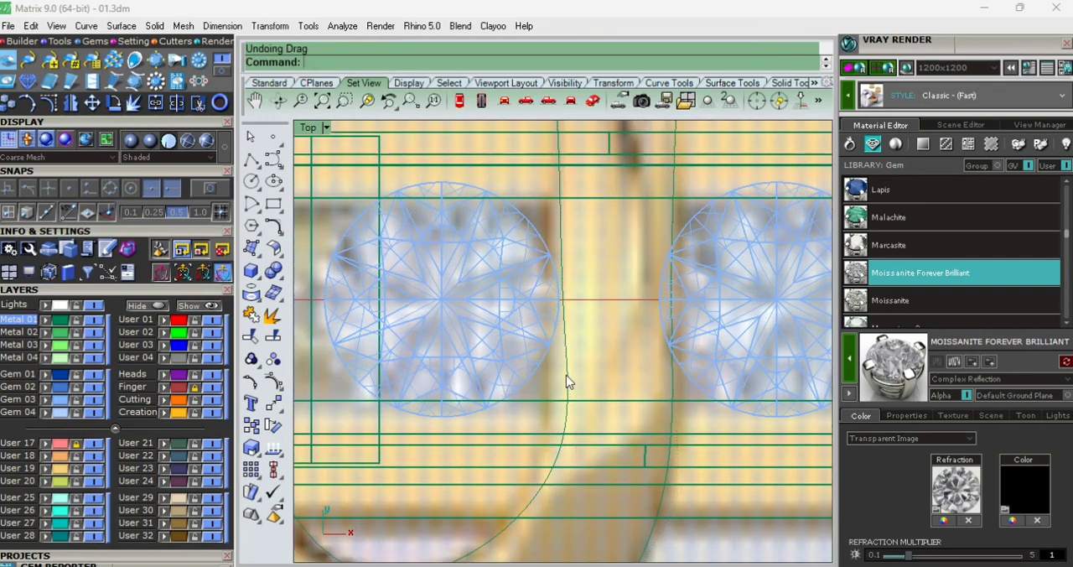
- Show the feather curve's edit points and reposition the one where the stem's left edge bends into the hook
click(567, 375)
click(250, 383)
scroll(576, 495, up, 4)
drag(516, 525, 570, 445)
scroll(570, 444, down, 2)
drag(588, 494, 575, 508)
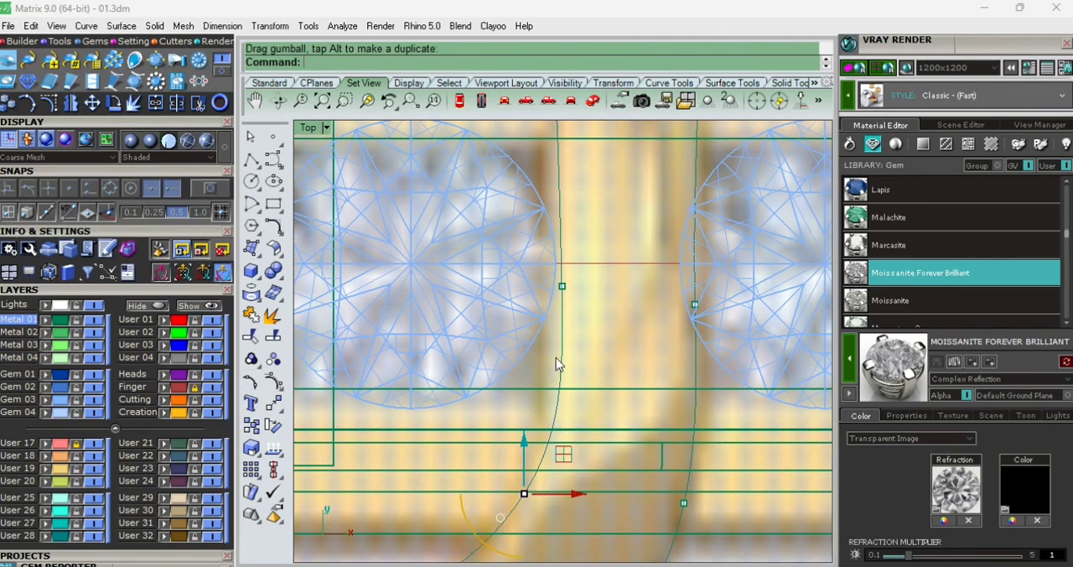
- Show the control points again and shift the three along the stem's left edge slightly outward
scroll(557, 346, down, 2)
click(357, 386)
key(F10)
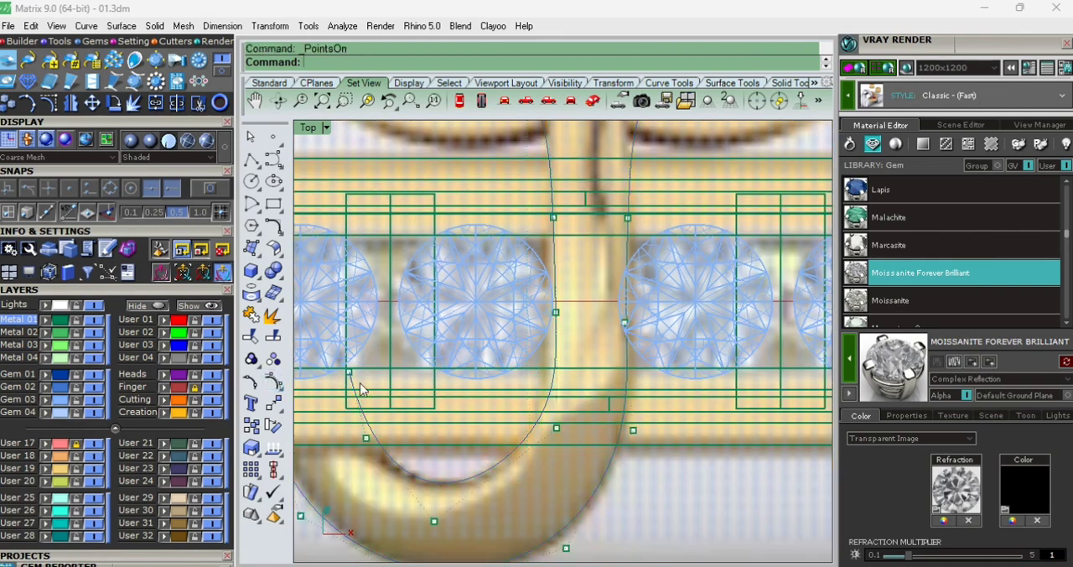
drag(536, 475, 575, 210)
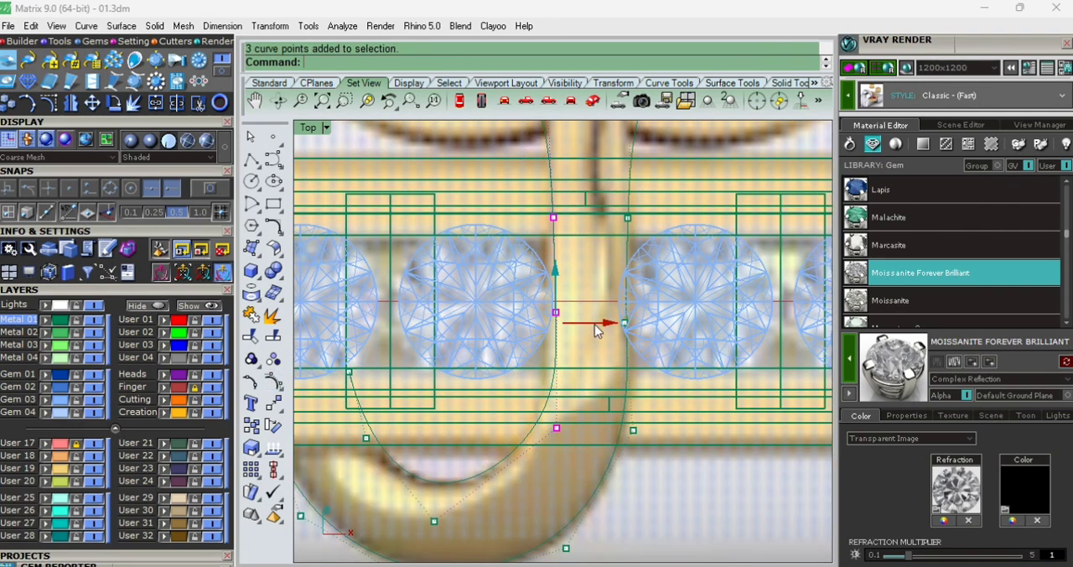
drag(595, 325, 588, 323)
scroll(593, 312, down, 4)
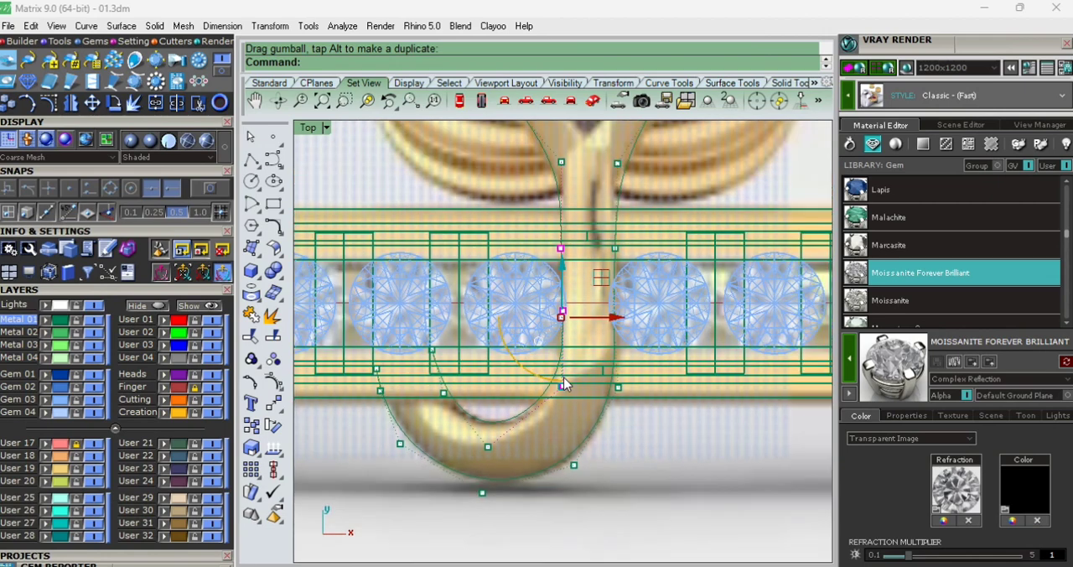
- Nudge the control point on the stem's right edge beside the diamond outward, and hide the control points
scroll(564, 383, up, 3)
scroll(594, 382, up, 3)
click(627, 334)
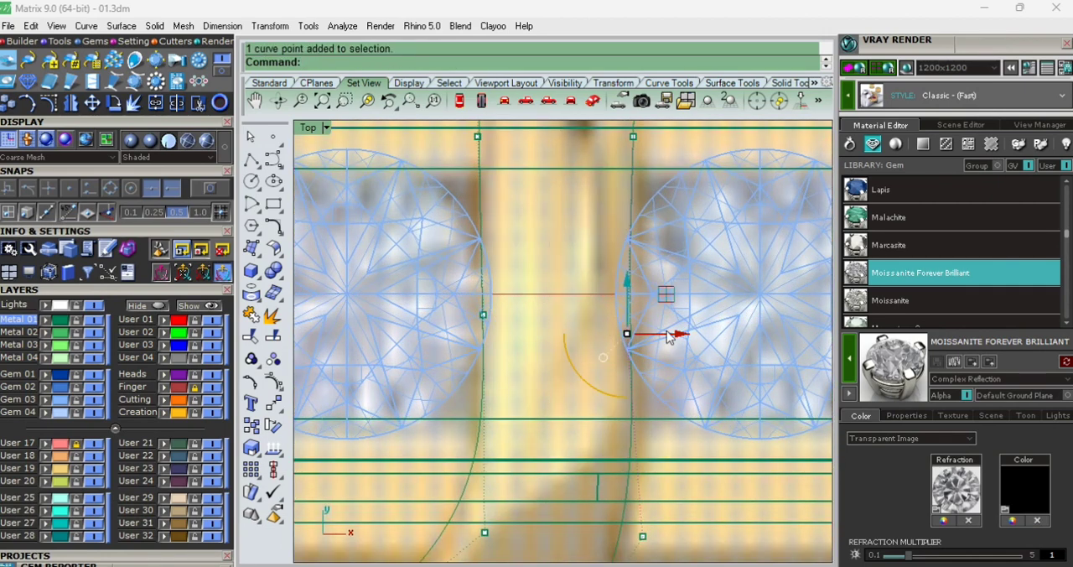
drag(668, 335, 676, 350)
scroll(581, 290, down, 4)
scroll(604, 325, up, 2)
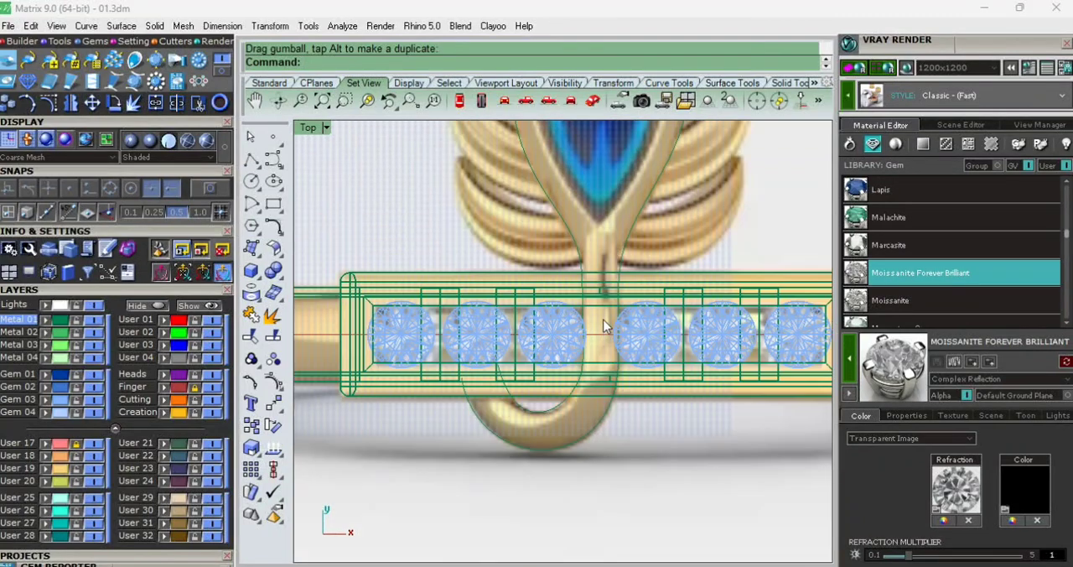
right_drag(599, 260, 605, 333)
scroll(604, 328, down, 4)
scroll(587, 249, up, 2)
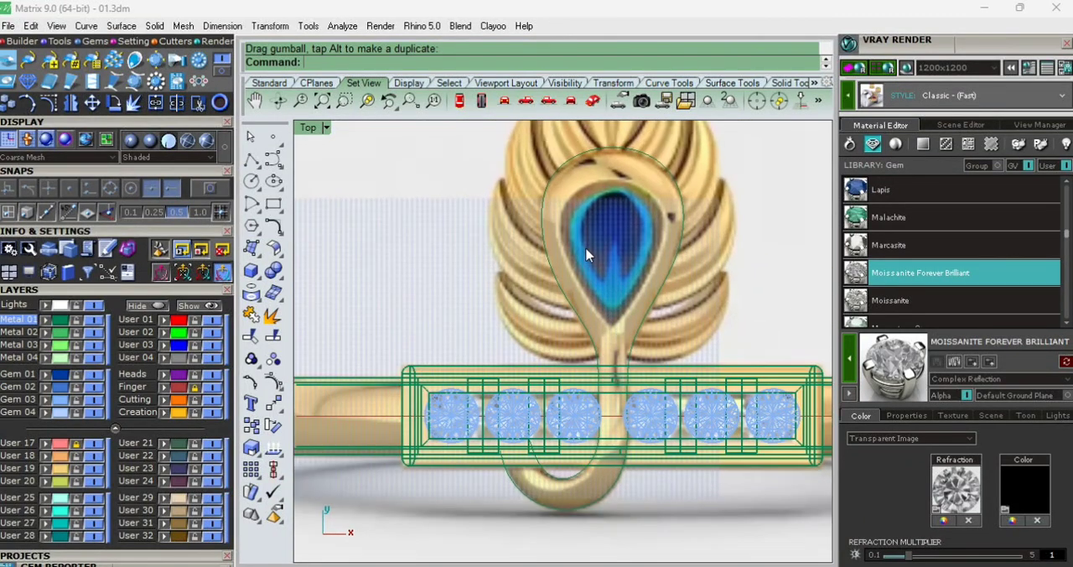